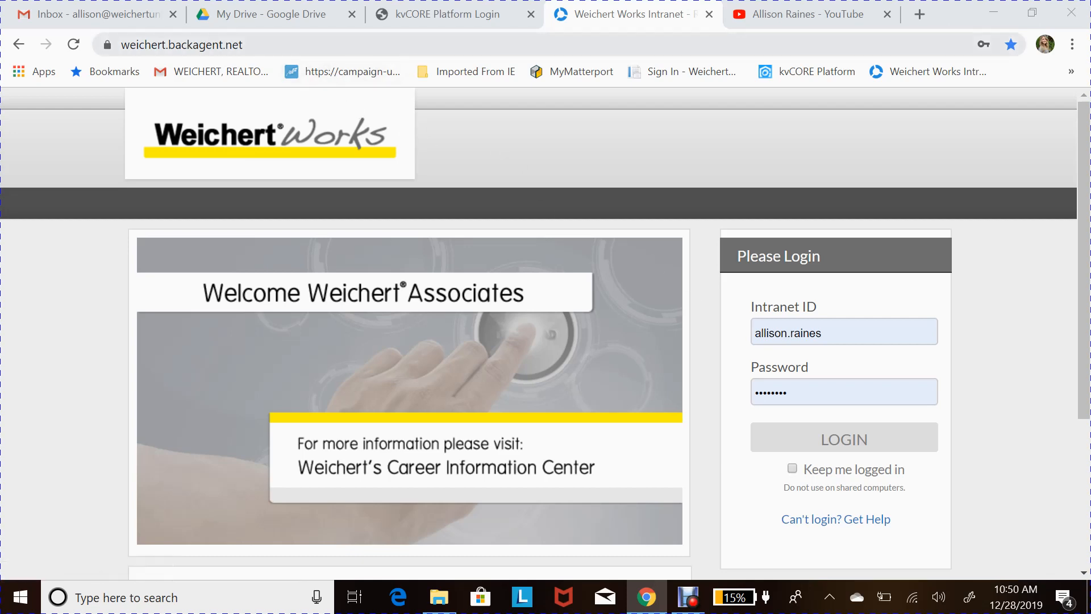
- Sign in to Weichert Works from the login page
key("ctrl+l")
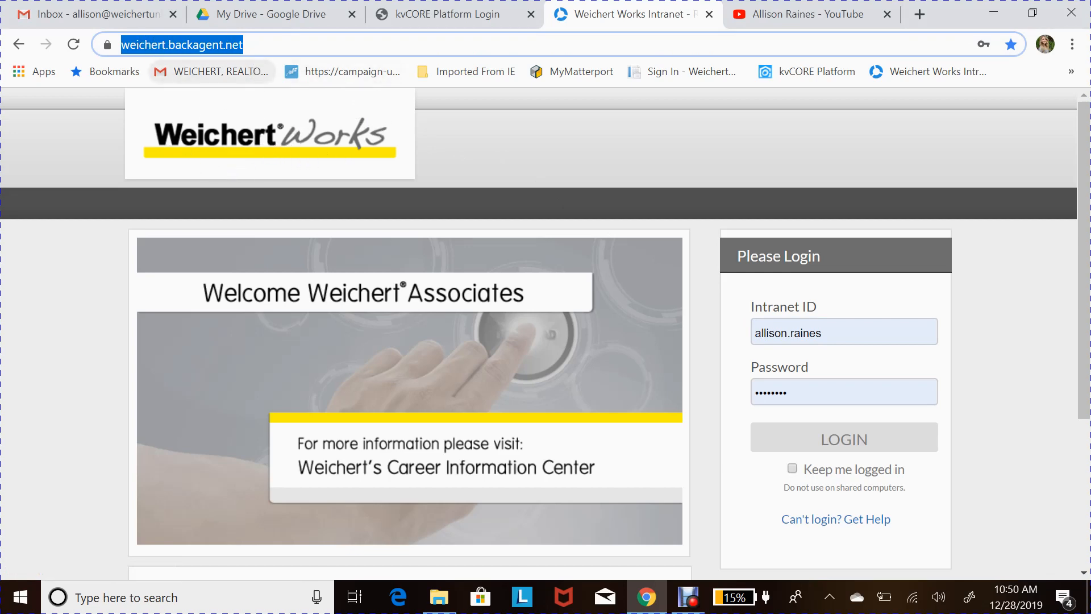
key("End")
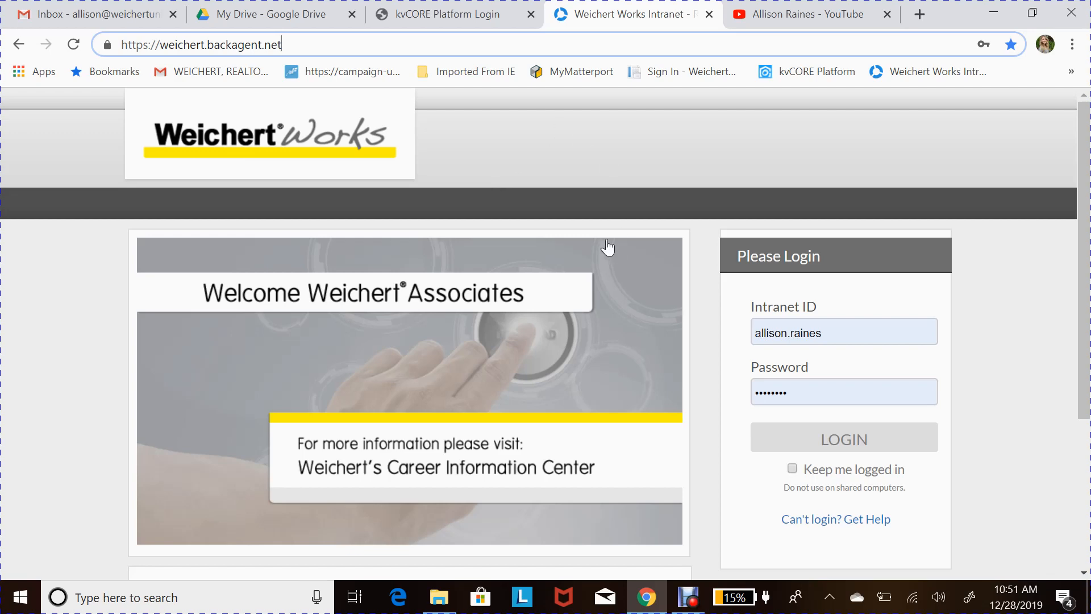
scroll(601, 234, "down", 1)
scroll(691, 207, "up", 1)
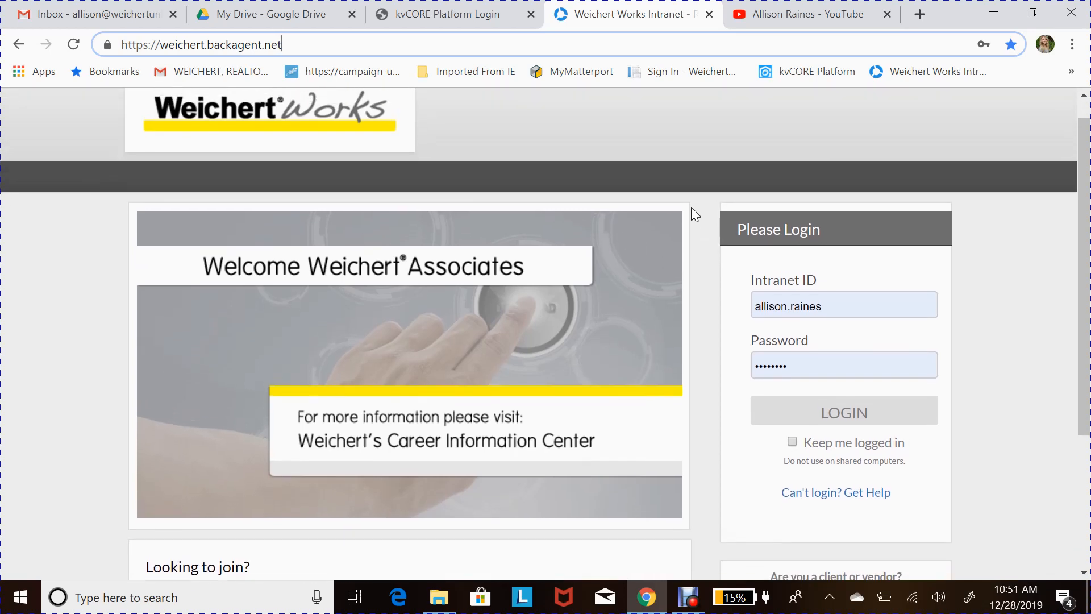
scroll(967, 253, "up", 1)
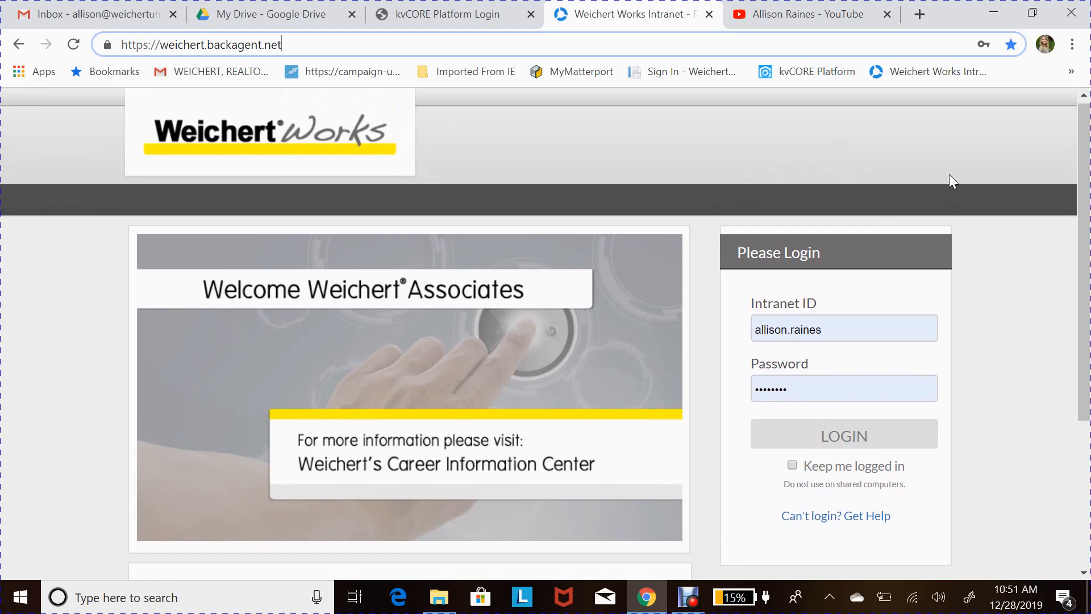
scroll(973, 238, "down", 1)
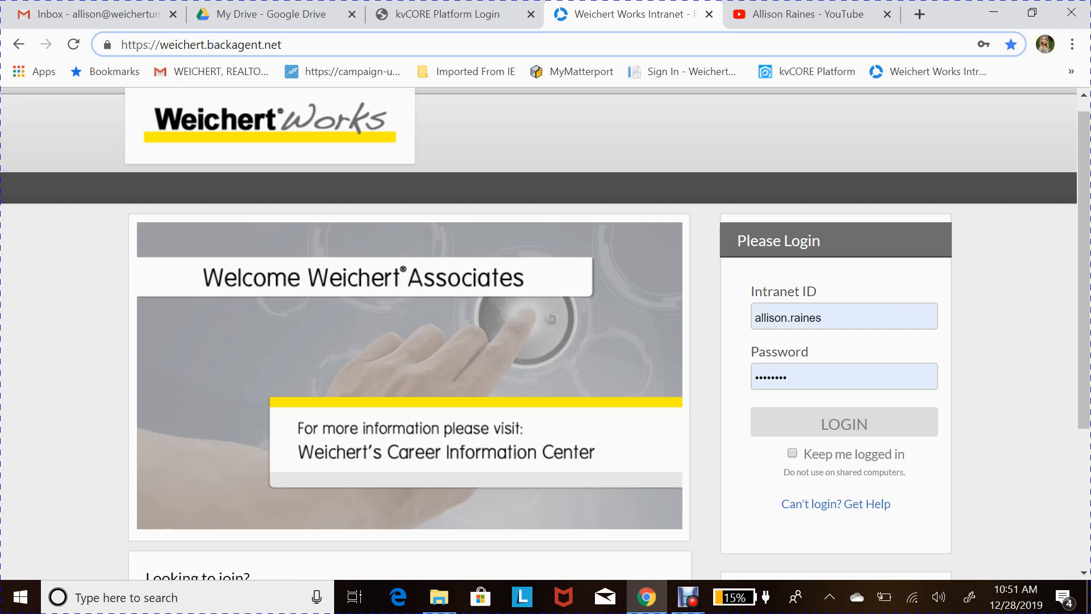
scroll(864, 358, "down", 1)
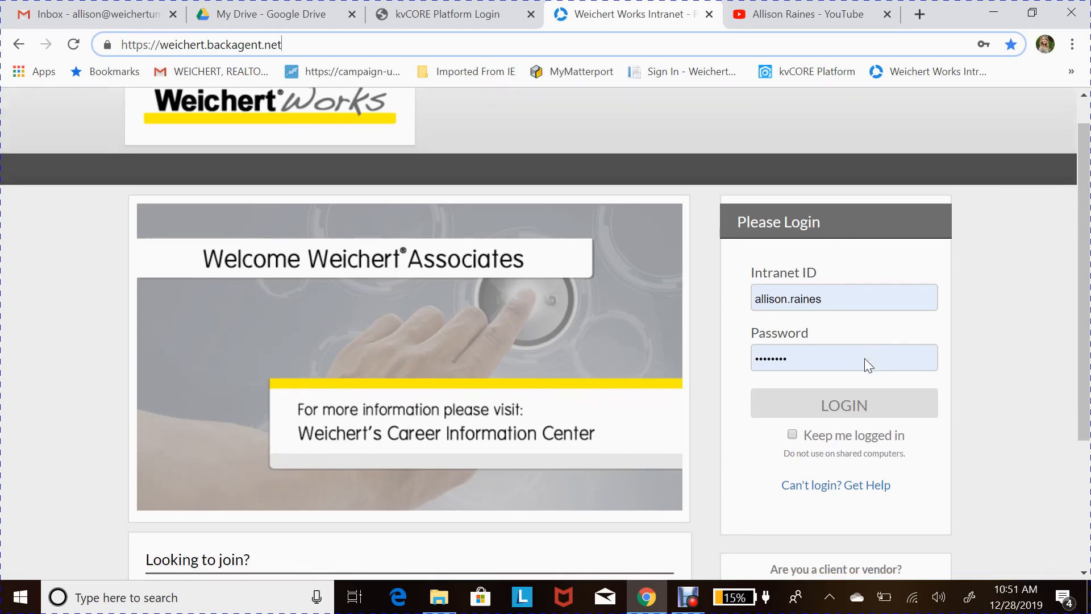
left_click(883, 399)
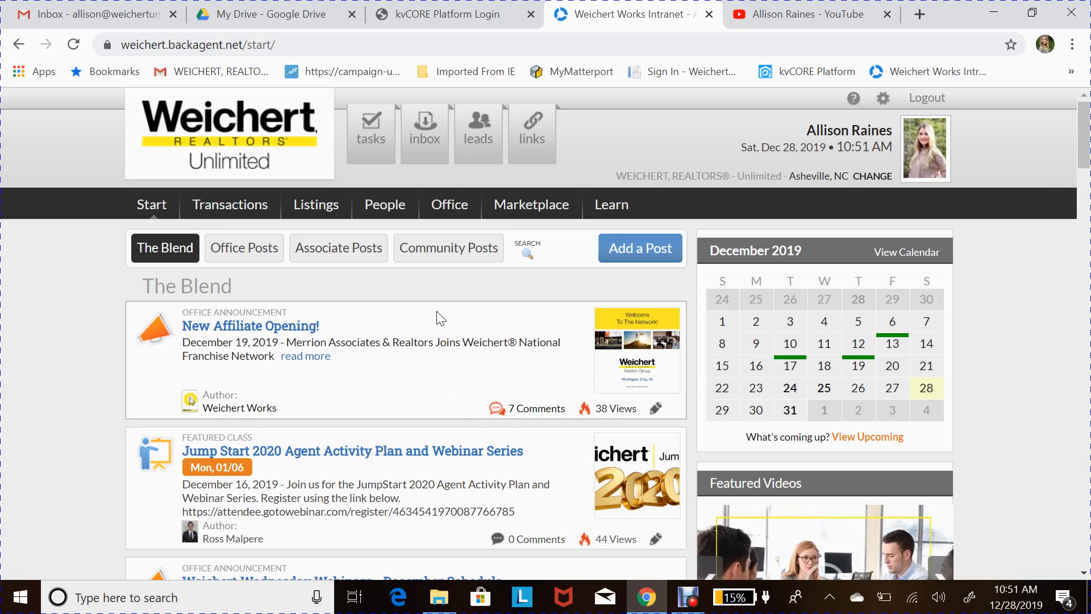
- Browse The Blend posts on the Start page and return to the top
scroll(458, 376, "down", 1)
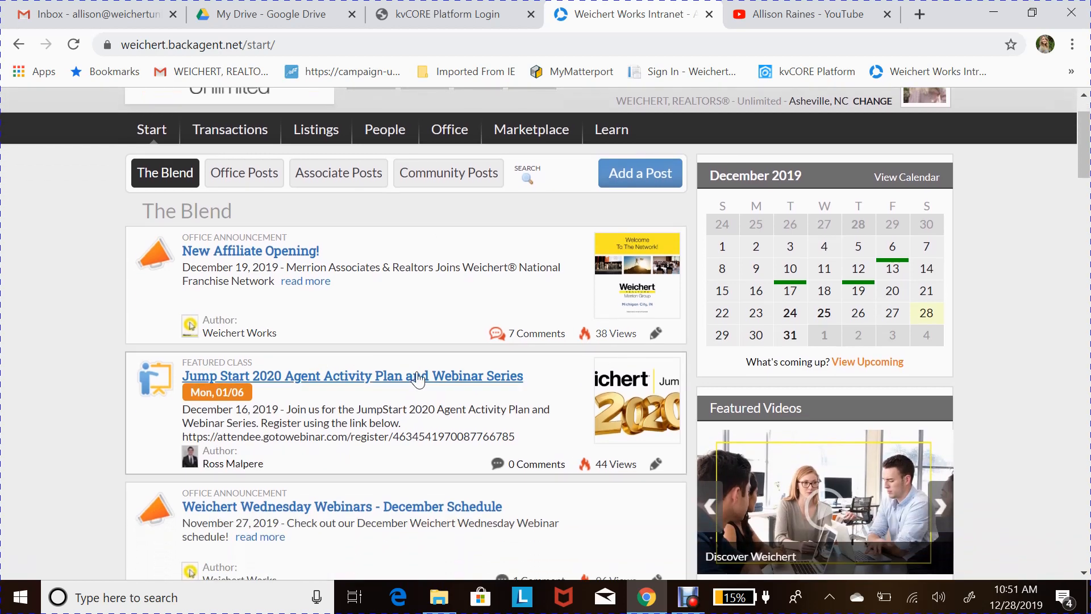
scroll(378, 455, "down", 1)
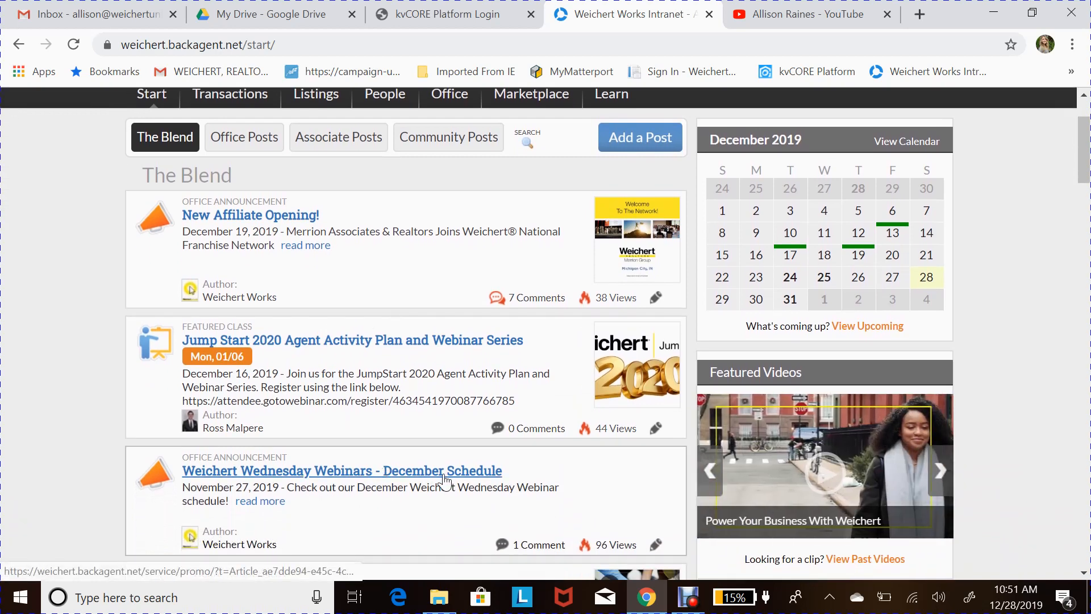
scroll(414, 341, "up", 1)
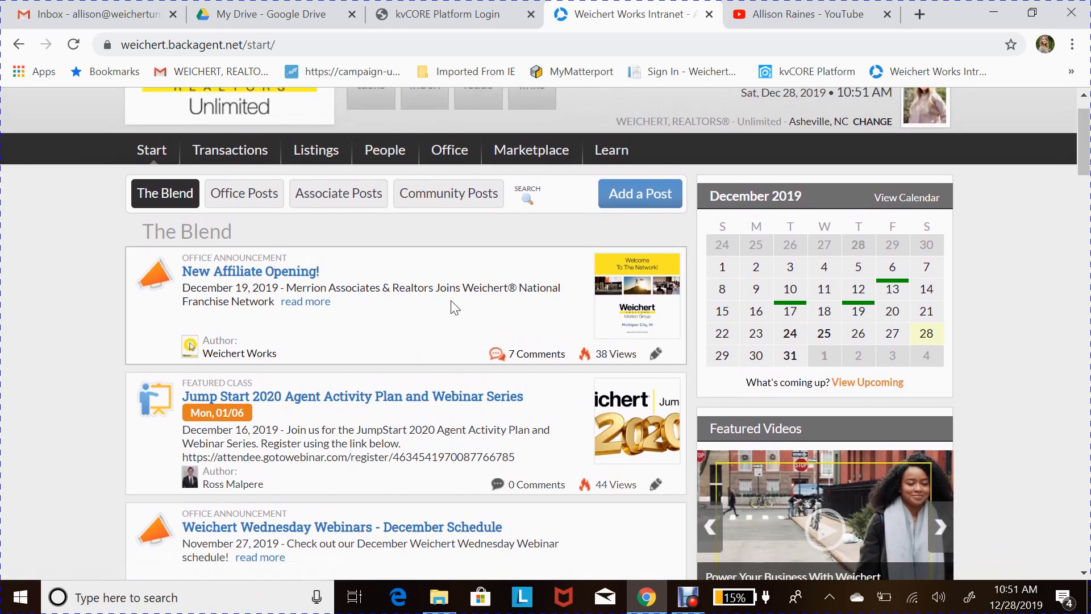
scroll(434, 369, "down", 3)
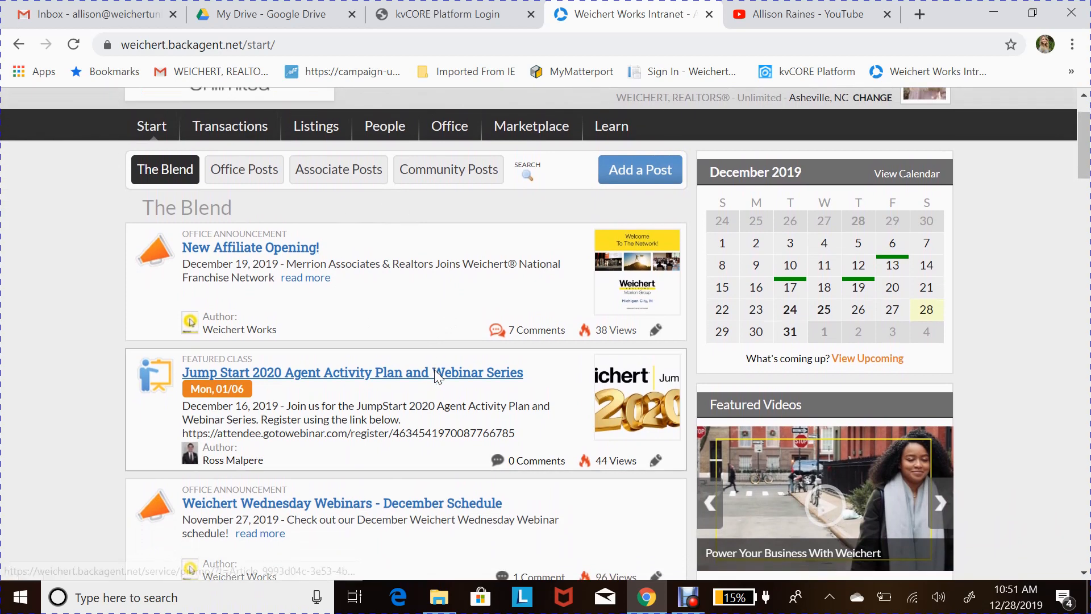
scroll(437, 426, "down", 2)
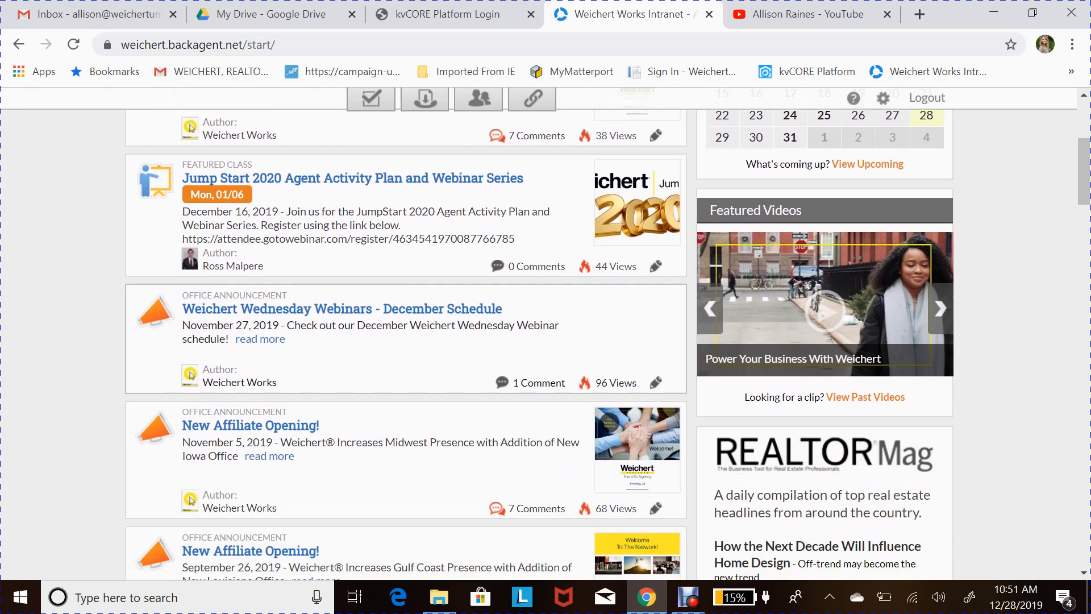
scroll(423, 475, "up", 4)
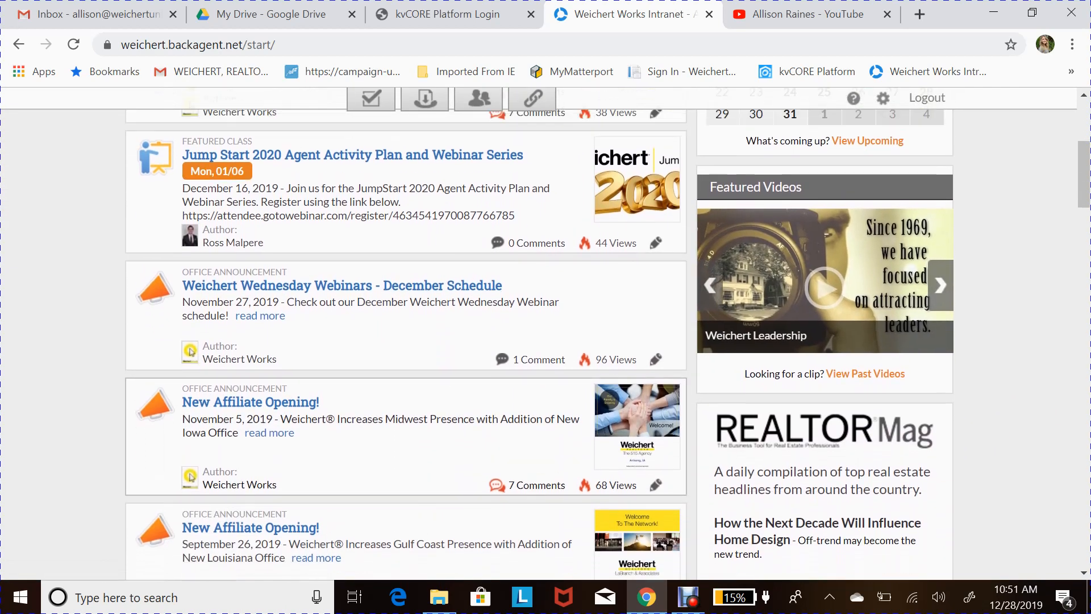
scroll(506, 309, "up", 2)
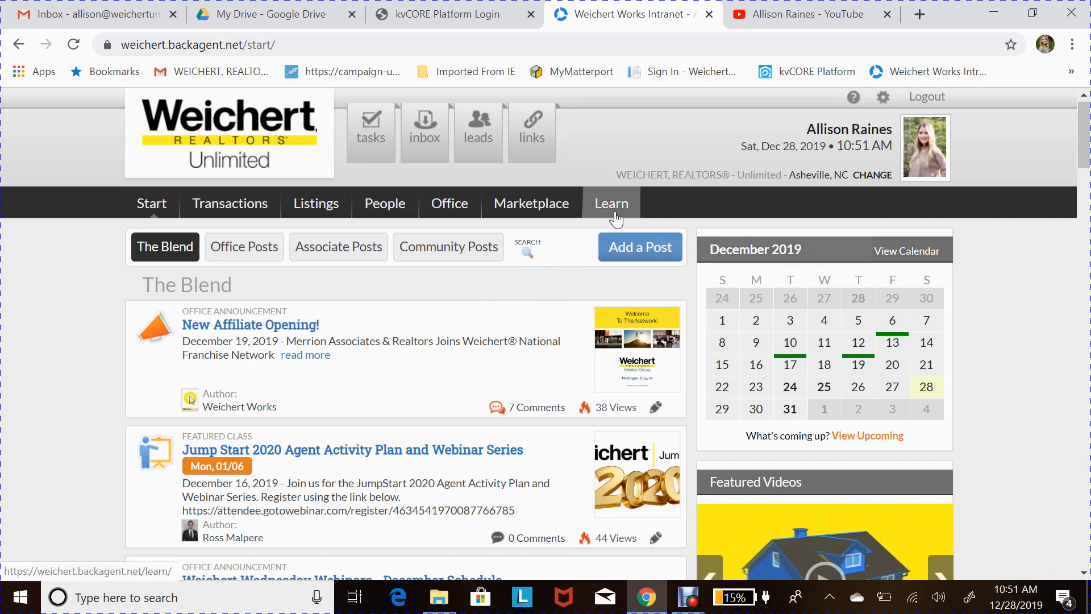
mouse_move(614, 219)
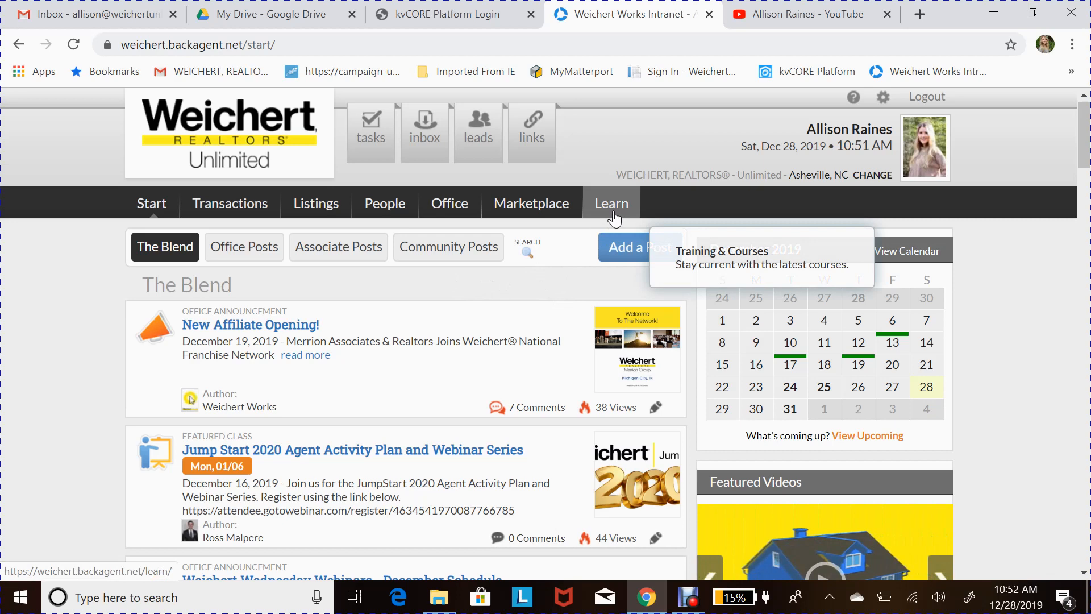
- Open Learn and review the Learning Resources & Training page's video training and Weichert University options
left_click(614, 219)
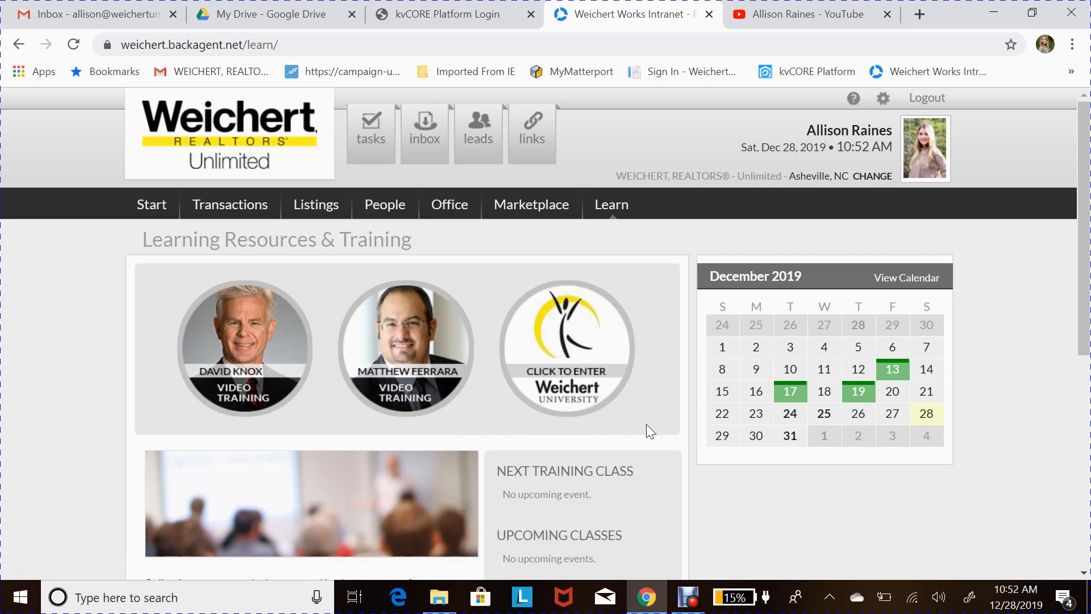
scroll(657, 442, "down", 1)
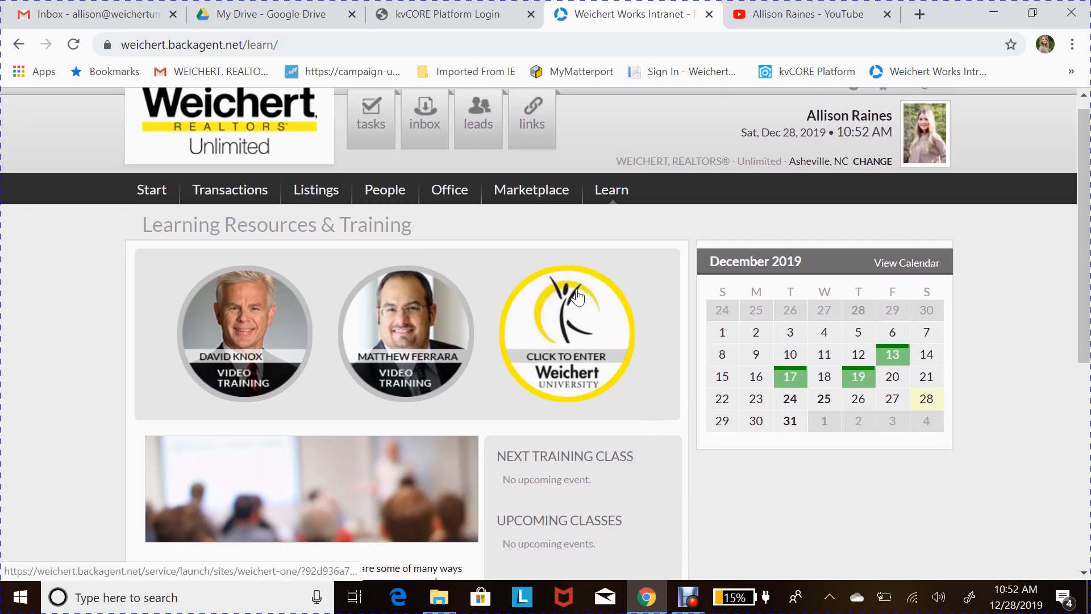
scroll(659, 356, "down", 3)
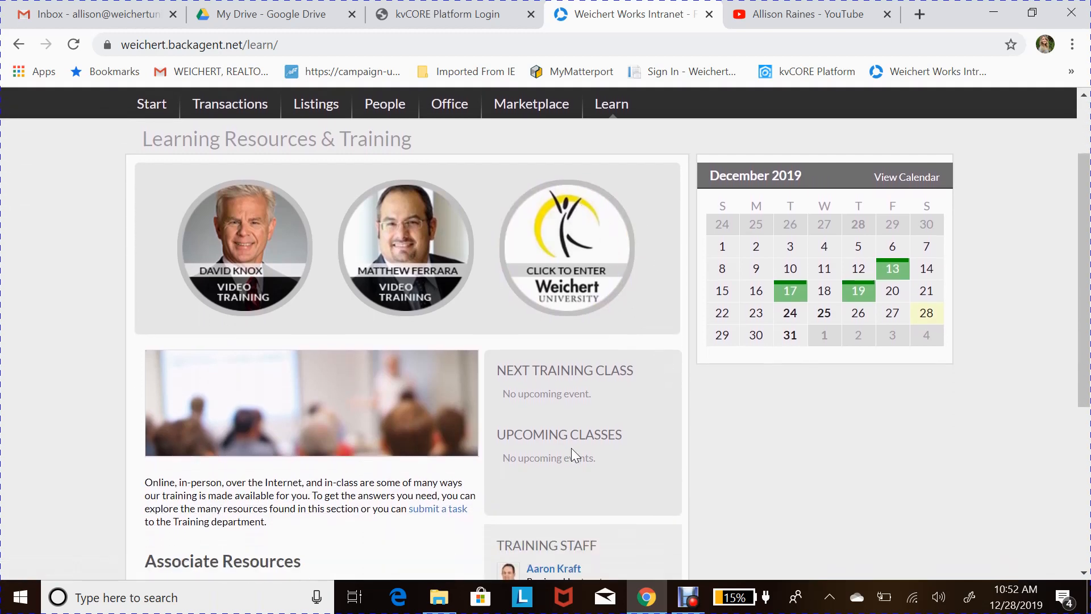
scroll(571, 448, "down", 1)
scroll(595, 455, "down", 2)
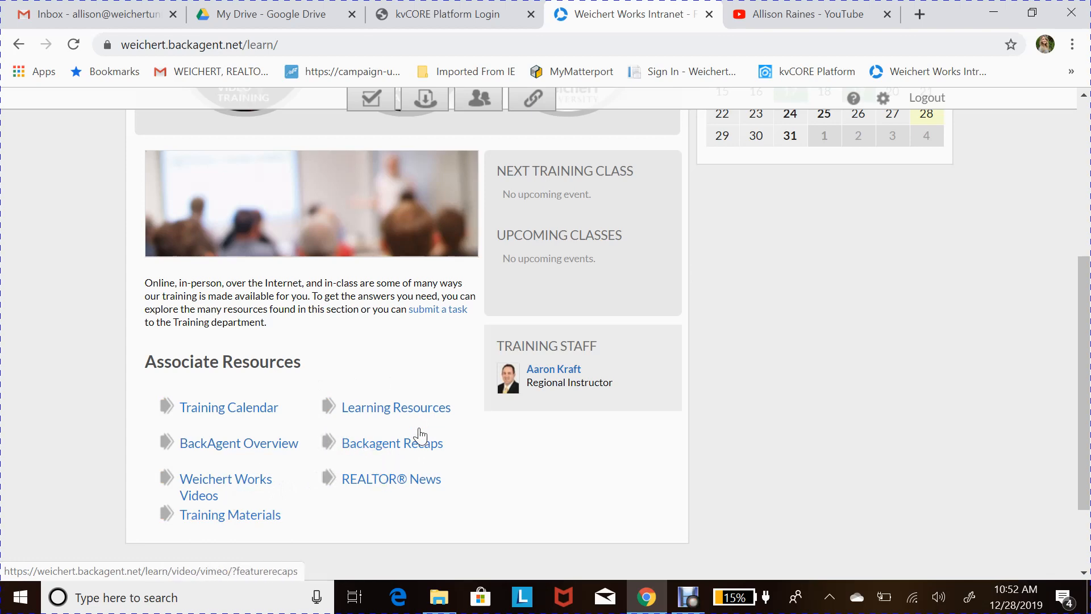
scroll(486, 339, "up", 5)
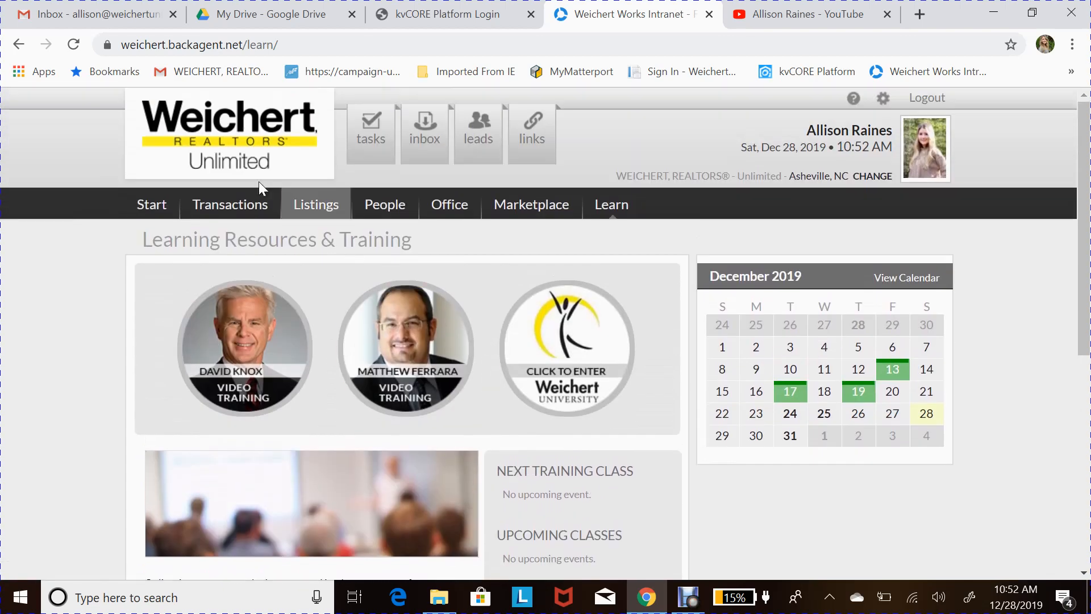
mouse_move(596, 213)
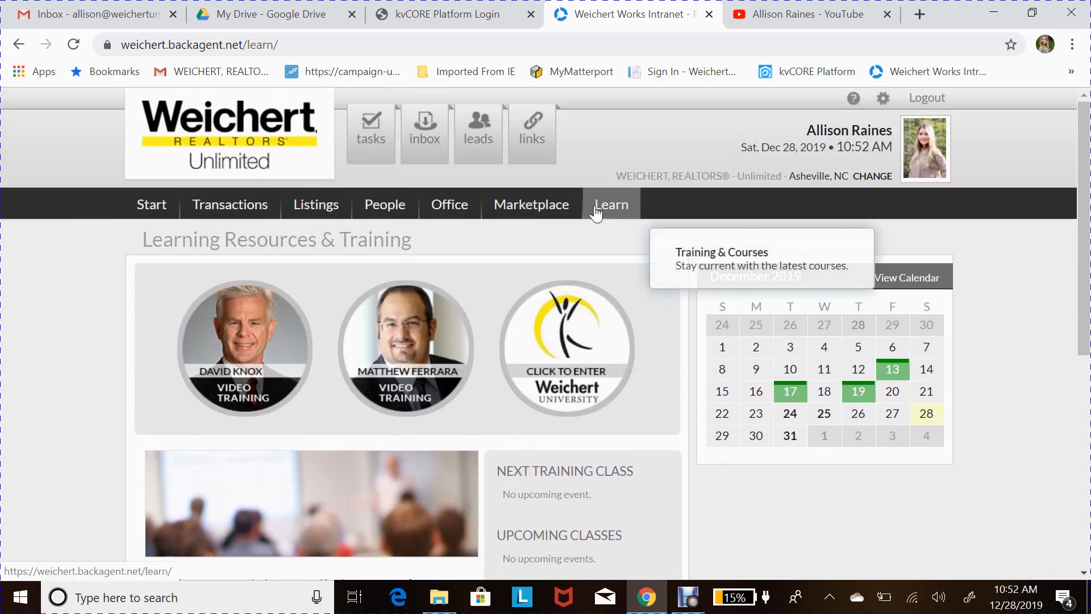
- Open Active Transactions and filter to My Transactions, leaving 9 of 194 matches
left_click(221, 208)
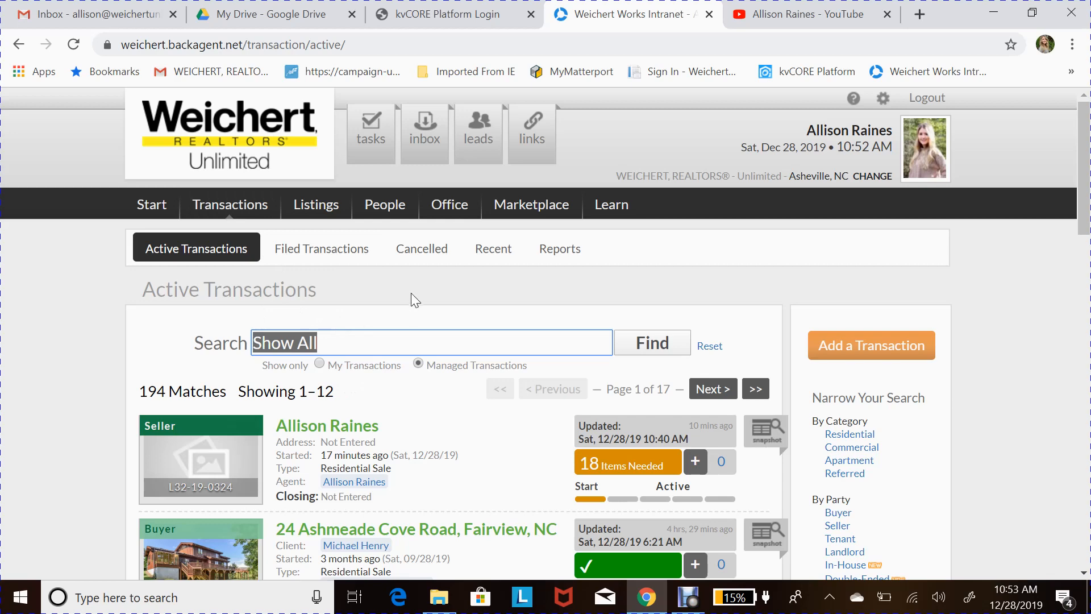
scroll(409, 299, "down", 1)
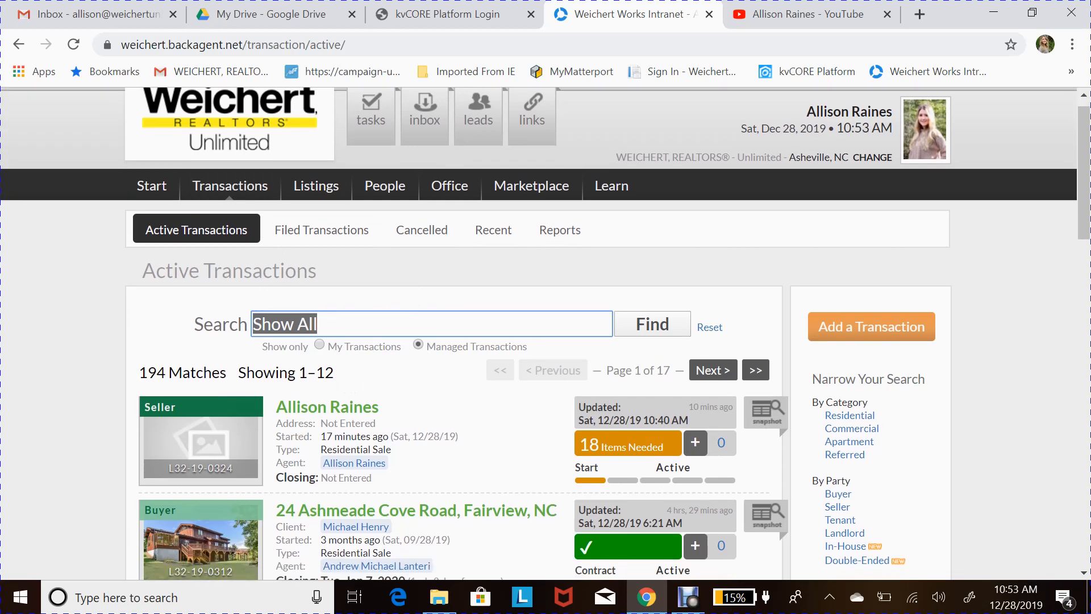
left_click(418, 342)
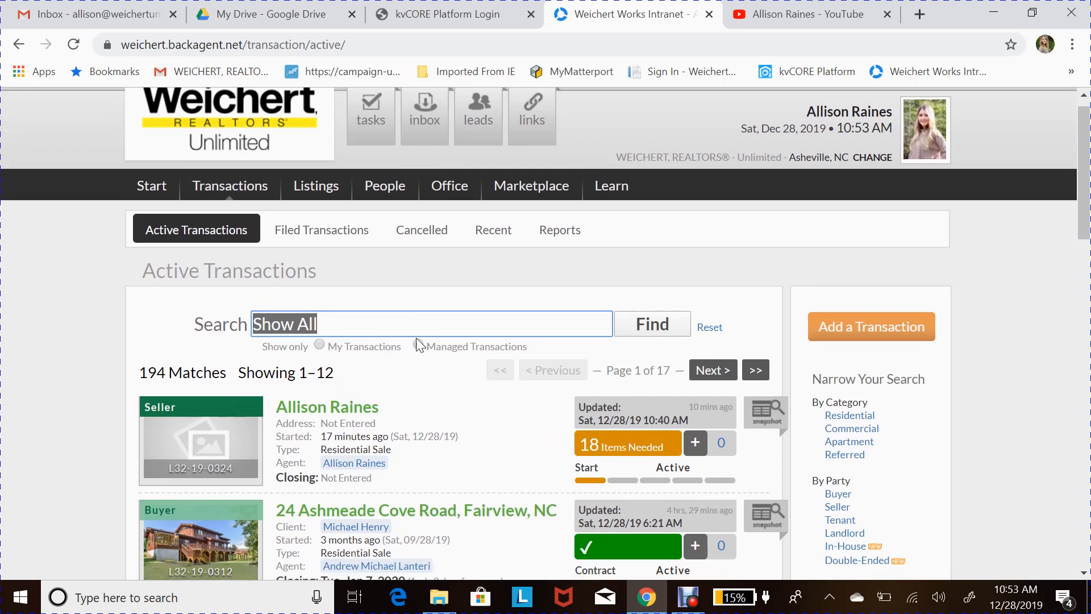
left_click(320, 346)
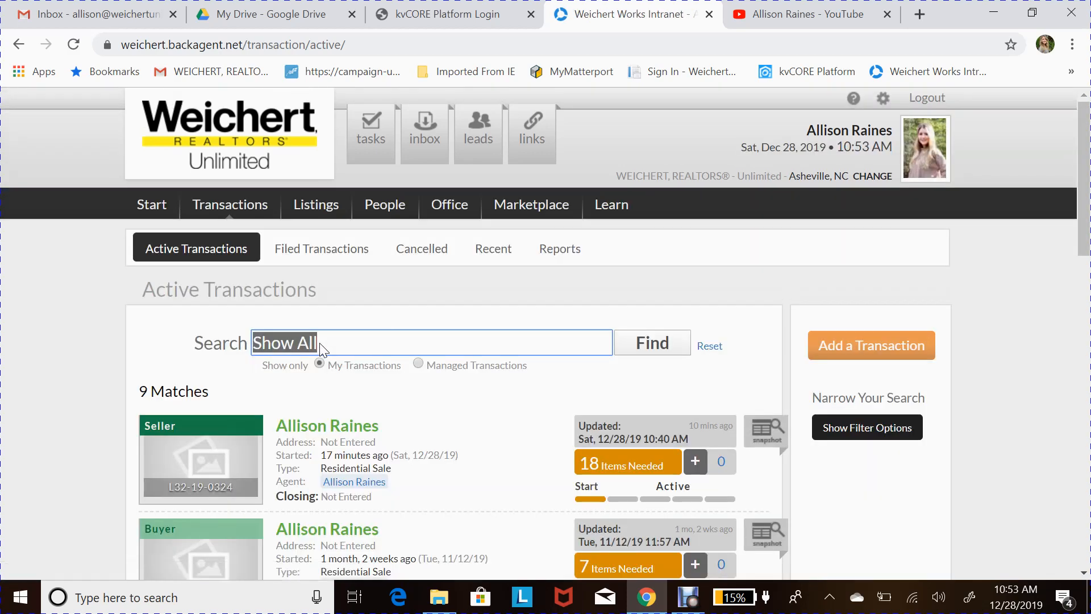
scroll(353, 398, "down", 2)
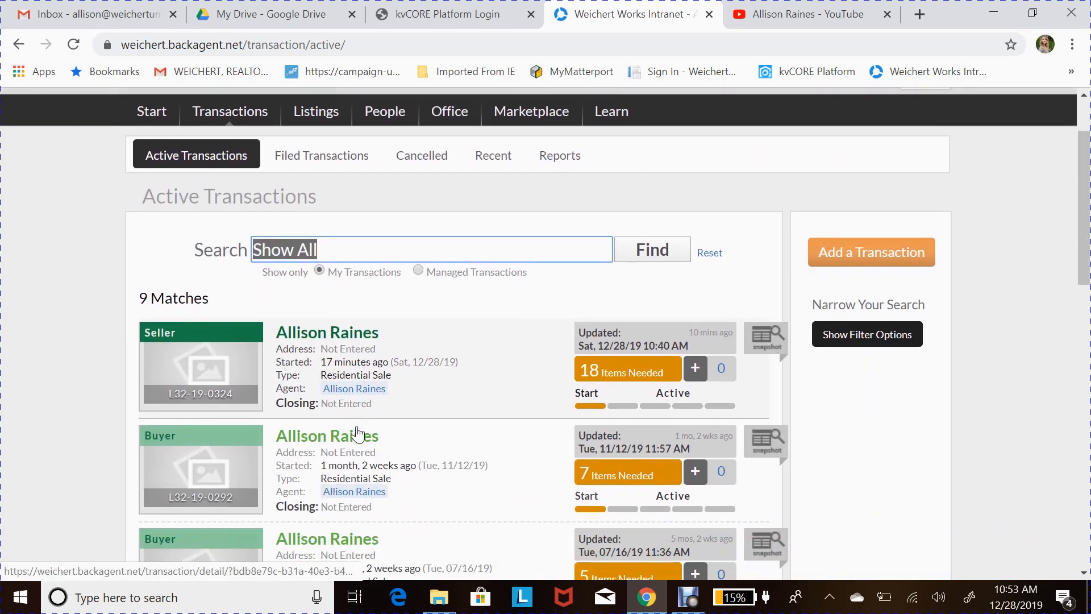
scroll(427, 312, "up", 1)
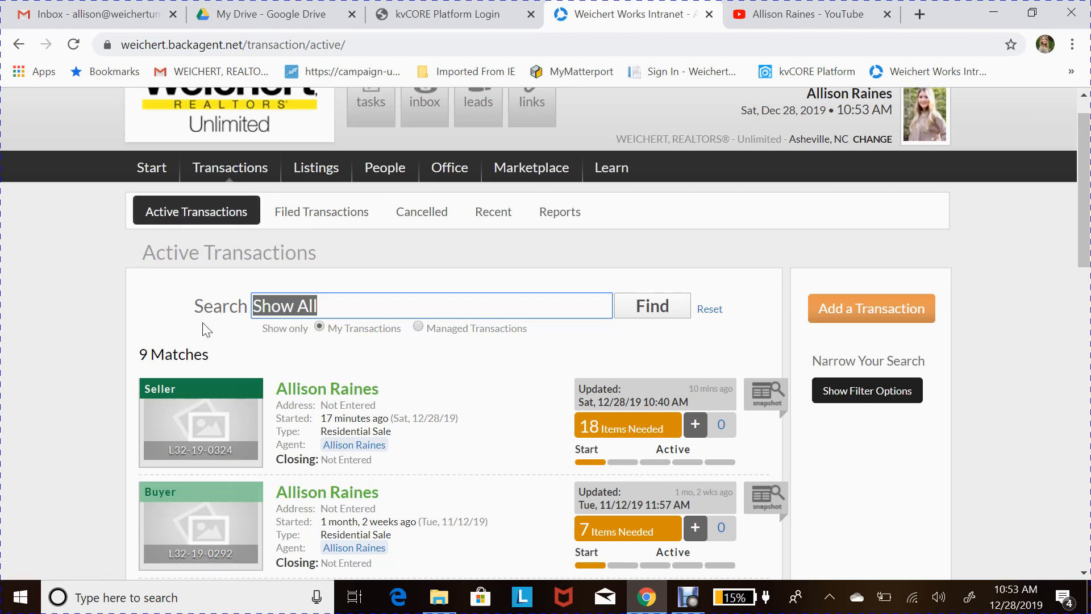
scroll(202, 322, "down", 1)
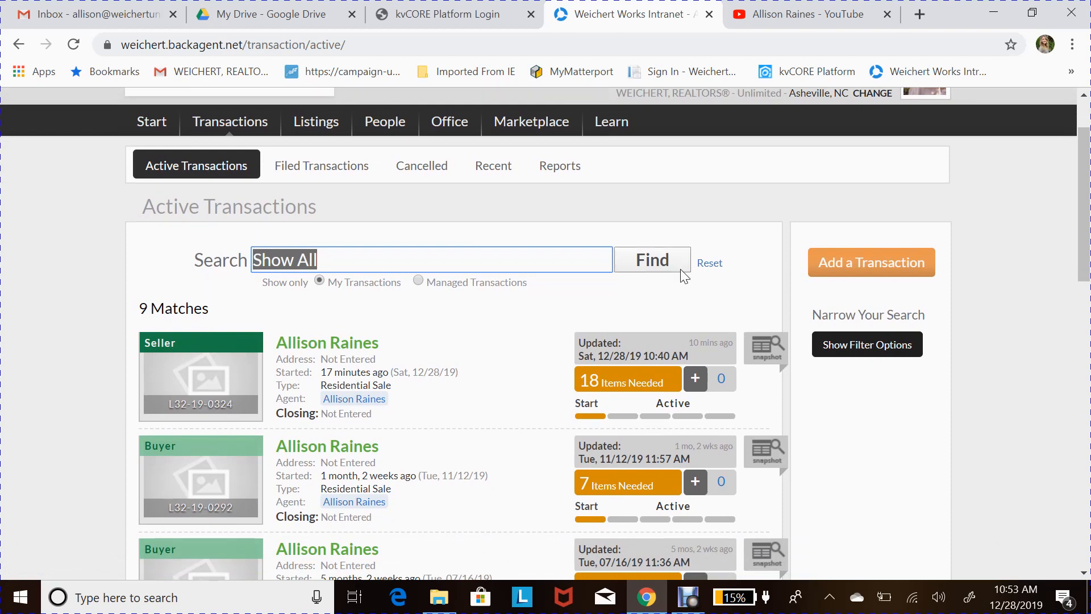
scroll(689, 292, "down", 1)
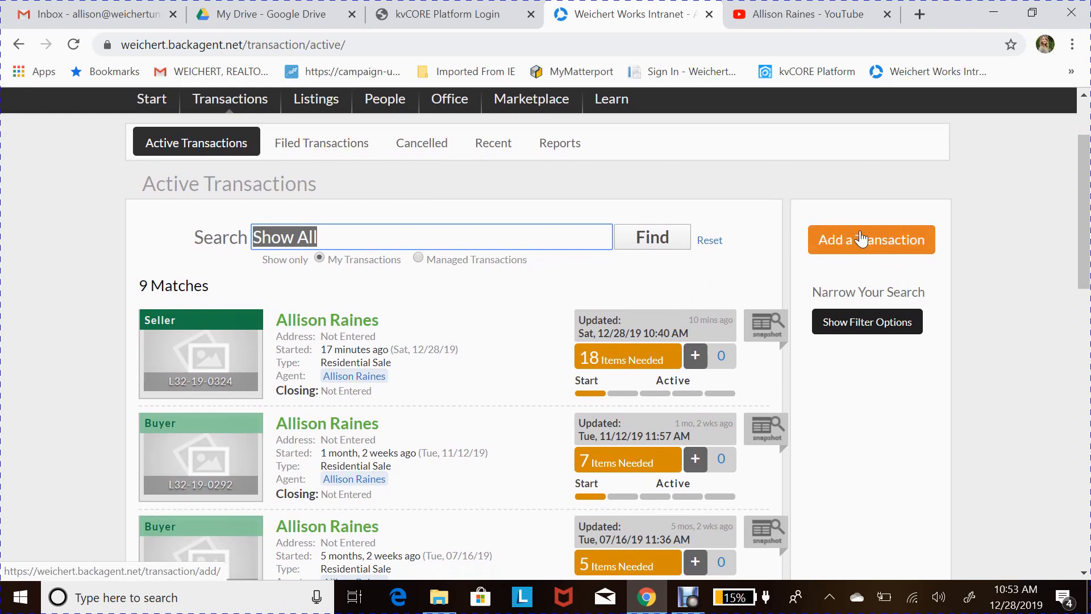
left_click(861, 238)
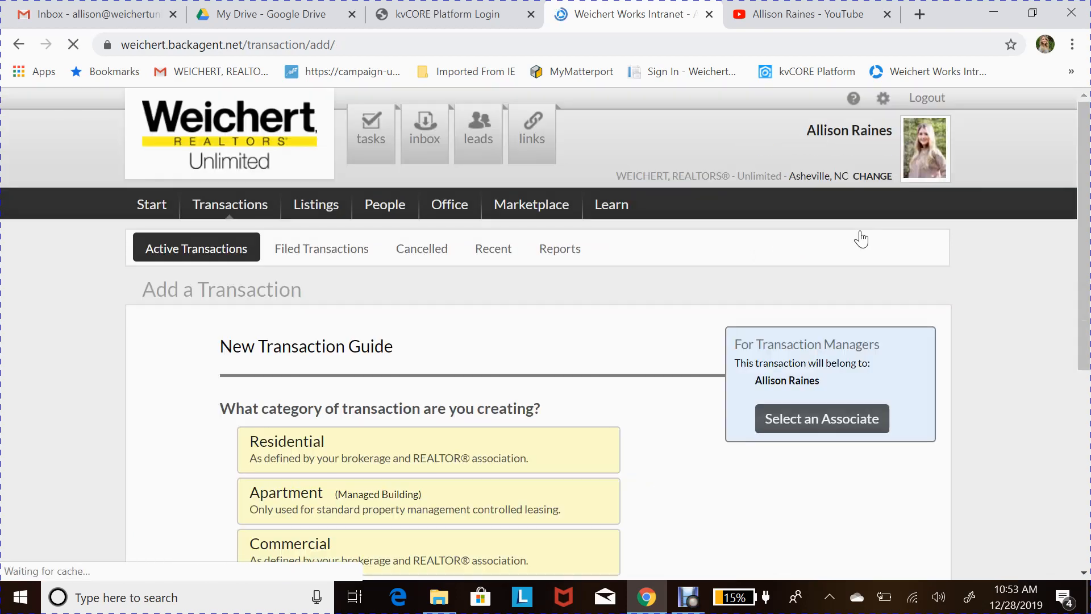
scroll(626, 373, "down", 2)
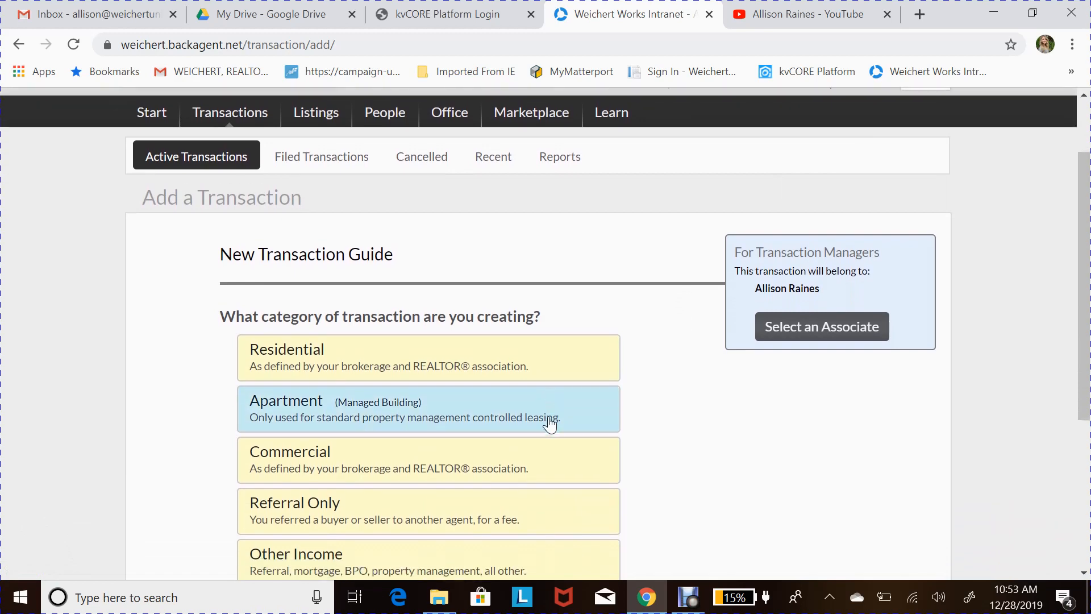
scroll(441, 395, "down", 1)
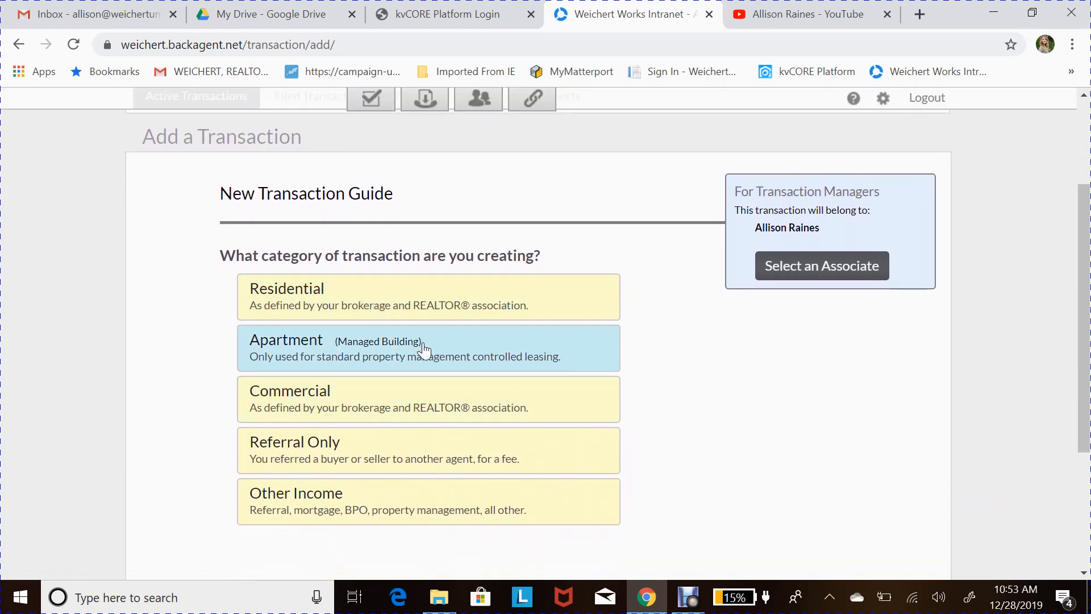
scroll(421, 344, "down", 1)
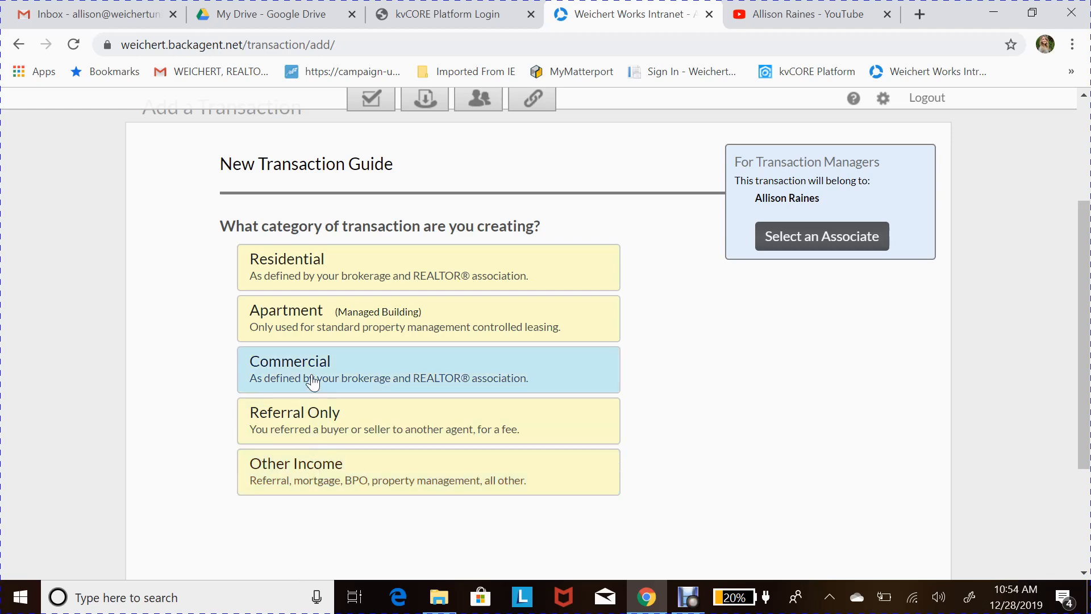
scroll(346, 324, "up", 1)
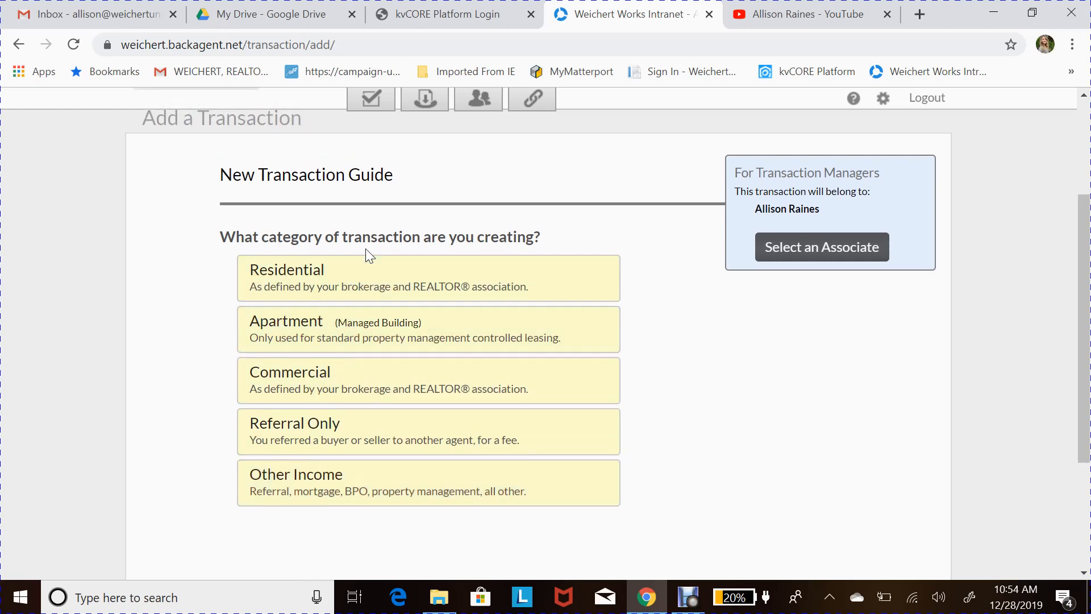
- Choose Residential, then Sale, then the Start phase in the New Transaction Guide
left_click(366, 279)
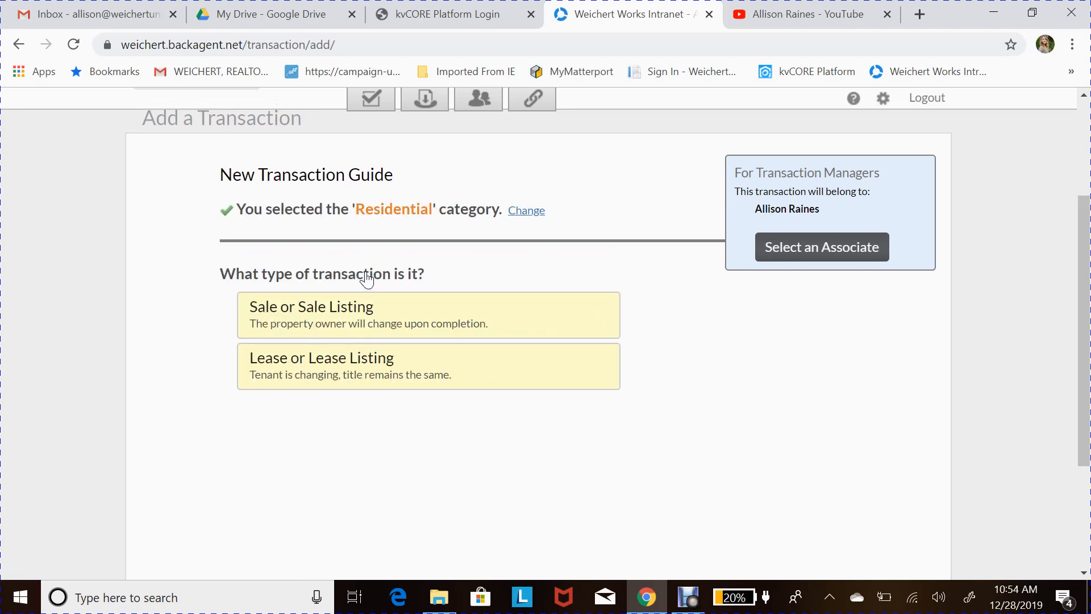
left_click(377, 318)
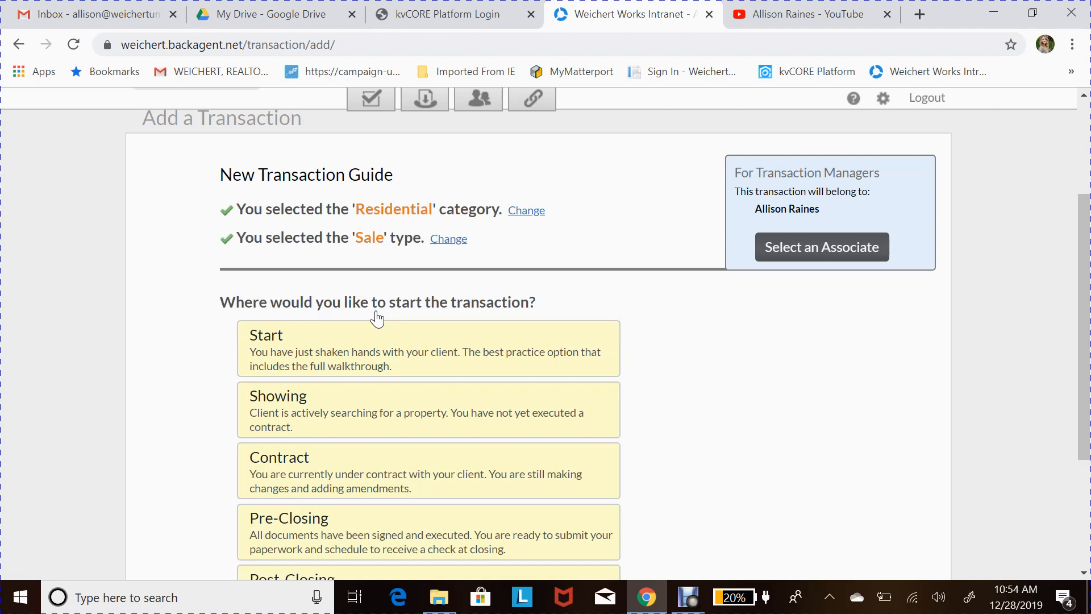
scroll(433, 363, "down", 1)
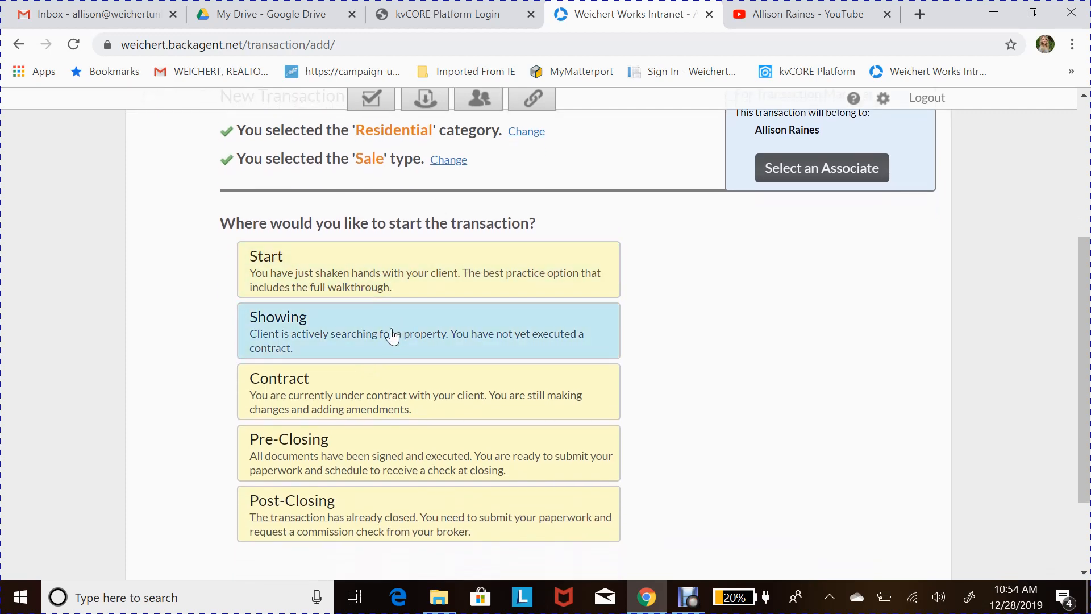
scroll(389, 332, "down", 1)
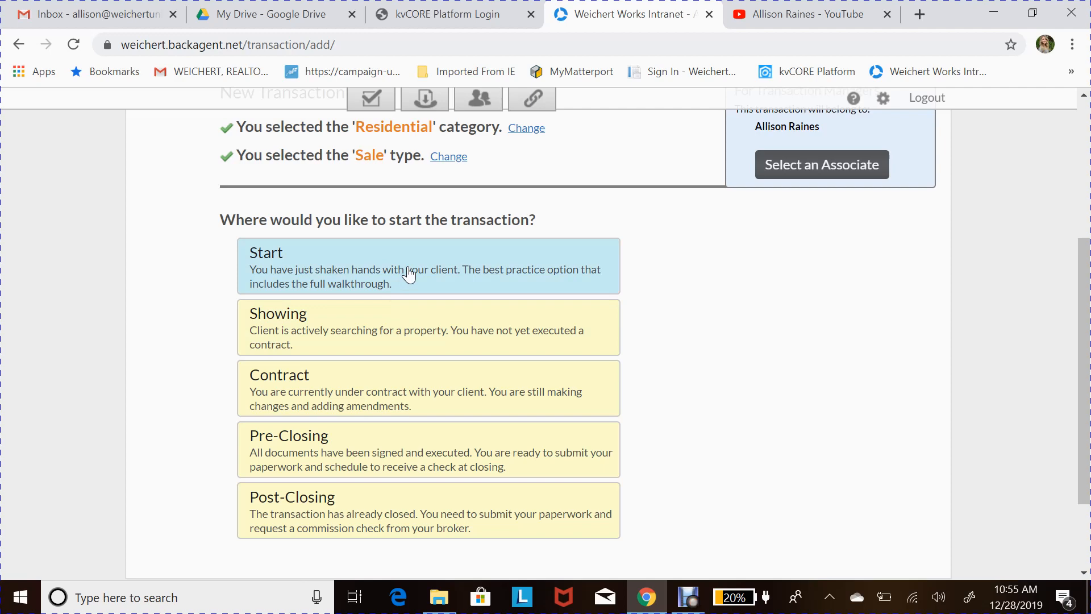
scroll(410, 355, "down", 1)
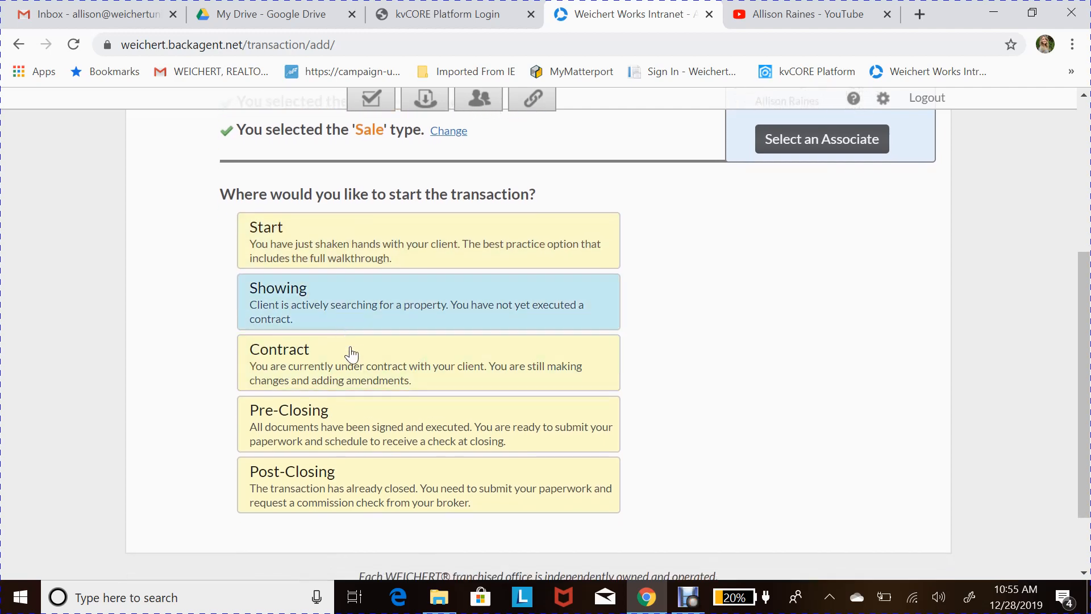
scroll(358, 301, "up", 1)
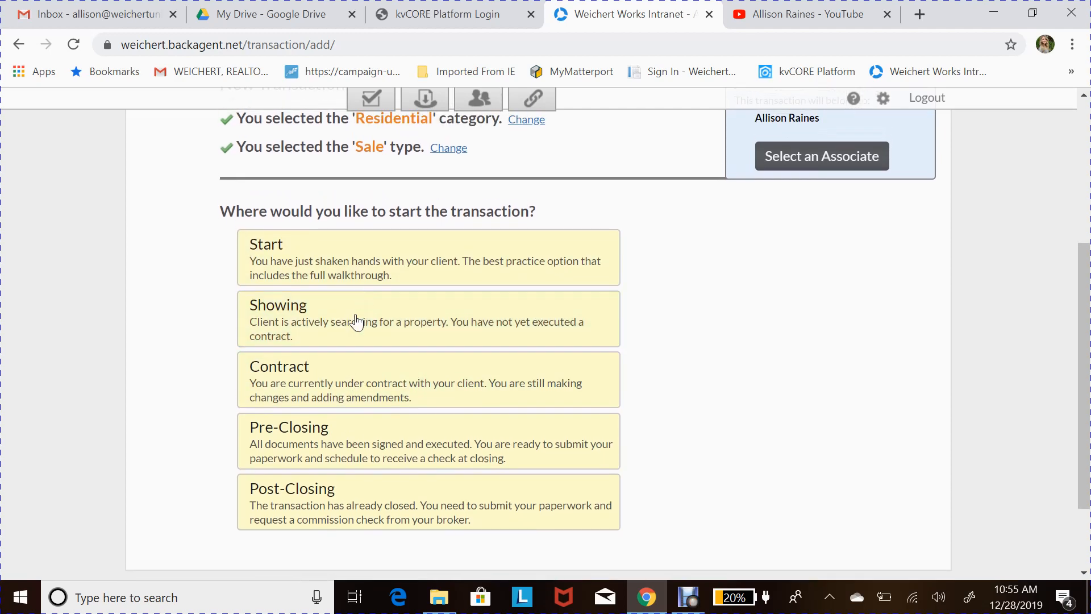
scroll(341, 295, "up", 1)
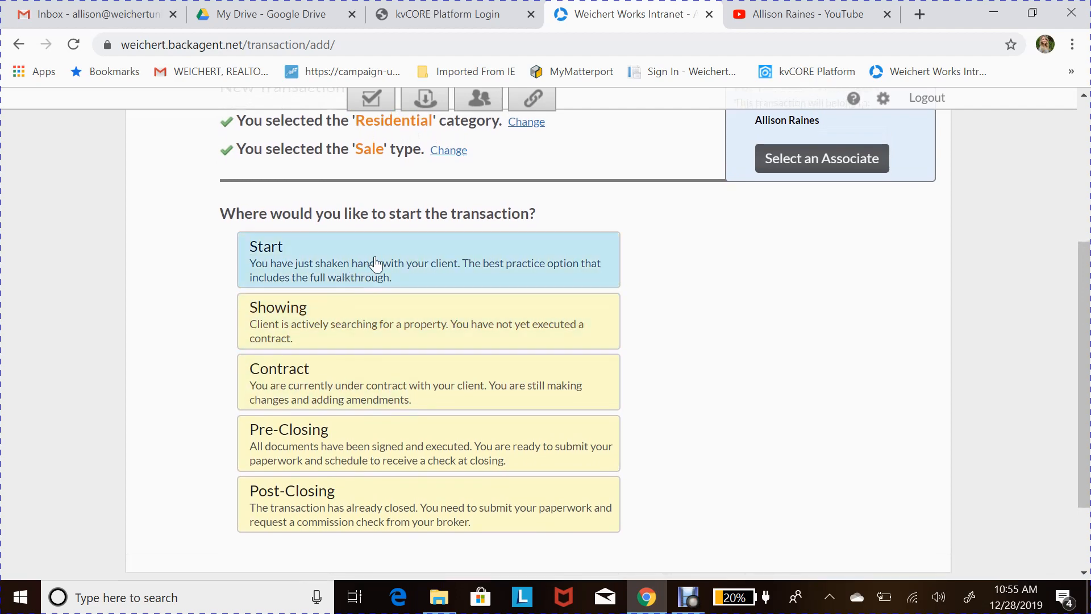
left_click(341, 249)
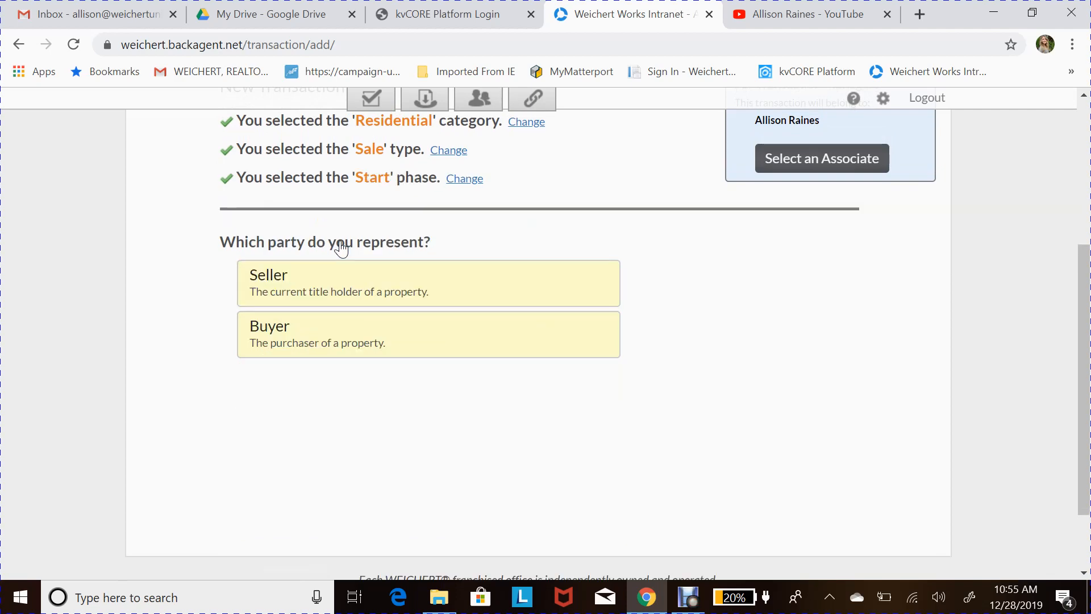
- Mark the agent as representing the Seller and begin selecting the seller client
scroll(341, 280, "down", 1)
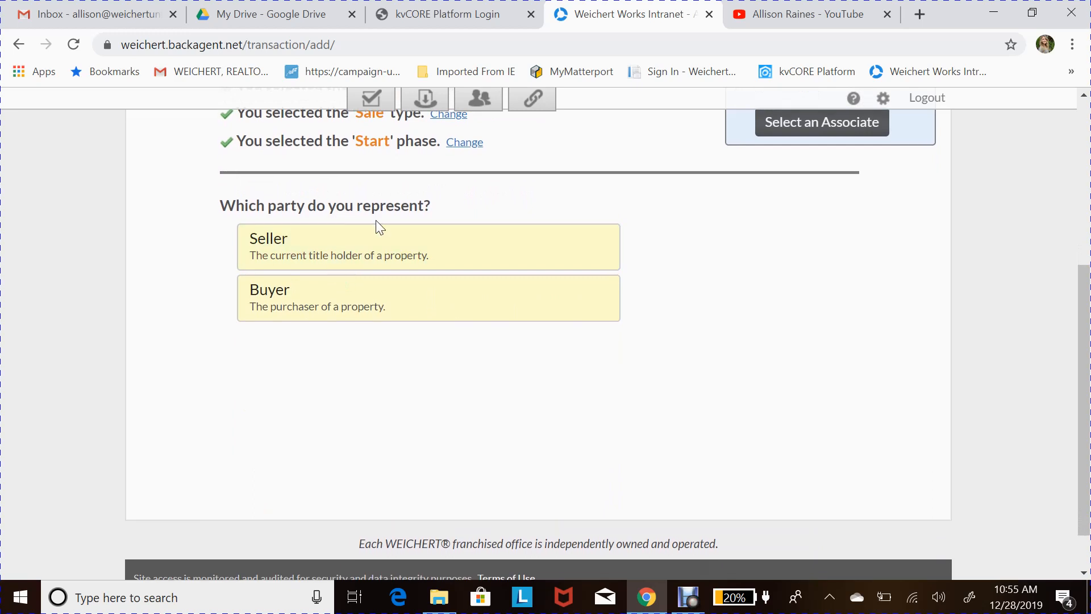
left_click(368, 252)
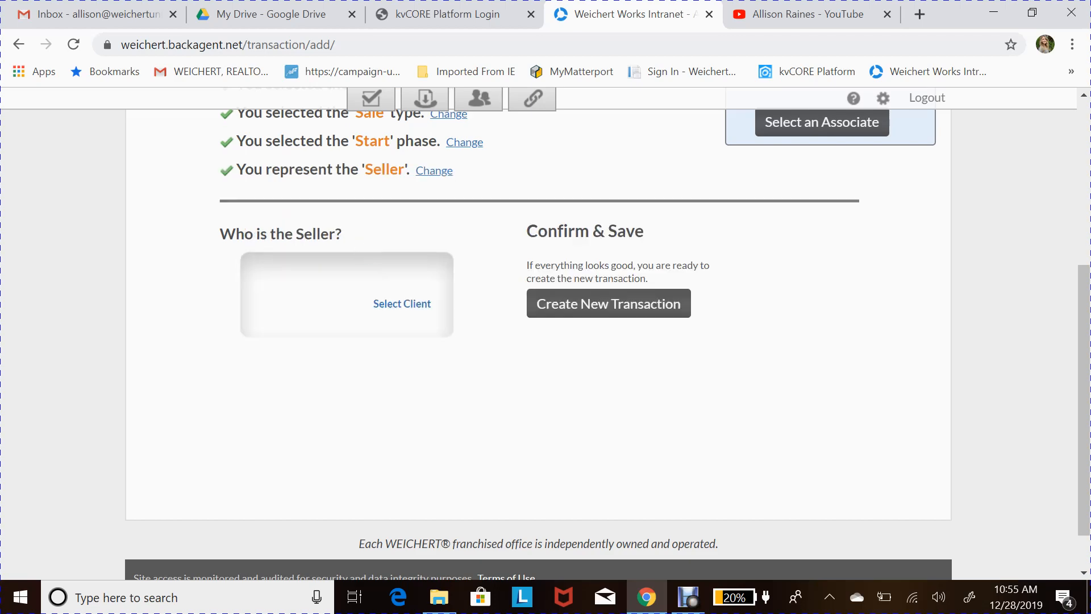
left_click(418, 307)
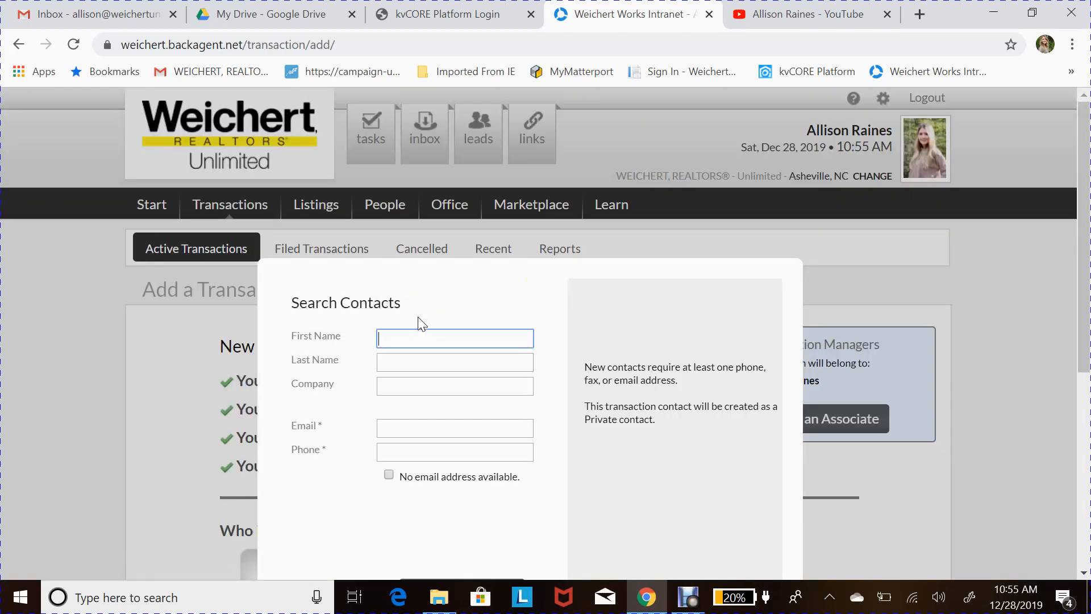
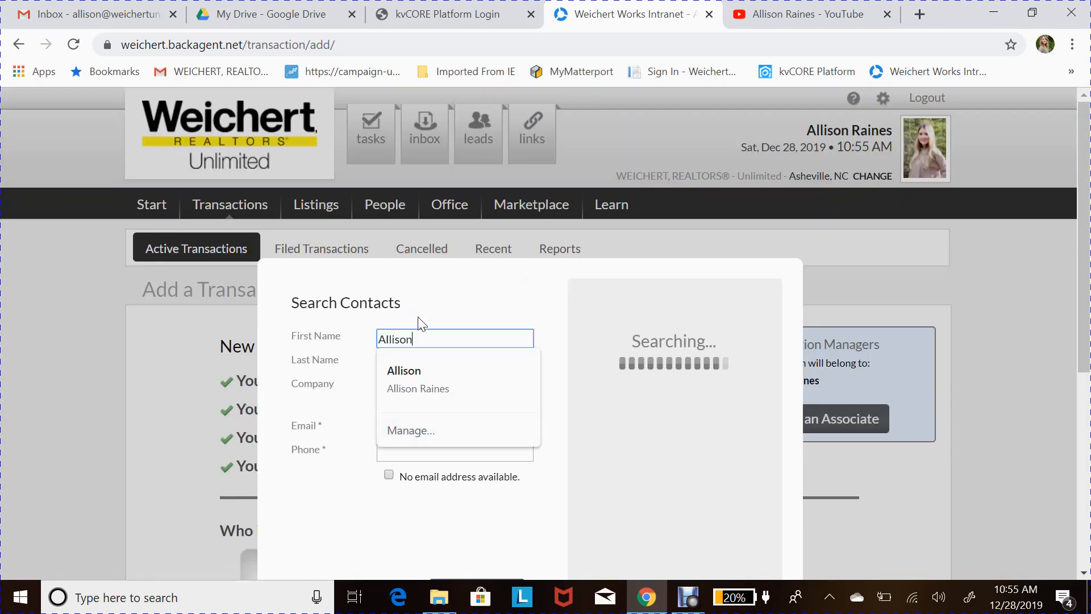
- Enter the seller's first and last name, autofill email and phone, and add the contact
key("Tab")
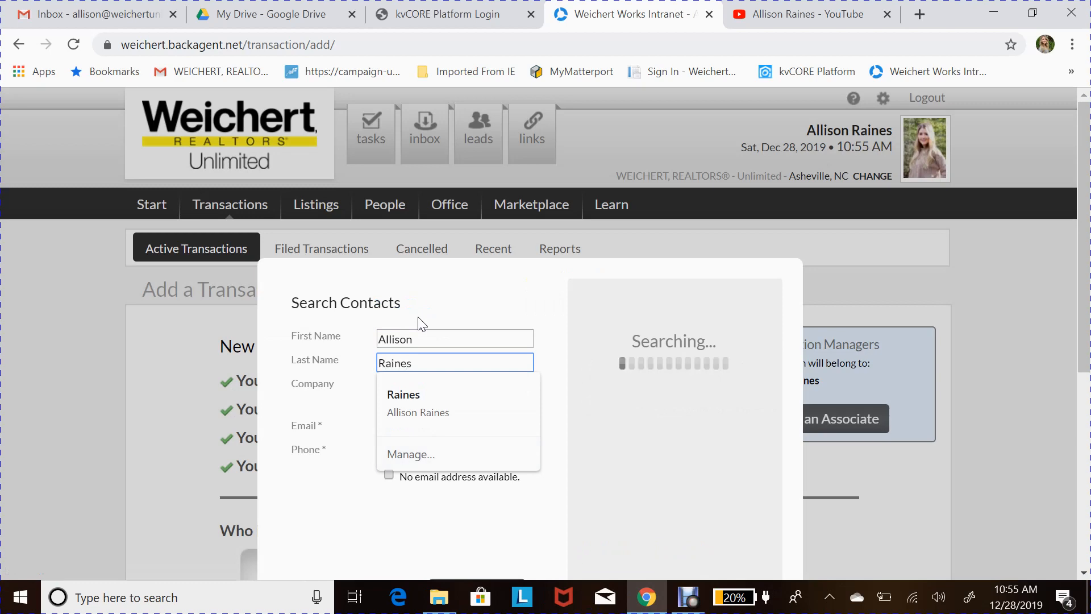
key("Tab")
key("Tab")
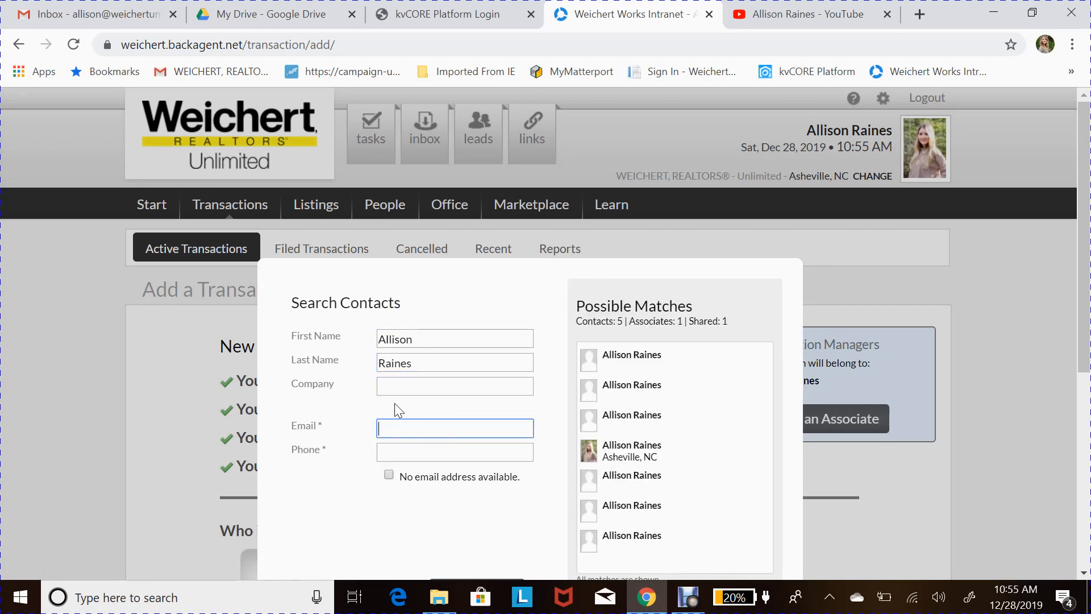
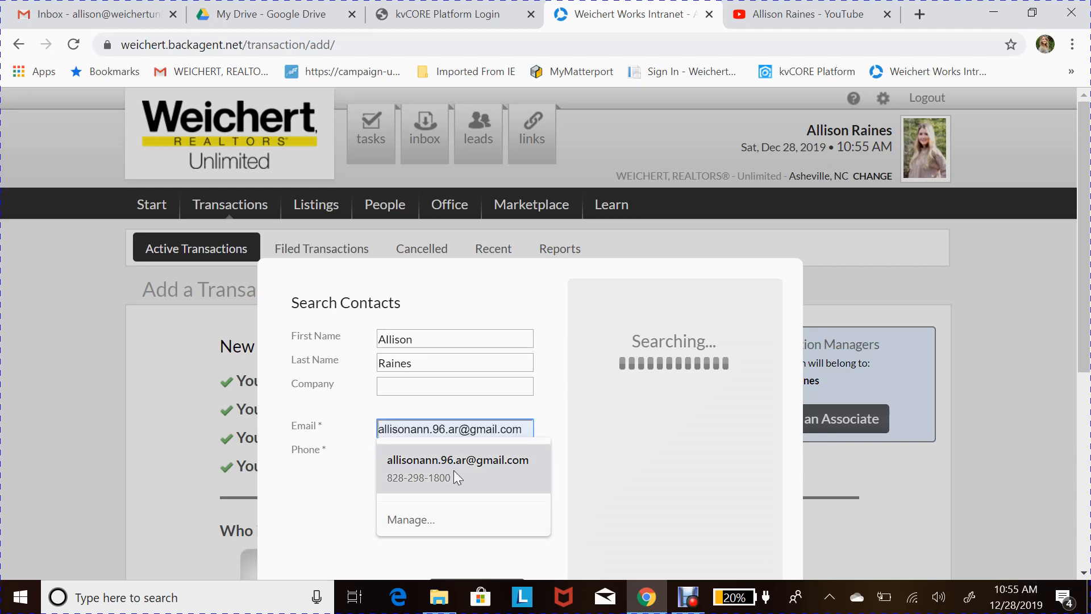
left_click(453, 470)
scroll(415, 534, "down", 1)
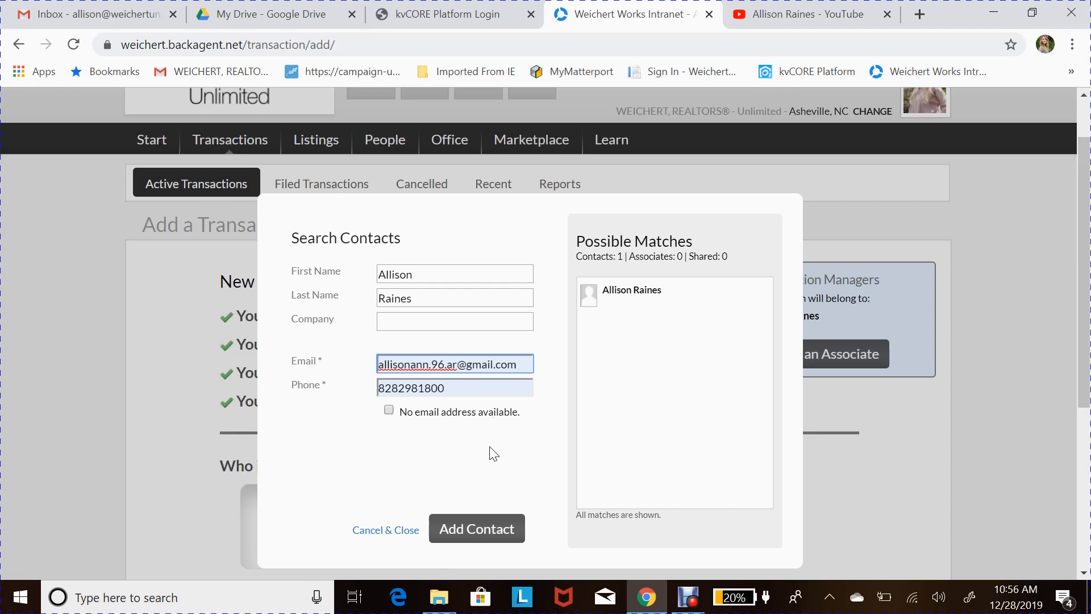
left_click(501, 529)
scroll(475, 393, "down", 1)
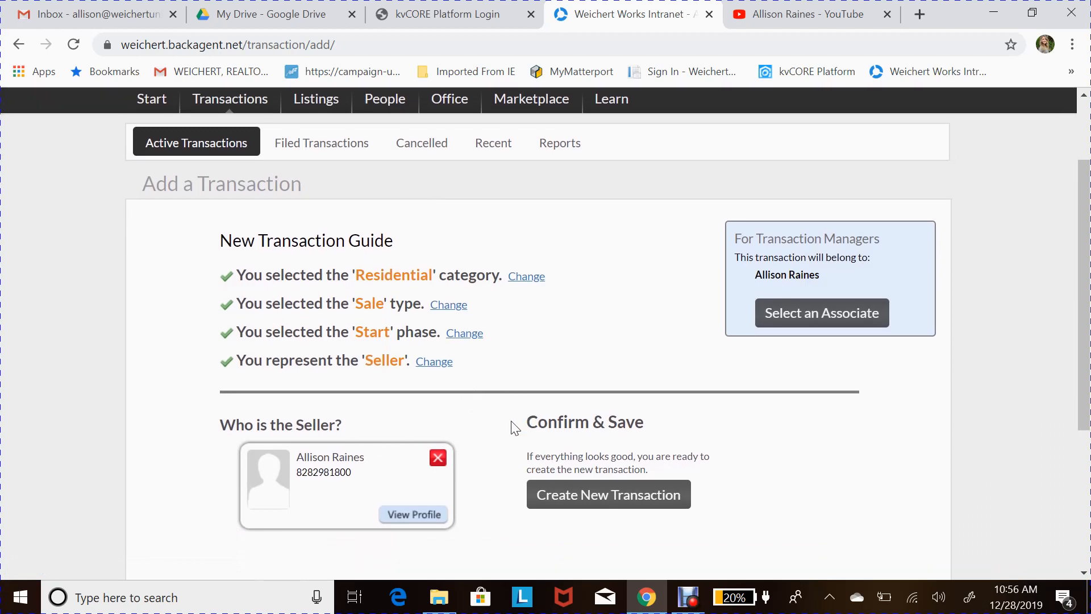
- Create the transaction, review its Start-phase summary with reference number, then go to Property
left_click(685, 498)
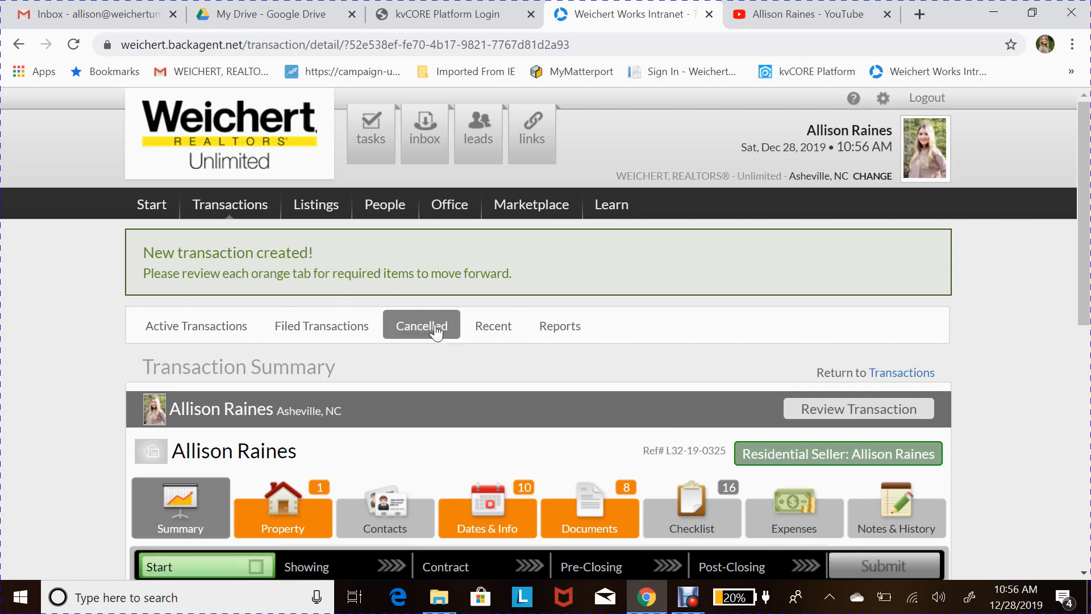
scroll(434, 386, "down", 2)
scroll(435, 387, "down", 3)
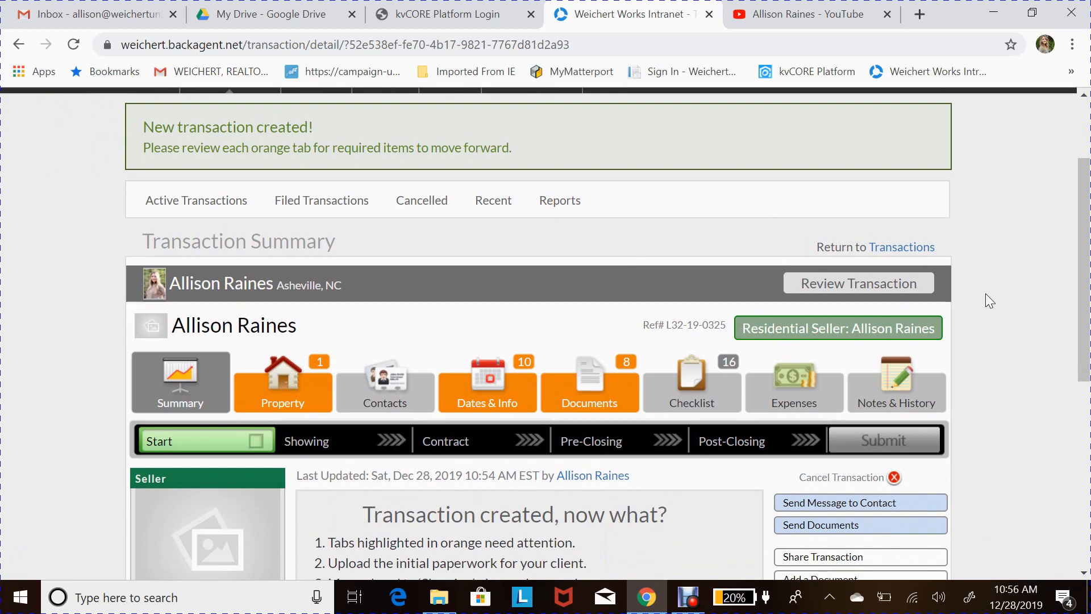
scroll(986, 293, "down", 2)
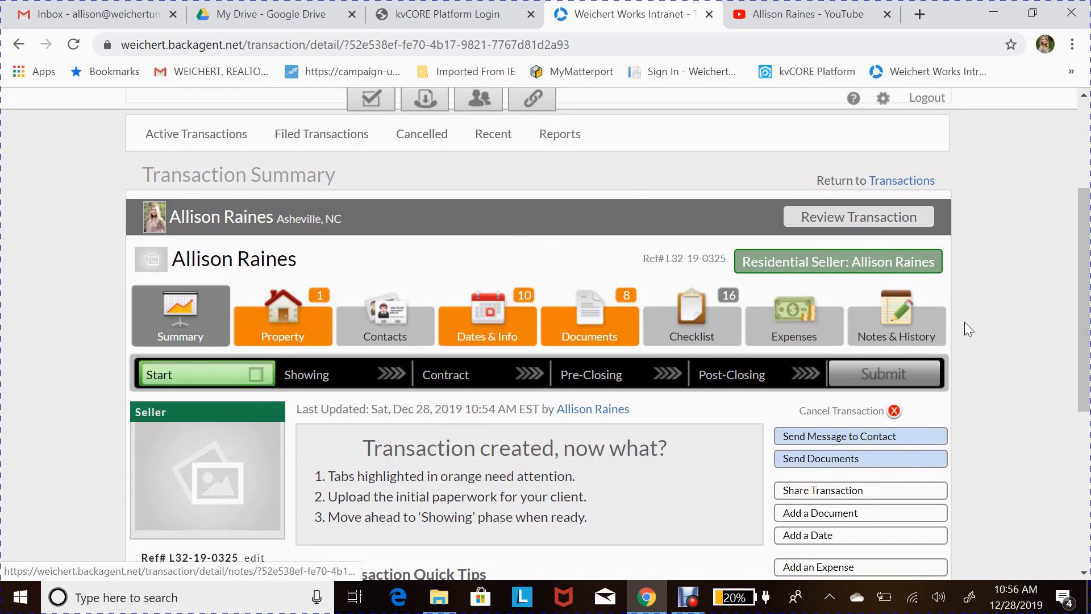
scroll(973, 374, "down", 1)
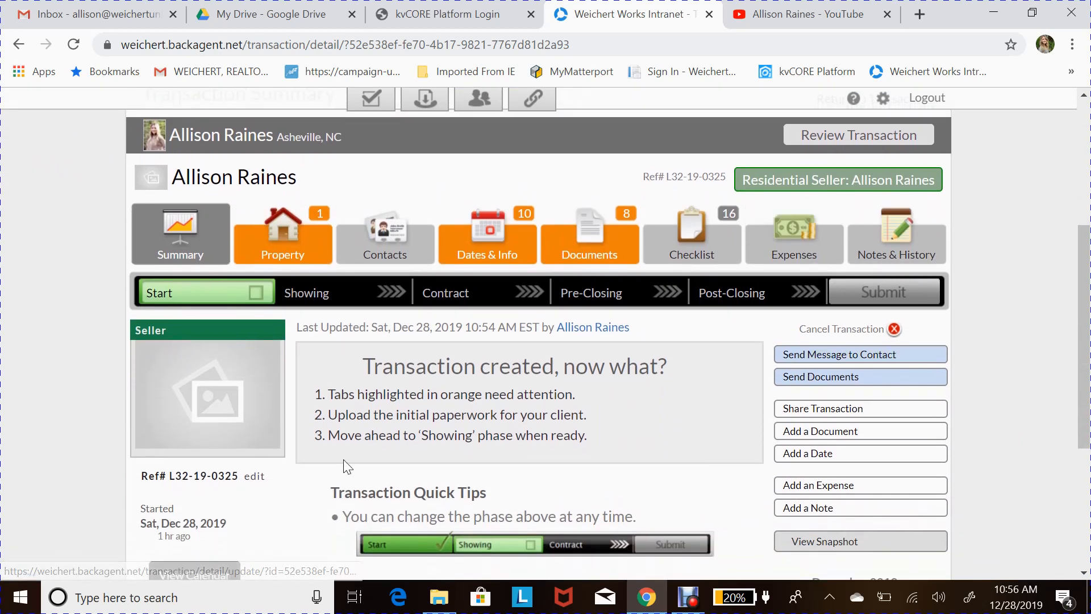
scroll(343, 459, "down", 1)
scroll(296, 380, "up", 1)
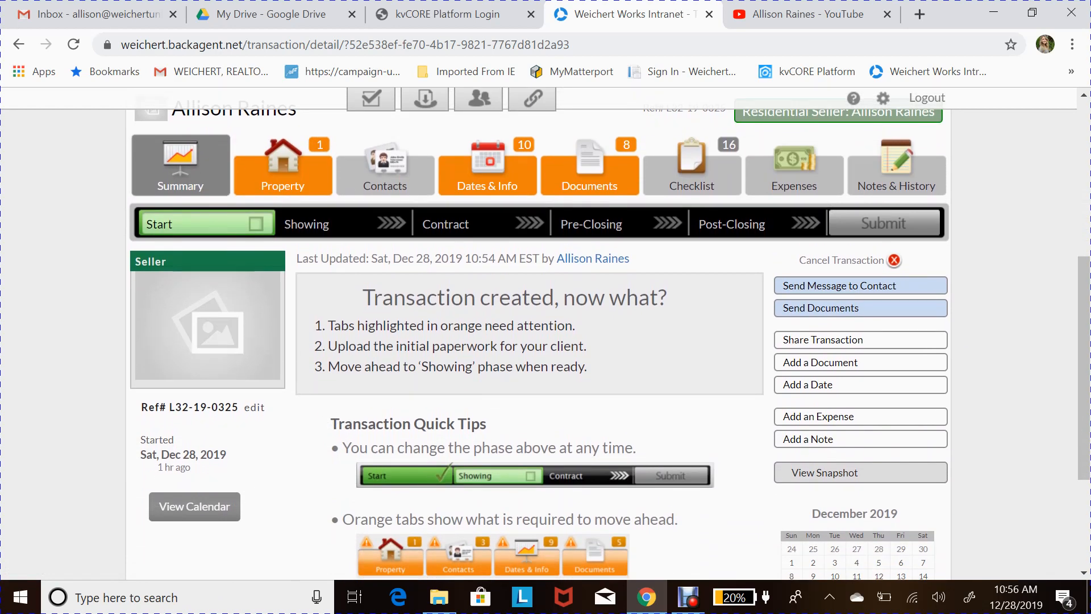
scroll(341, 415, "down", 2)
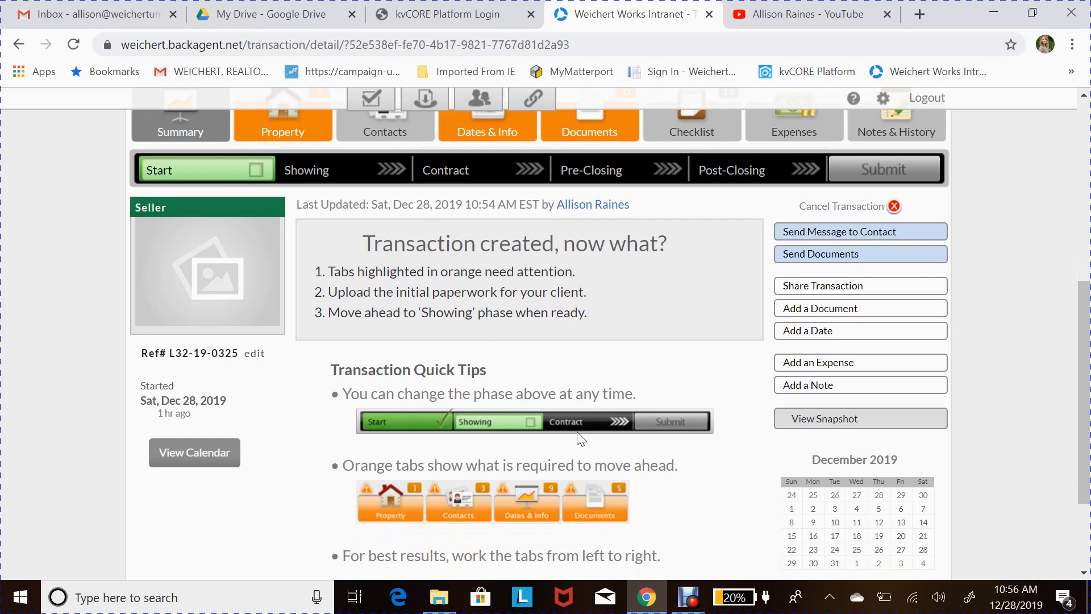
scroll(444, 340, "up", 2)
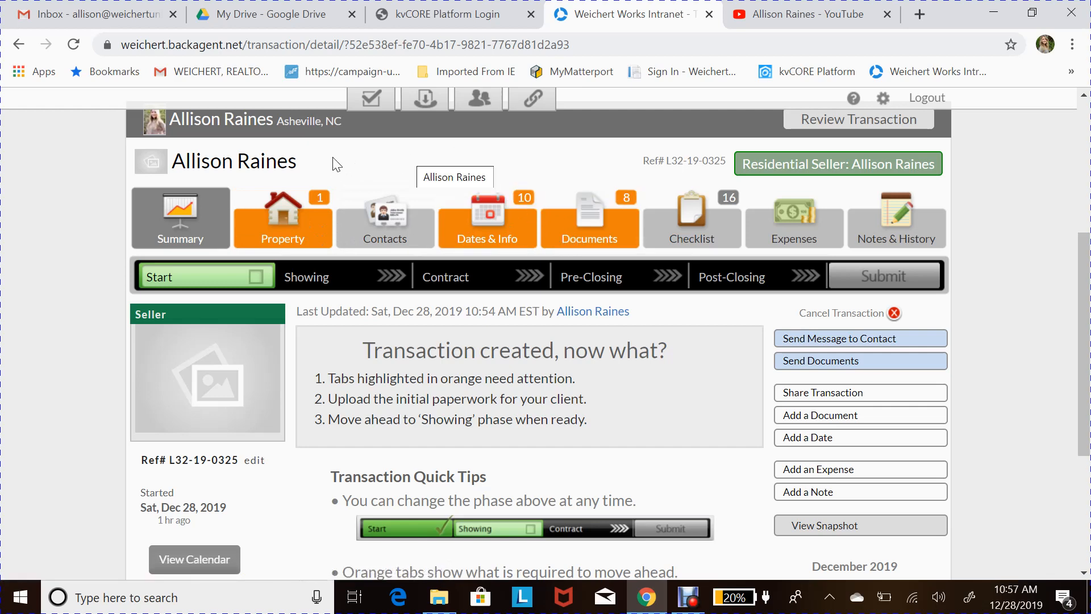
left_click(302, 206)
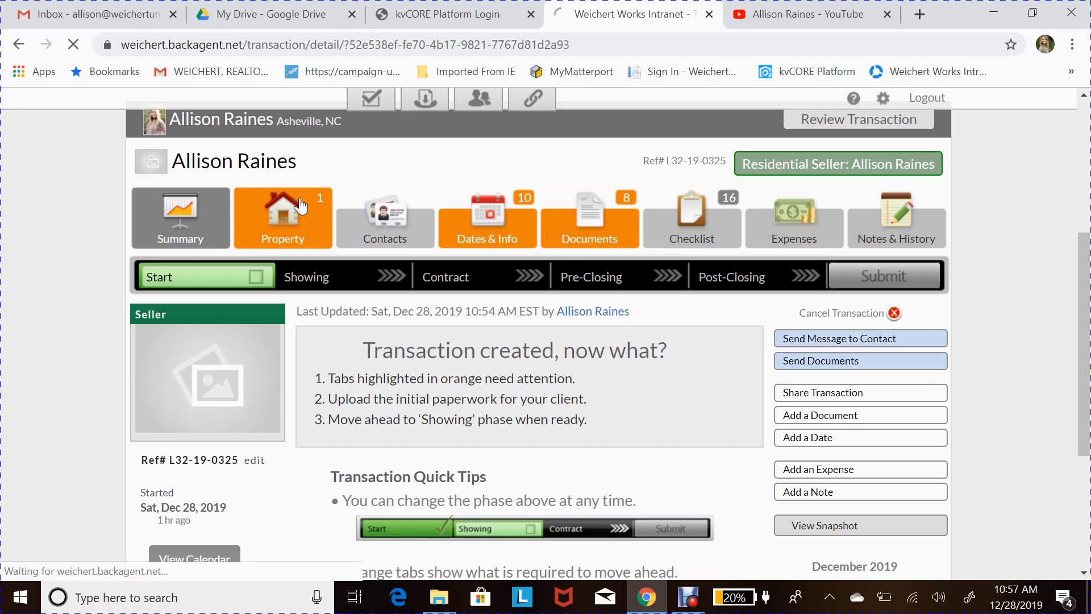
- Look over the Select Property page, then switch to the transaction's Documents list
scroll(329, 372, "down", 2)
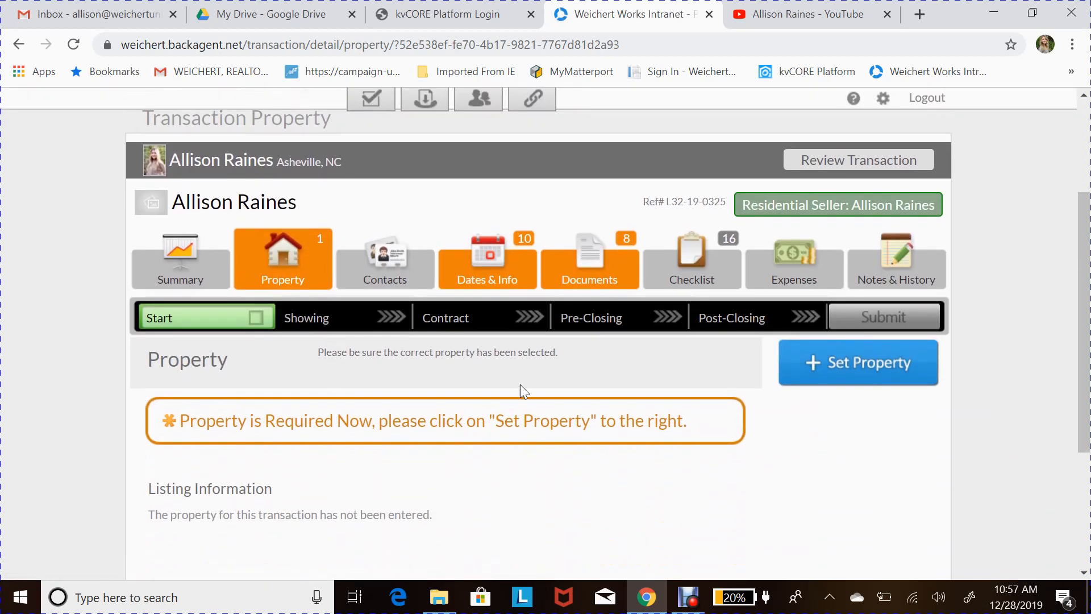
scroll(521, 384, "down", 2)
scroll(532, 372, "down", 1)
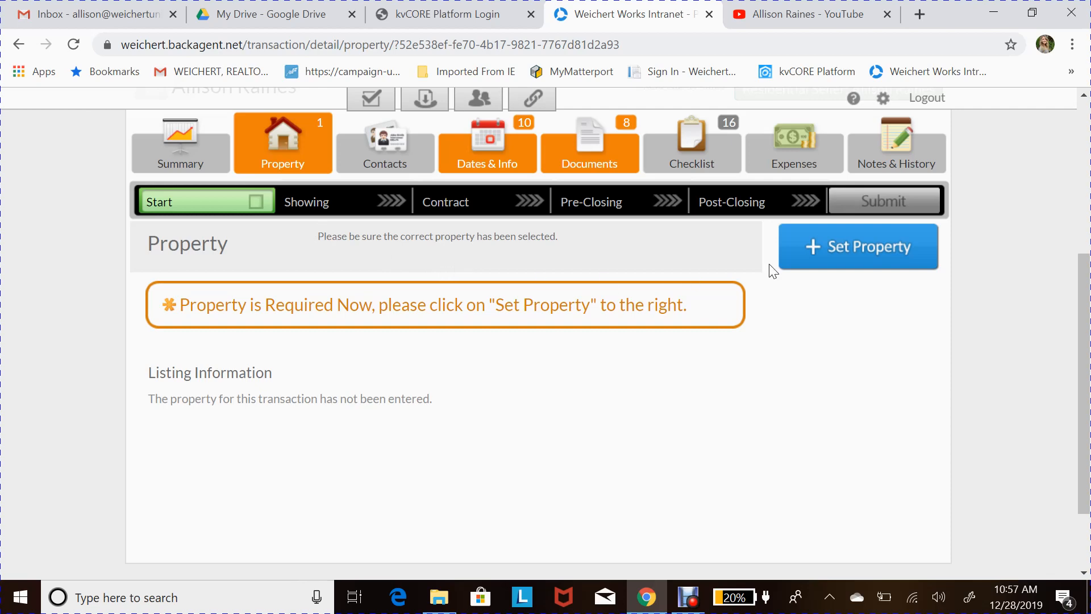
left_click(847, 249)
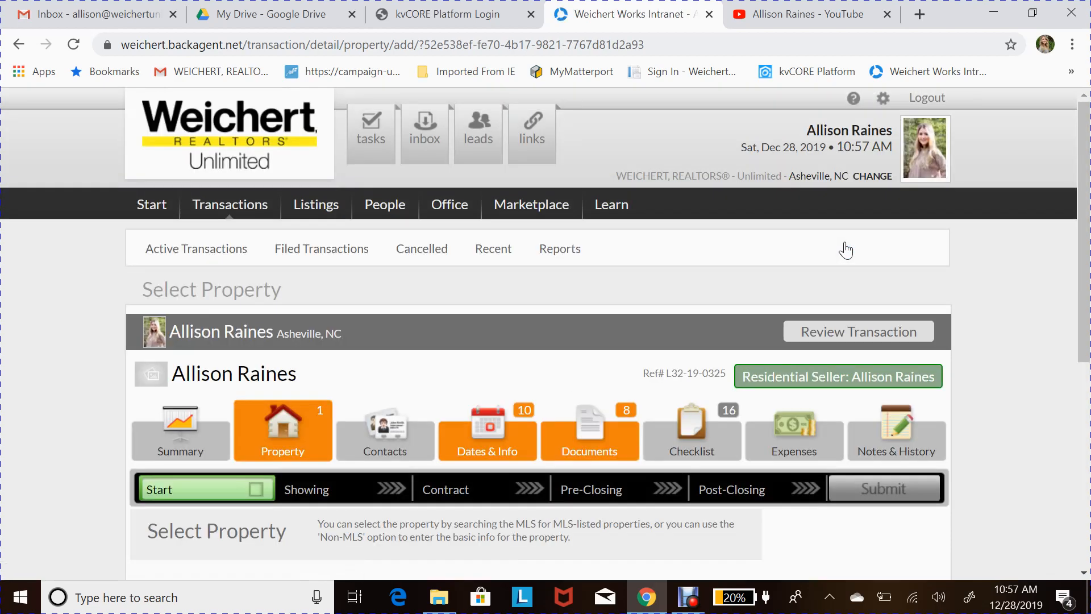
scroll(539, 417, "down", 4)
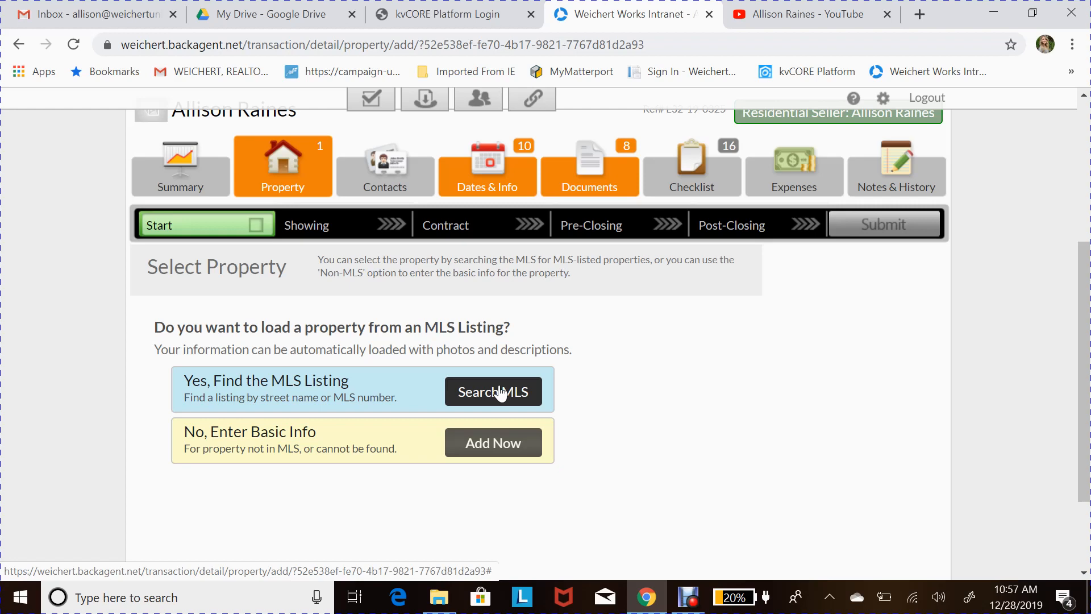
scroll(455, 426, "down", 1)
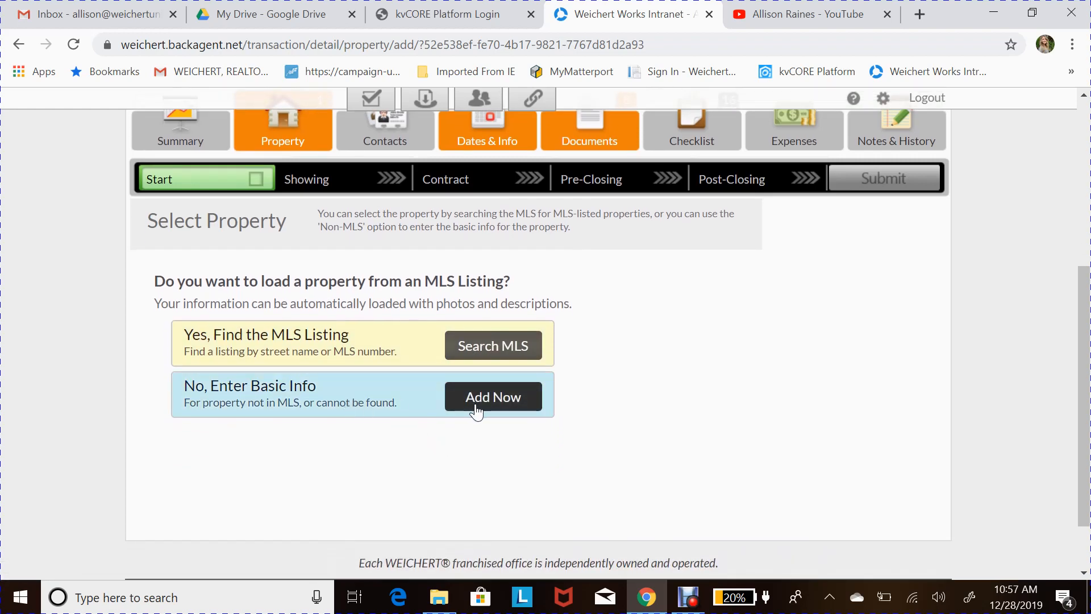
scroll(439, 247, "up", 1)
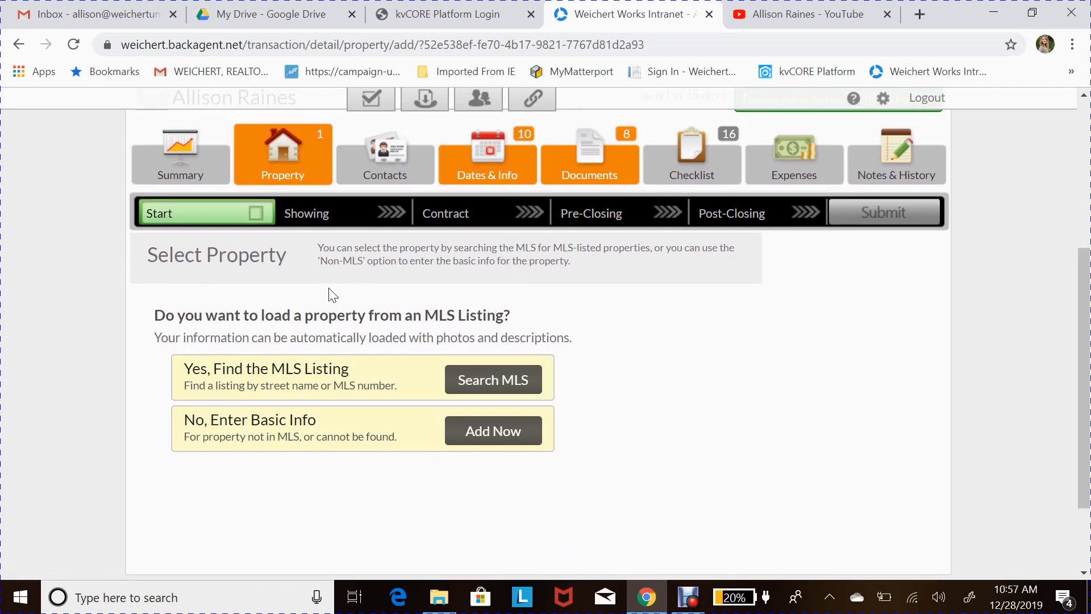
scroll(330, 293, "up", 1)
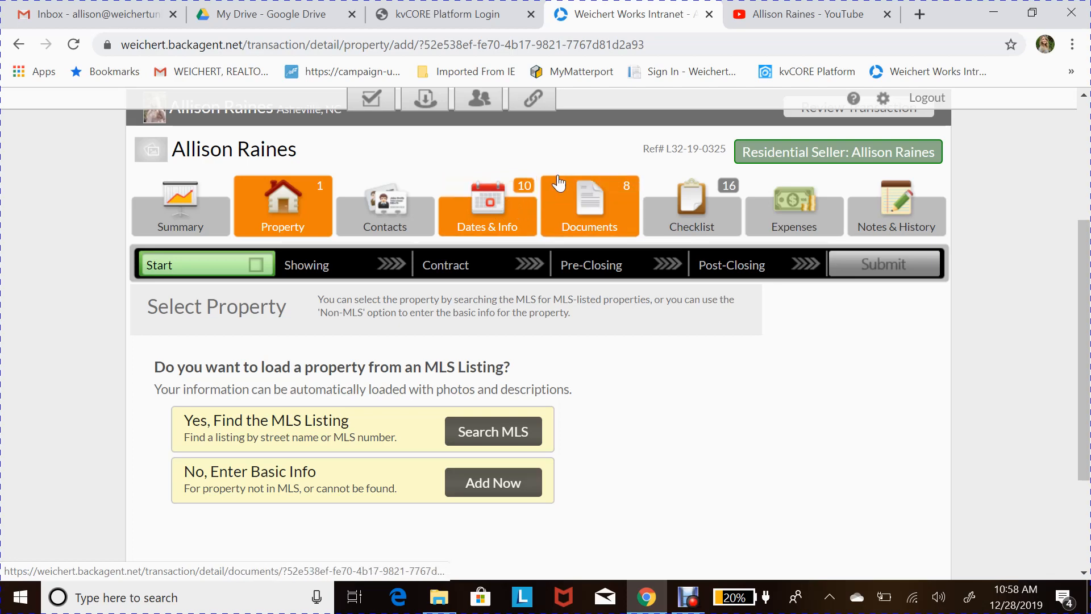
left_click(591, 200)
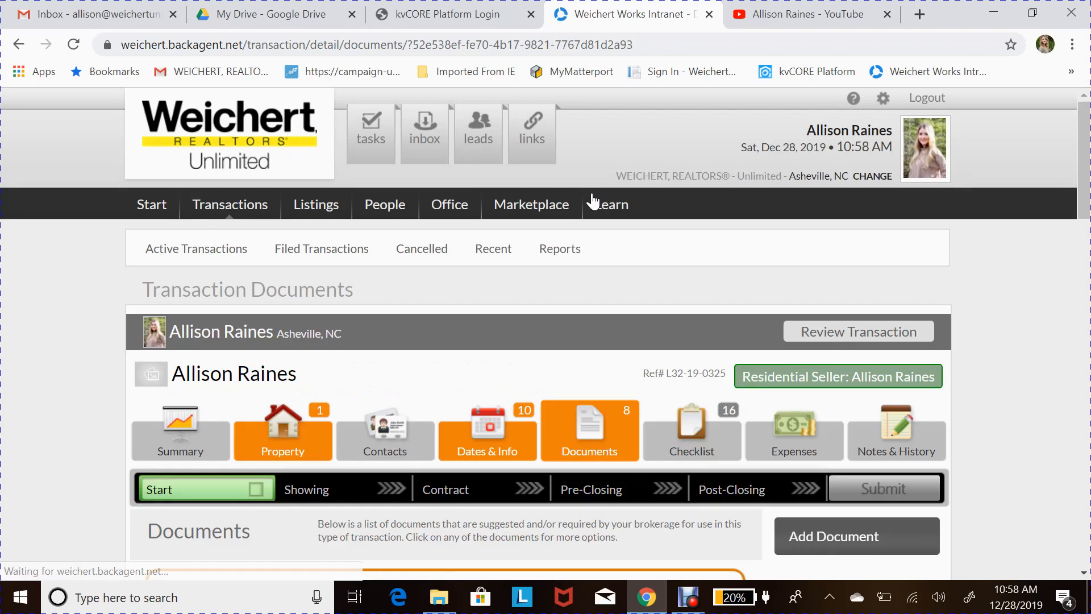
scroll(587, 266, "down", 2)
scroll(511, 460, "down", 3)
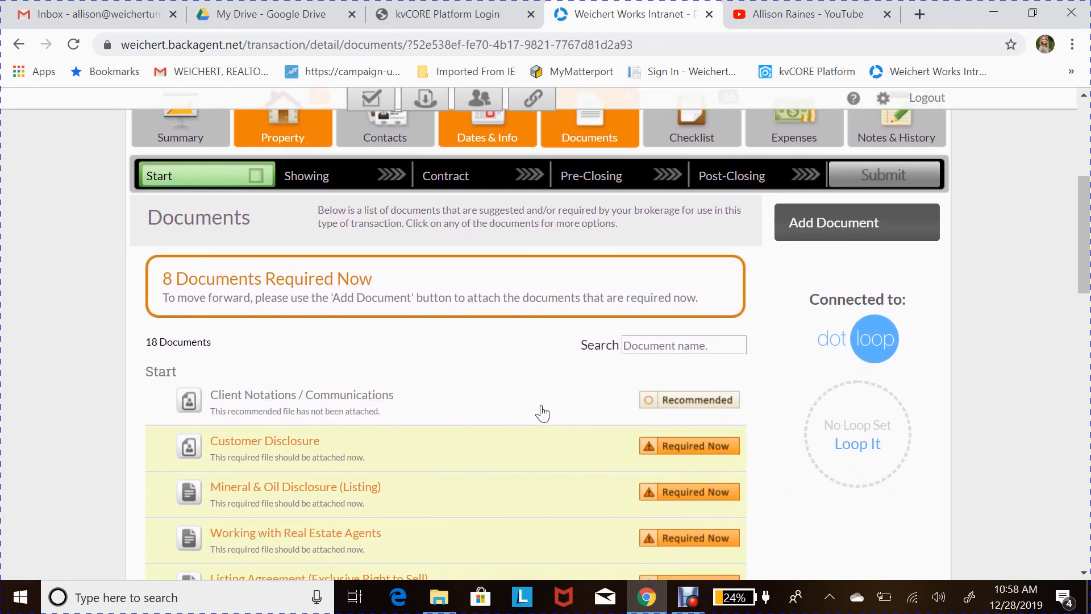
scroll(518, 472, "down", 2)
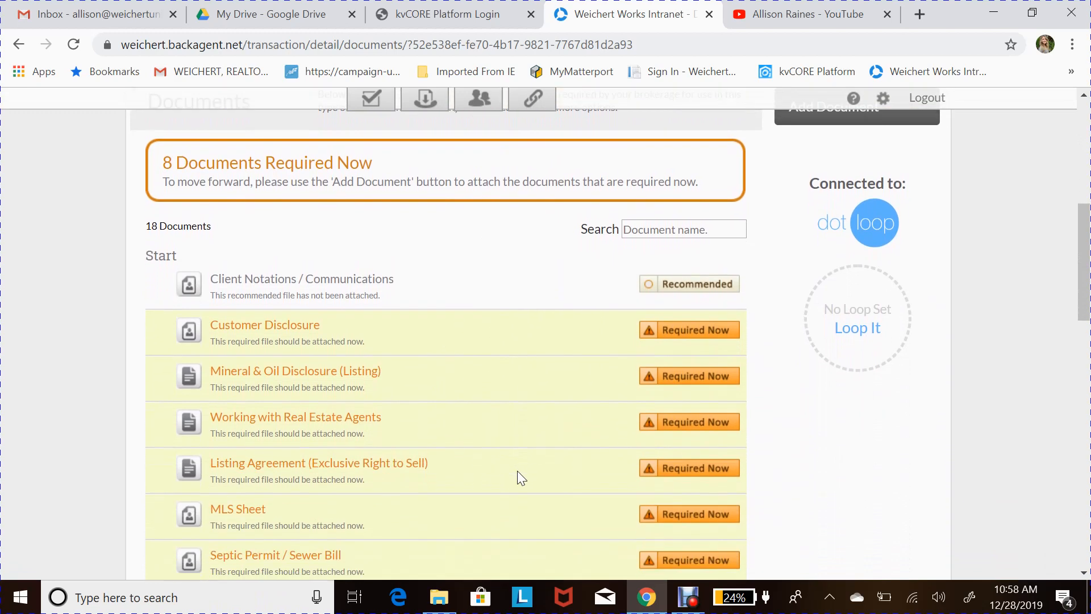
scroll(787, 396, "down", 1)
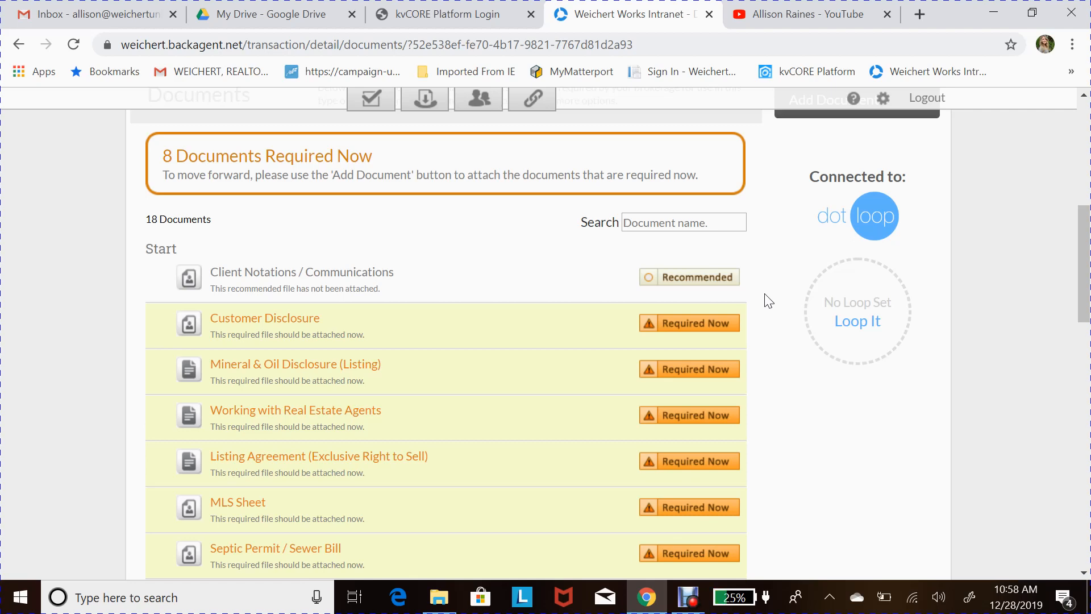
scroll(767, 378, "down", 1)
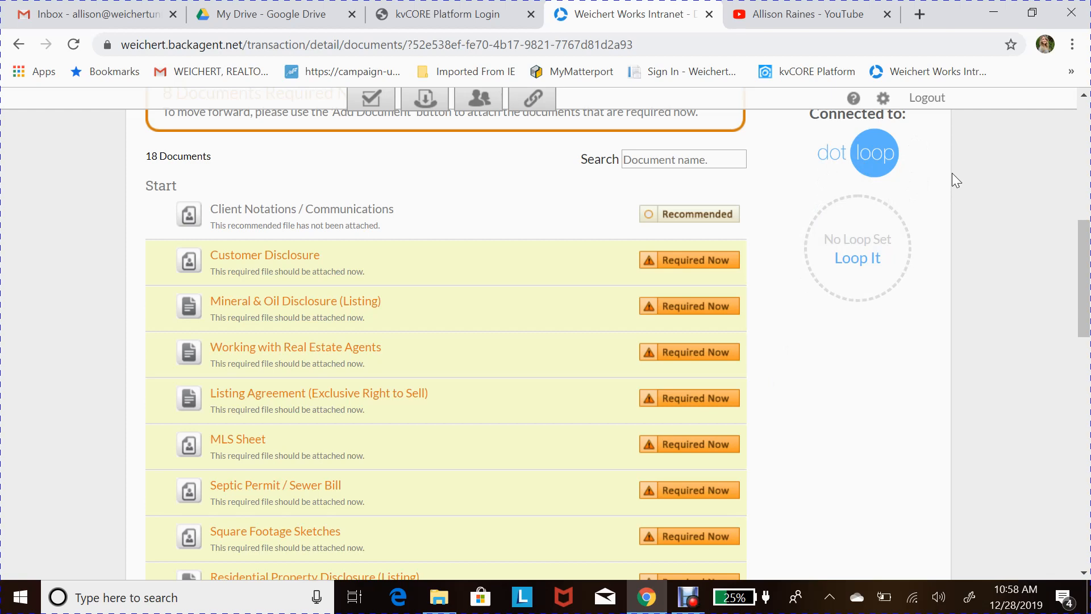
scroll(953, 174, "up", 1)
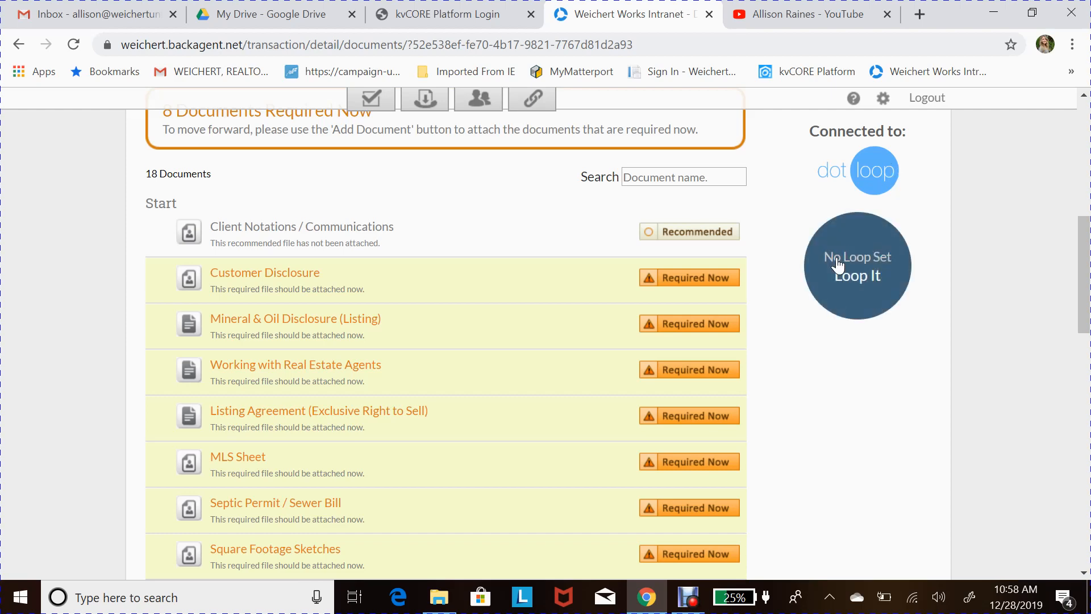
scroll(853, 261, "down", 1)
scroll(780, 267, "down", 1)
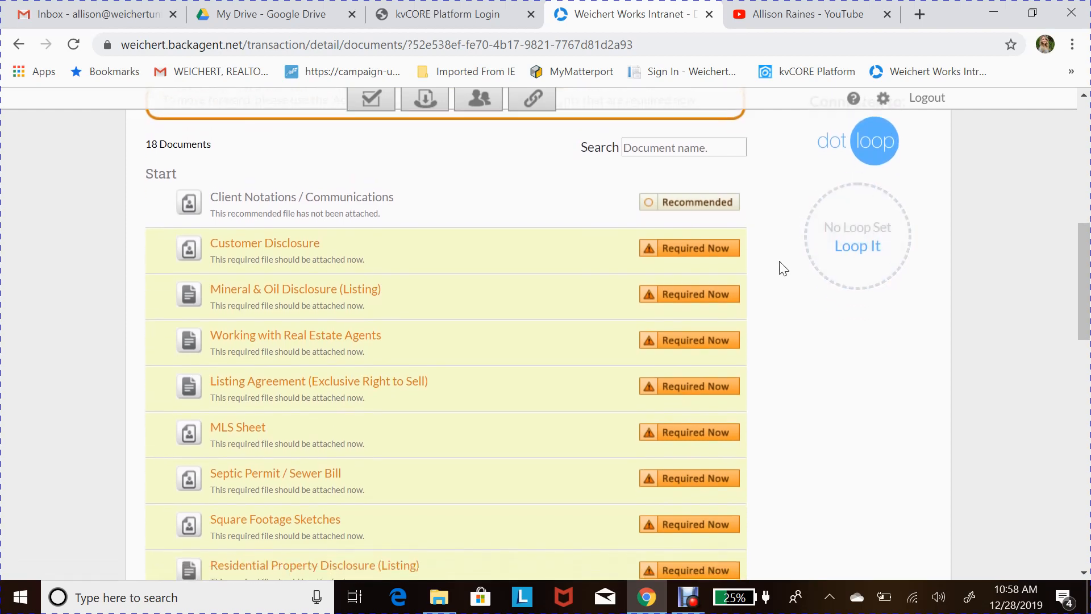
scroll(784, 268, "down", 1)
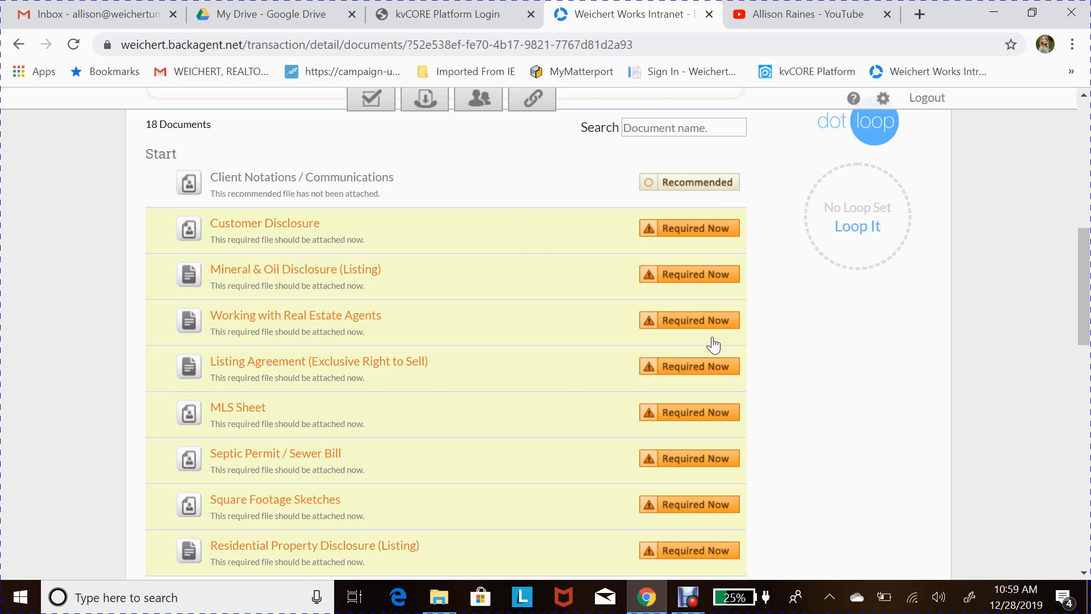
scroll(564, 278, "up", 3)
scroll(565, 218, "up", 1)
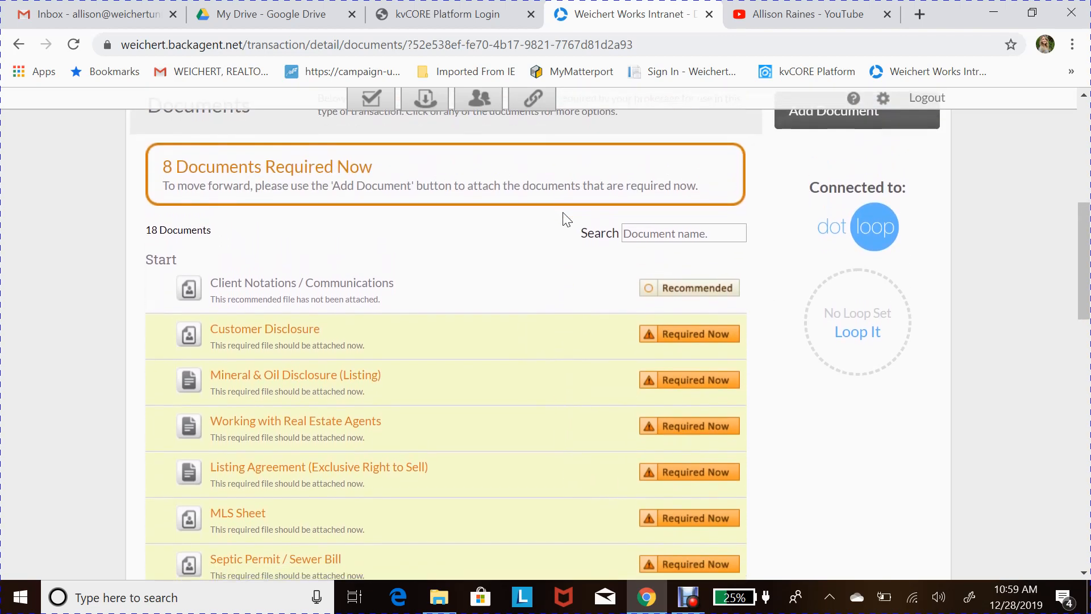
scroll(564, 415, "down", 2)
scroll(563, 417, "down", 1)
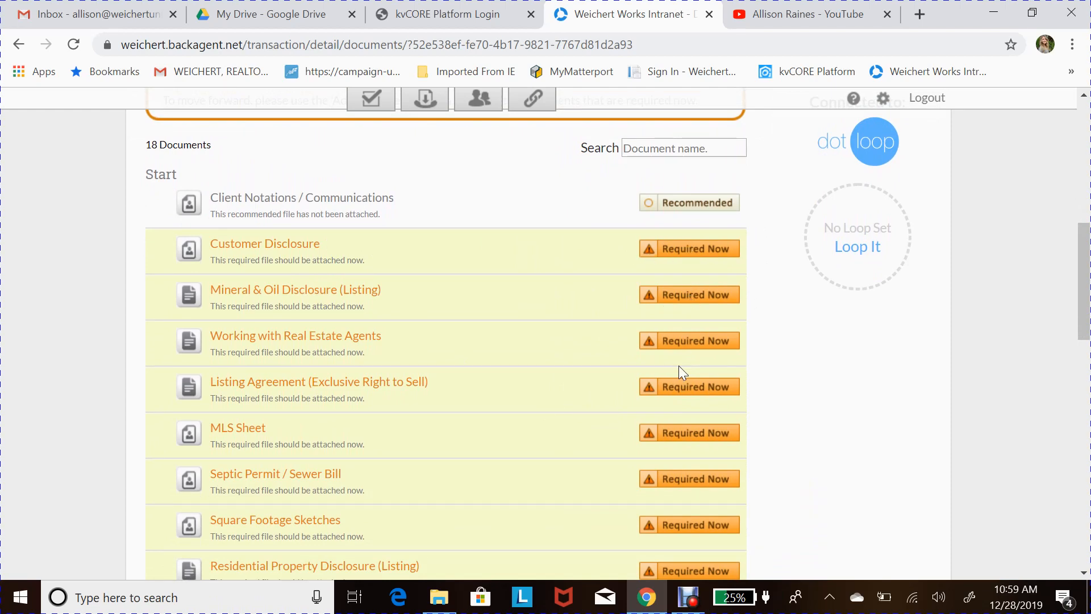
scroll(678, 367, "down", 1)
scroll(484, 423, "down", 2)
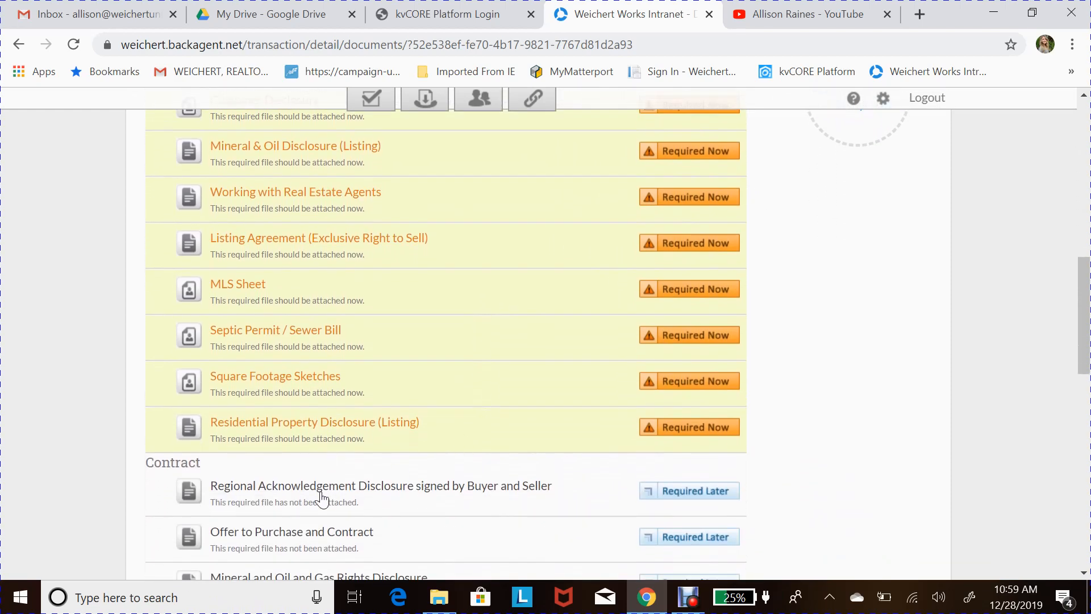
scroll(415, 480, "down", 1)
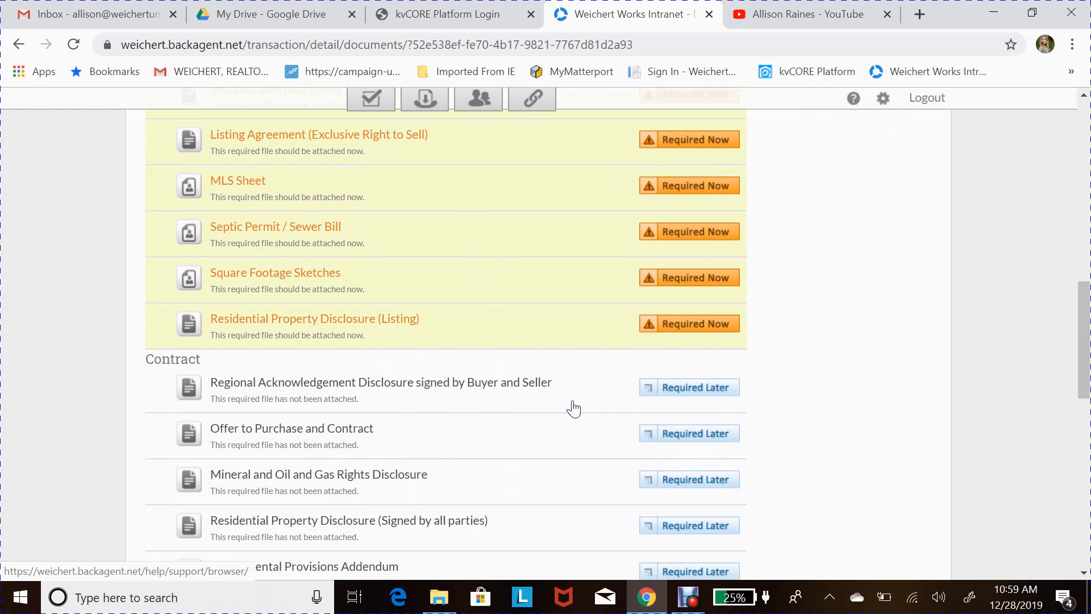
scroll(575, 407, "down", 2)
scroll(476, 386, "up", 5)
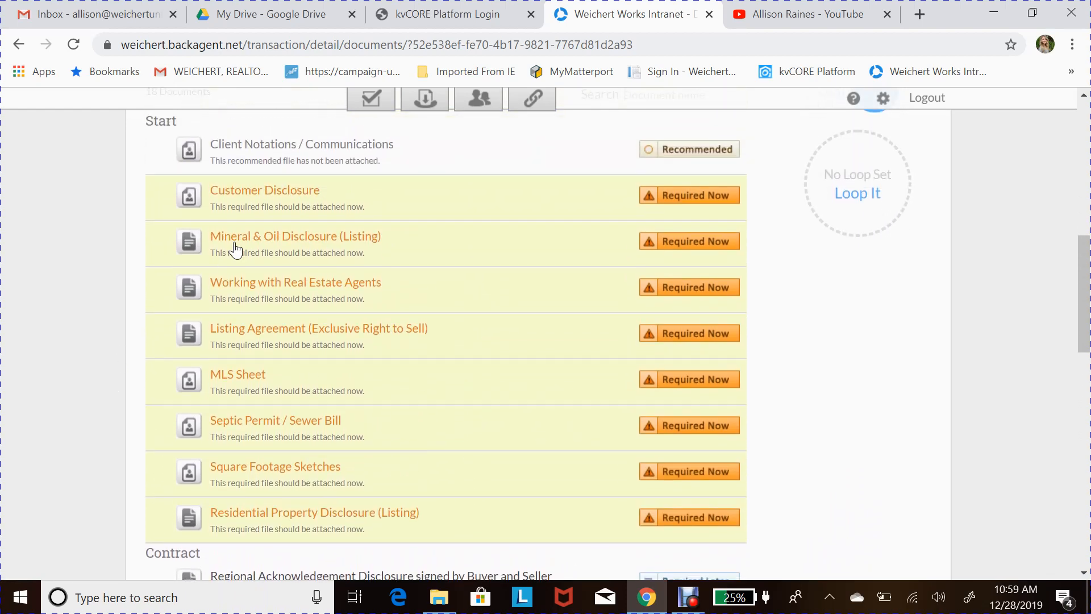
scroll(137, 251, "up", 1)
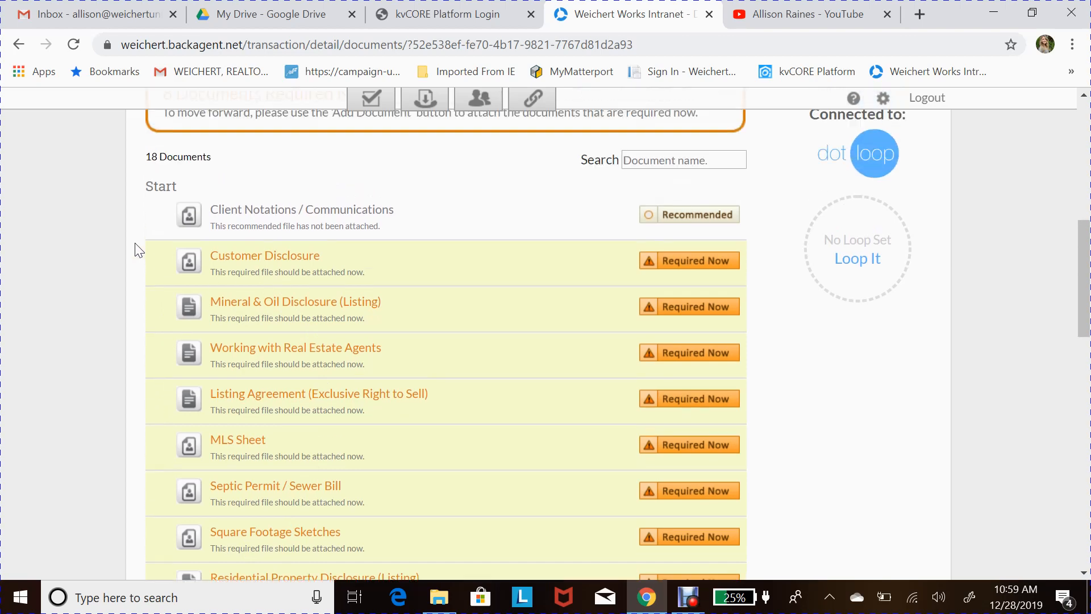
scroll(107, 354, "down", 1)
scroll(487, 156, "up", 2)
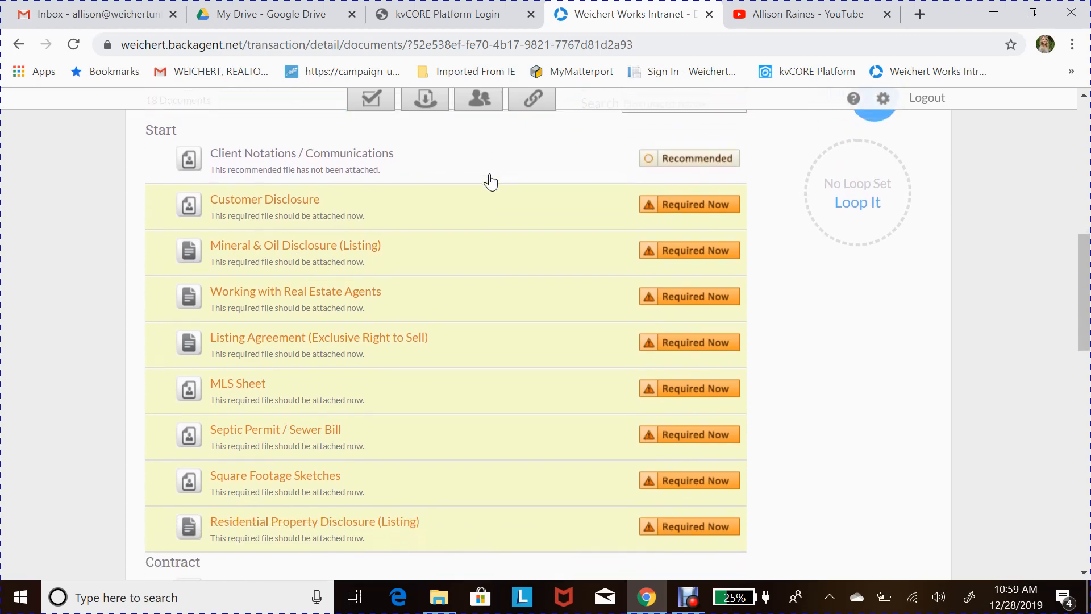
scroll(750, 241, "up", 1)
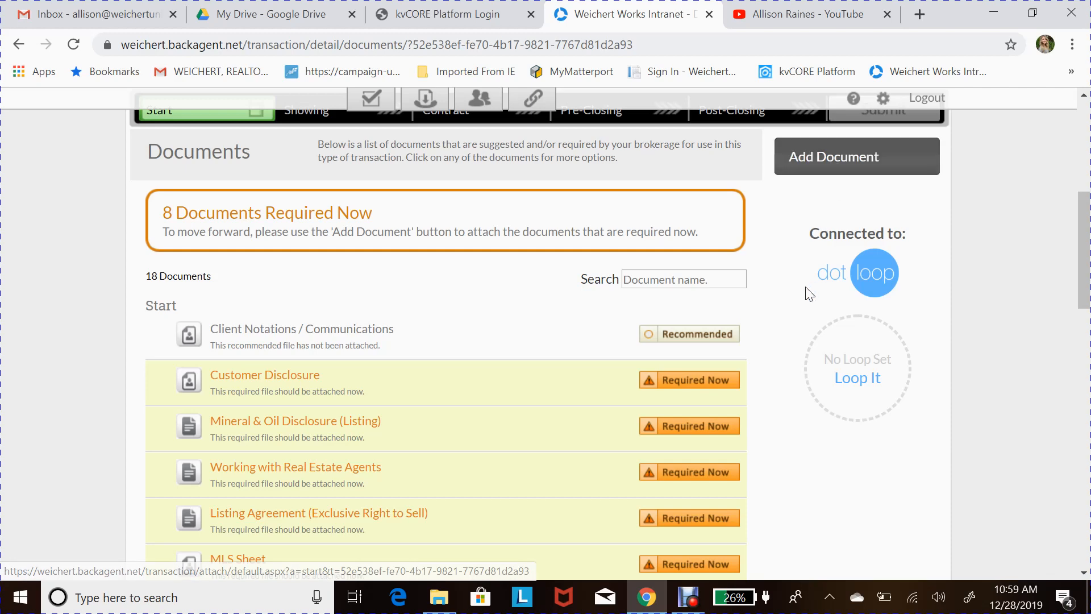
scroll(811, 288, "down", 1)
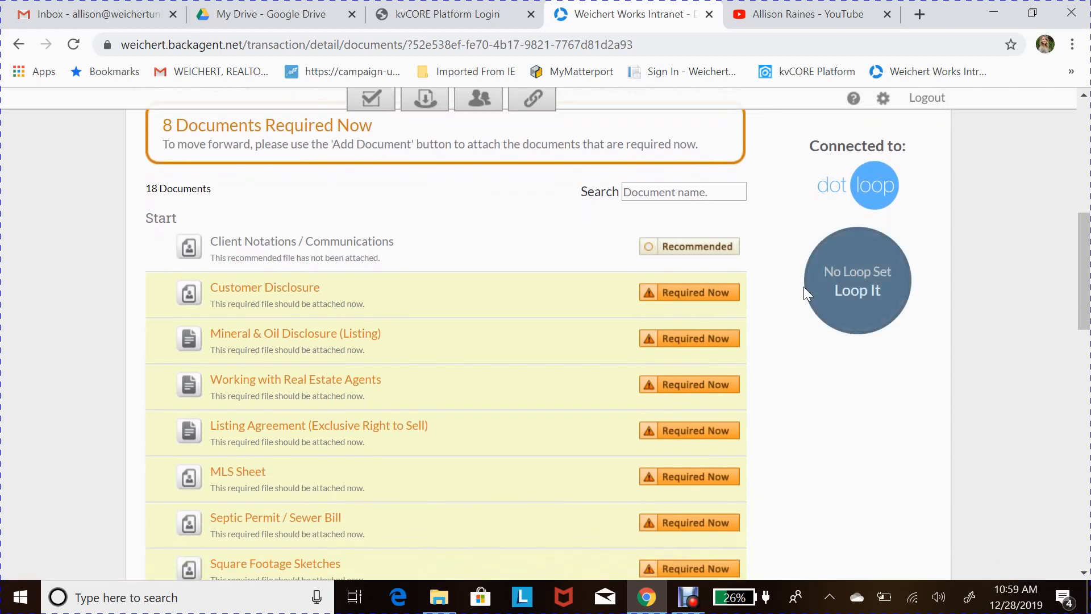
scroll(789, 310, "down", 1)
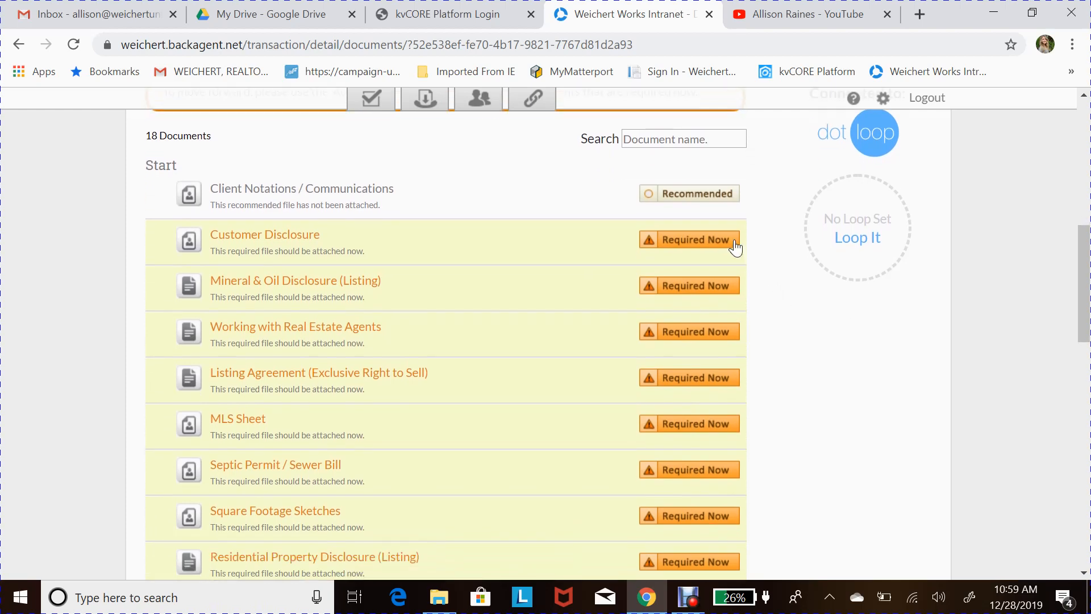
scroll(312, 388, "down", 1)
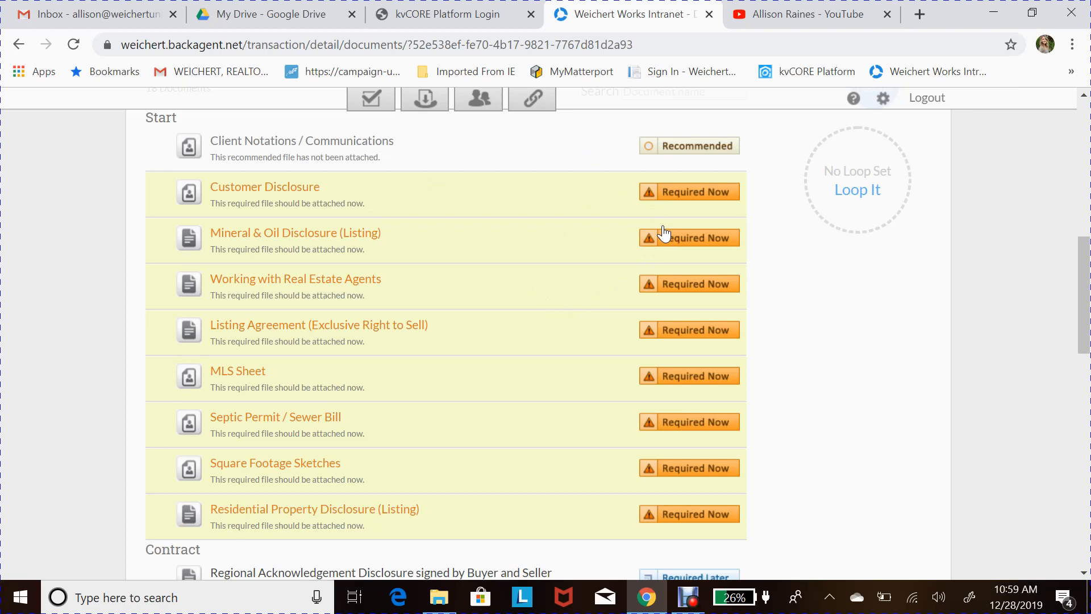
- Choose Attach Document from the Required Now options for Listing Agreement (Exclusive Right to Sell)
left_click(695, 343)
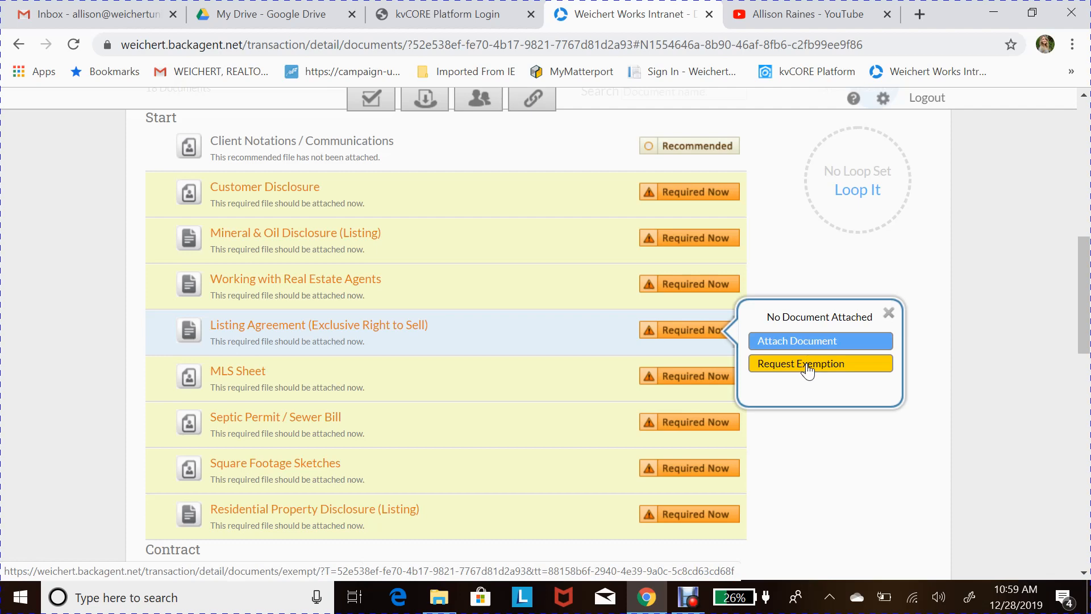
scroll(435, 428, "down", 1)
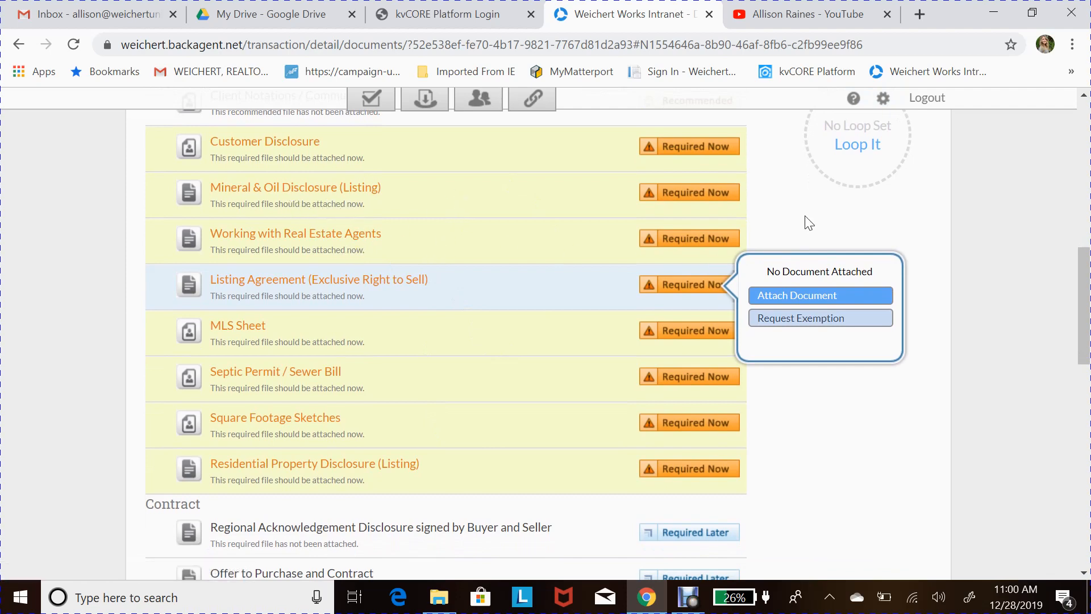
left_click(825, 307)
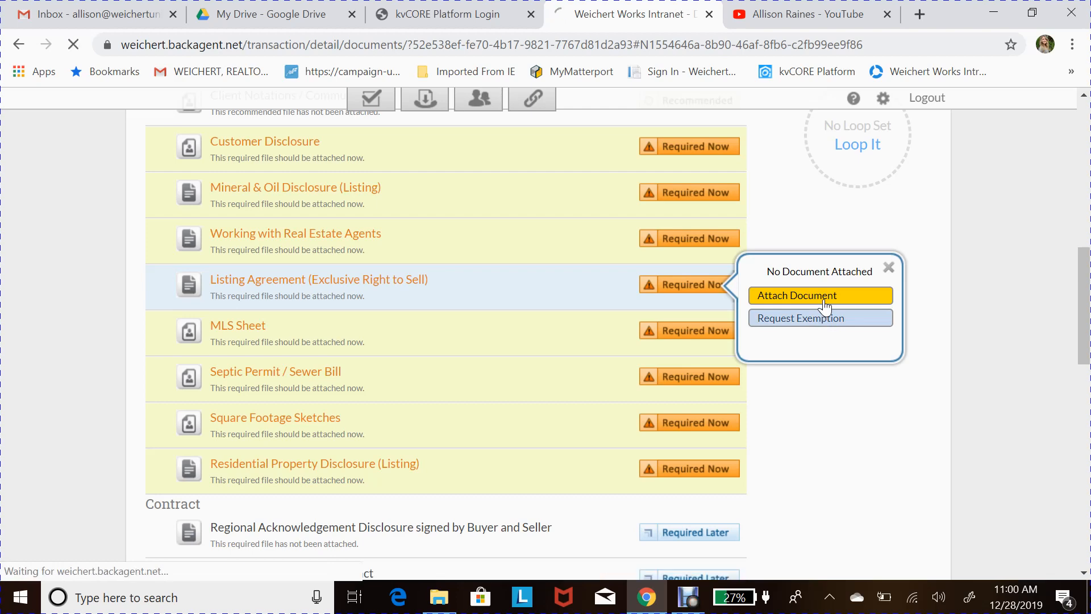
- Scroll the Attach a Document page to view the Upload, Inbox and DotLoop options
scroll(817, 316, "down", 3)
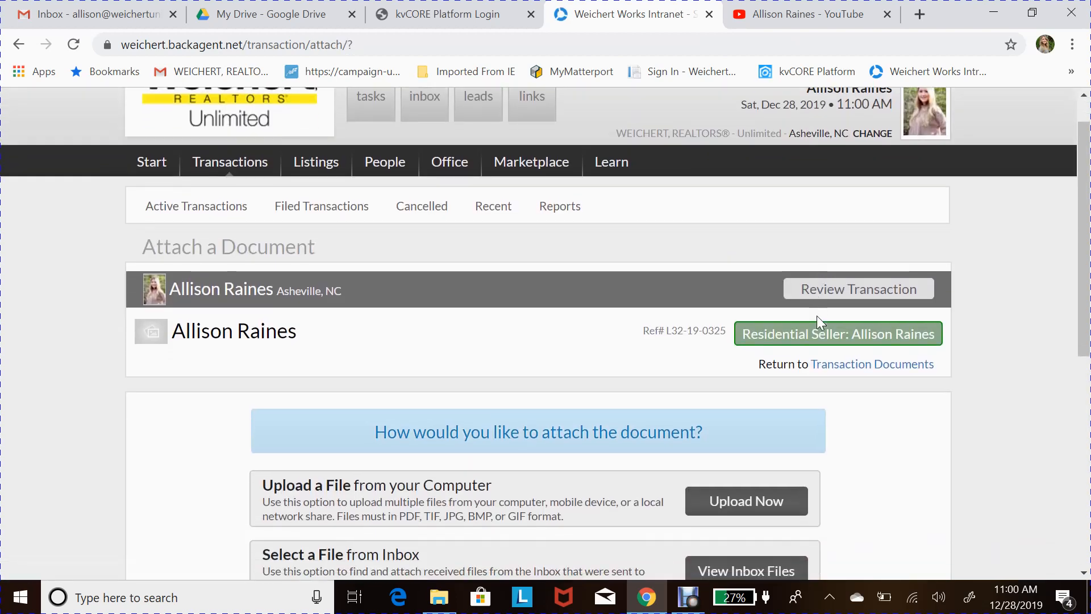
scroll(571, 422, "down", 1)
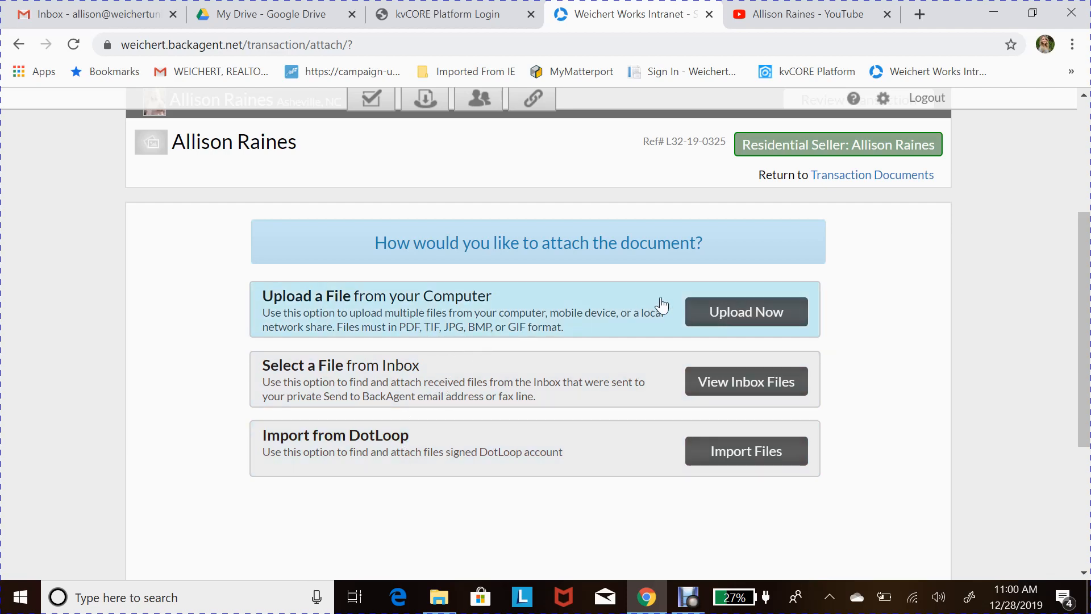
- Upload OTP.pdf from the computer's Desktop > Files folder to the transaction
left_click(787, 313)
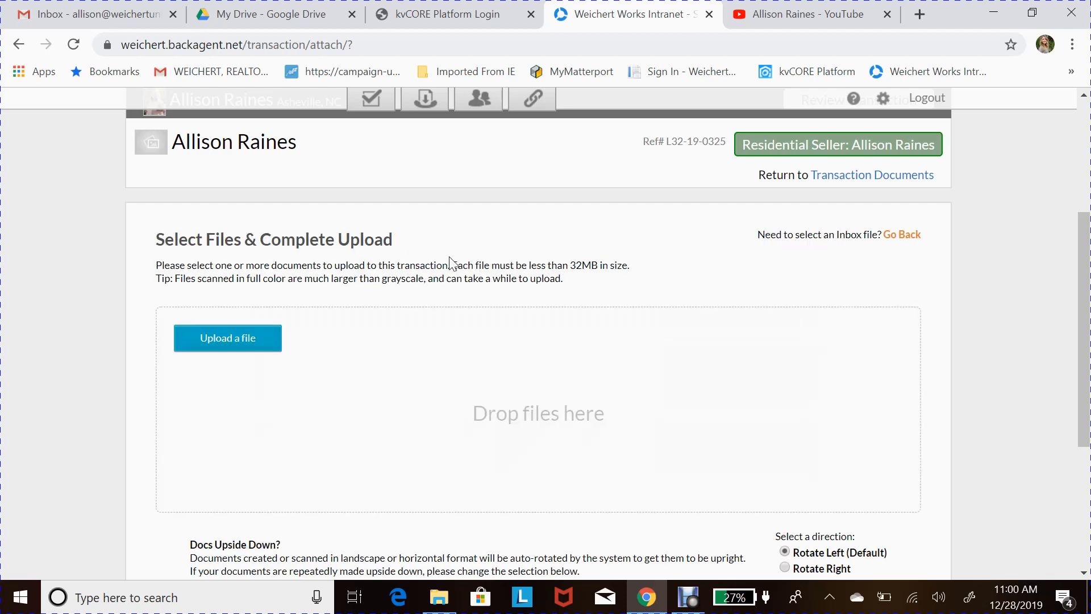
left_click(263, 338)
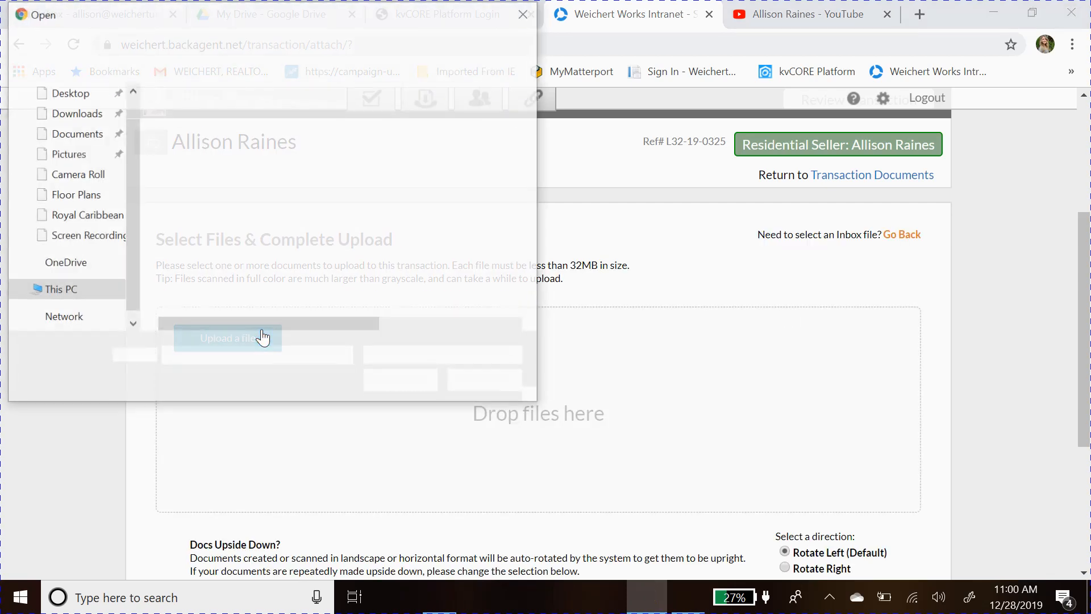
left_click(87, 102)
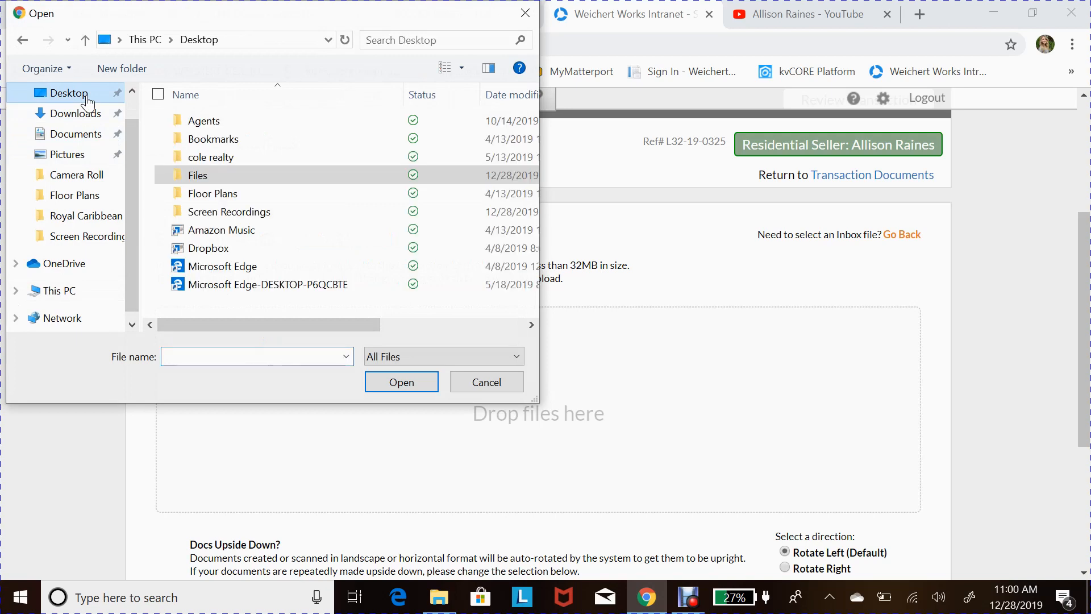
double_click(195, 170)
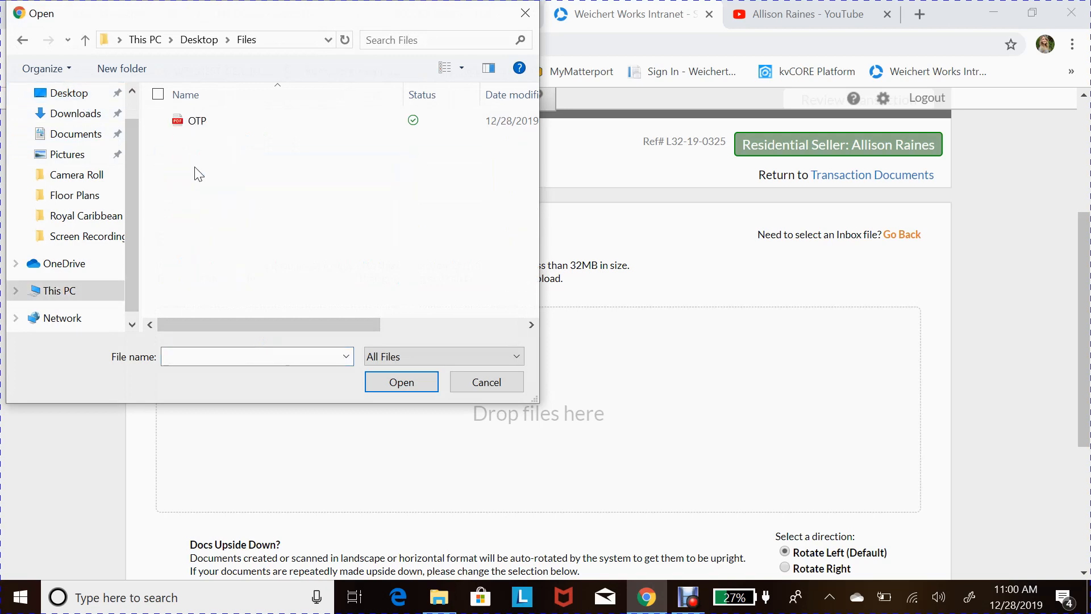
double_click(203, 121)
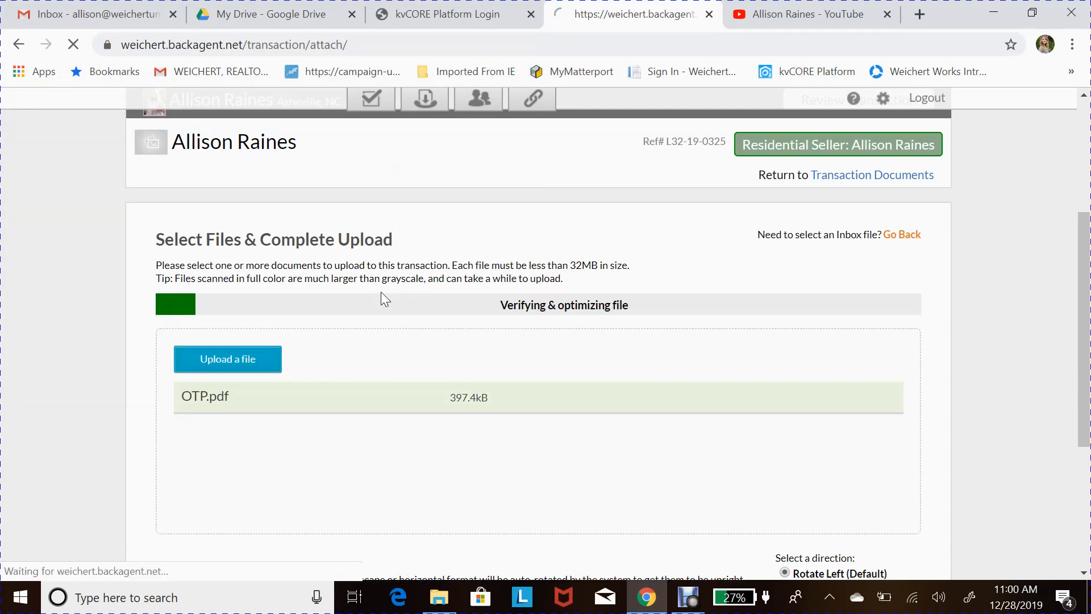
- Scroll through the 13 page thumbnails of the loaded OTP pdf
scroll(383, 356, "down", 2)
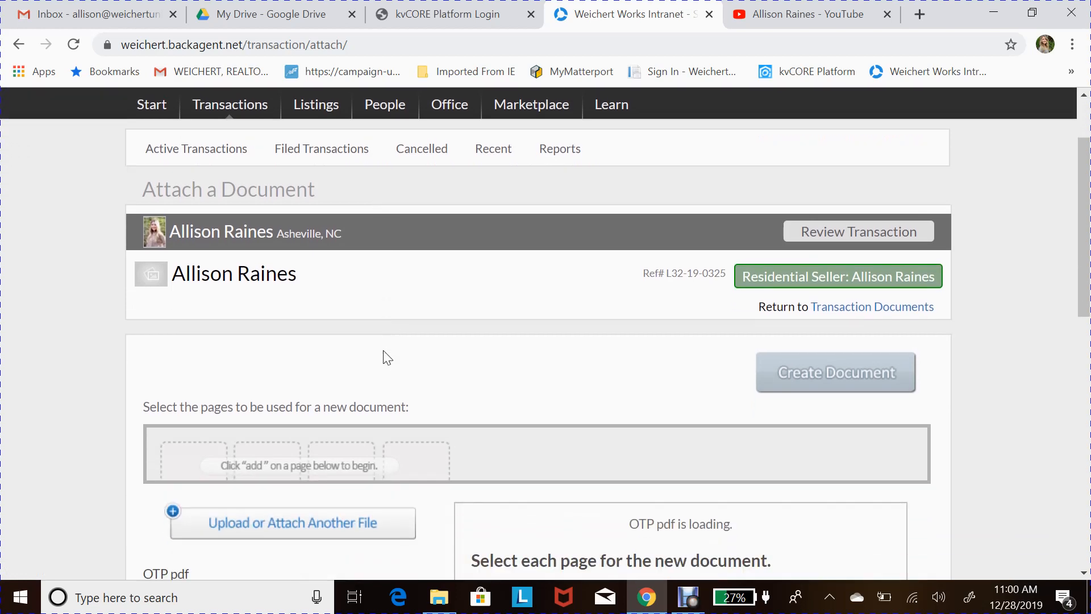
scroll(118, 473, "down", 2)
scroll(121, 522, "down", 2)
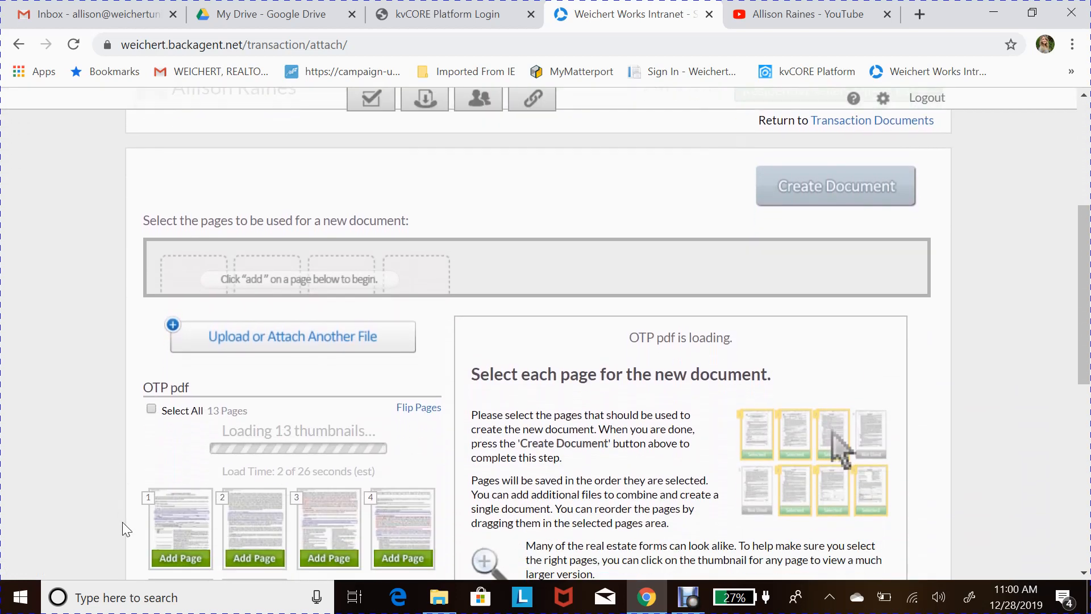
scroll(111, 483, "down", 2)
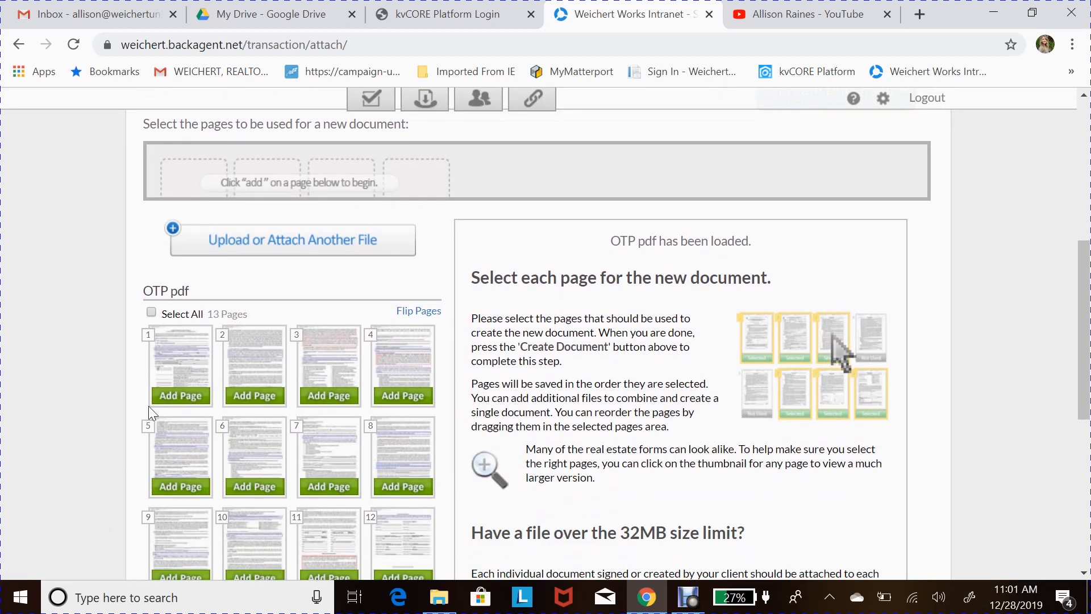
scroll(291, 523, "down", 2)
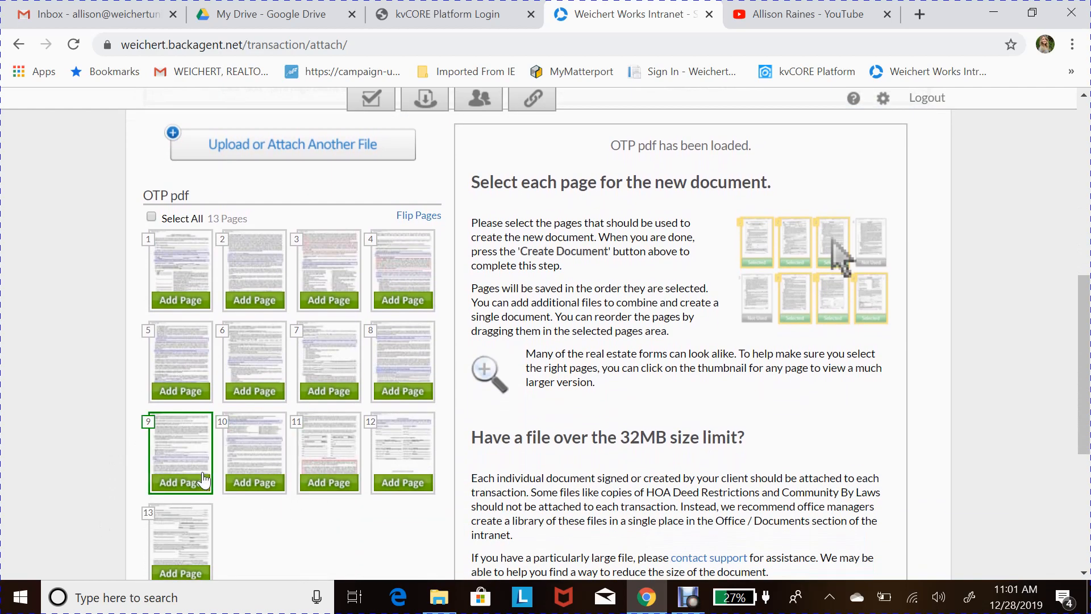
scroll(440, 255, "up", 1)
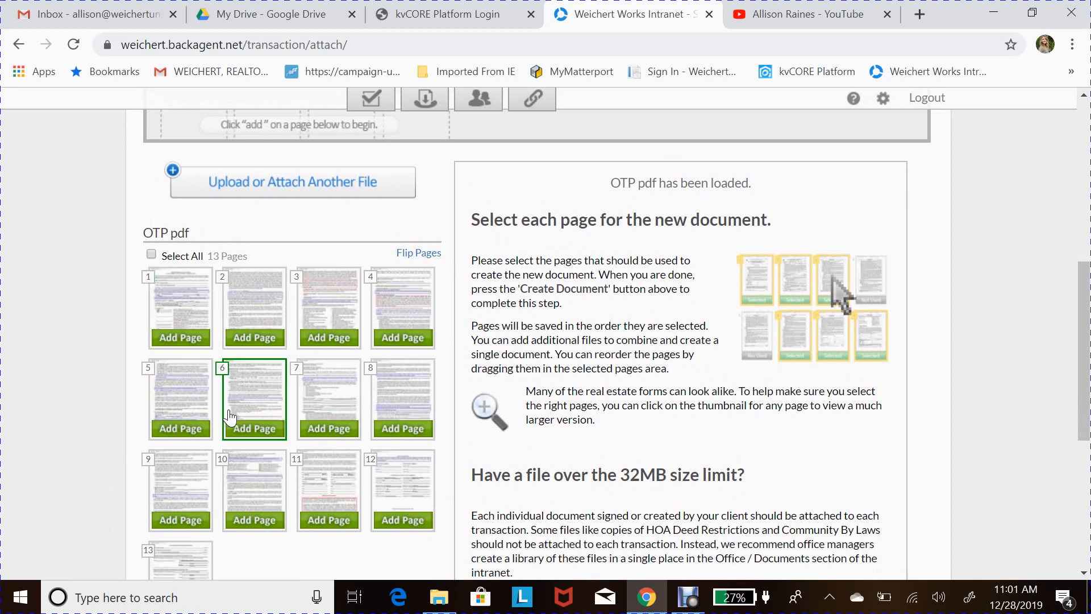
scroll(232, 419, "down", 1)
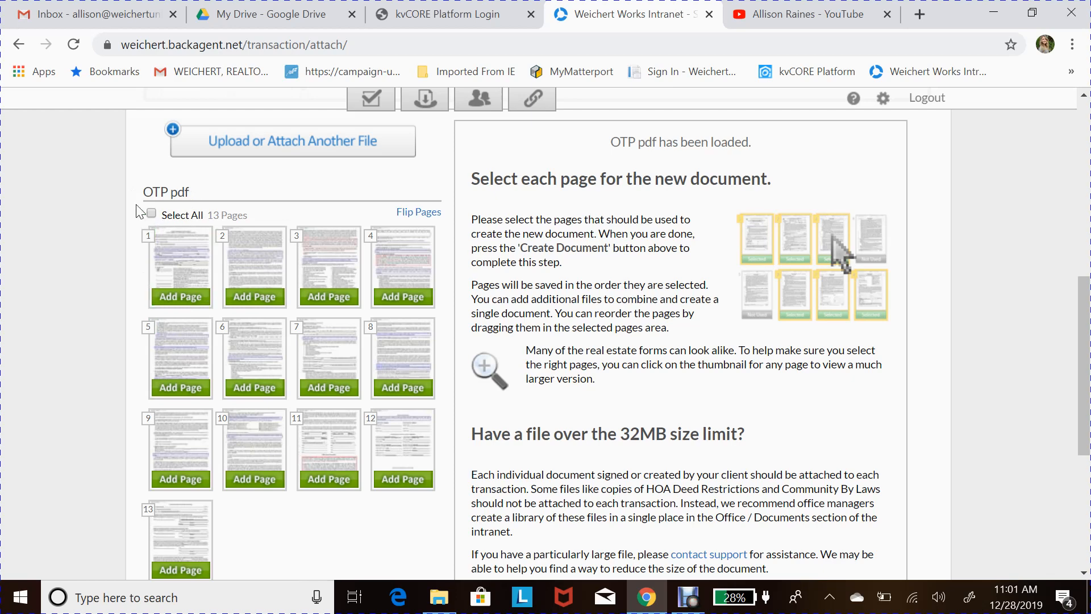
scroll(103, 183, "up", 1)
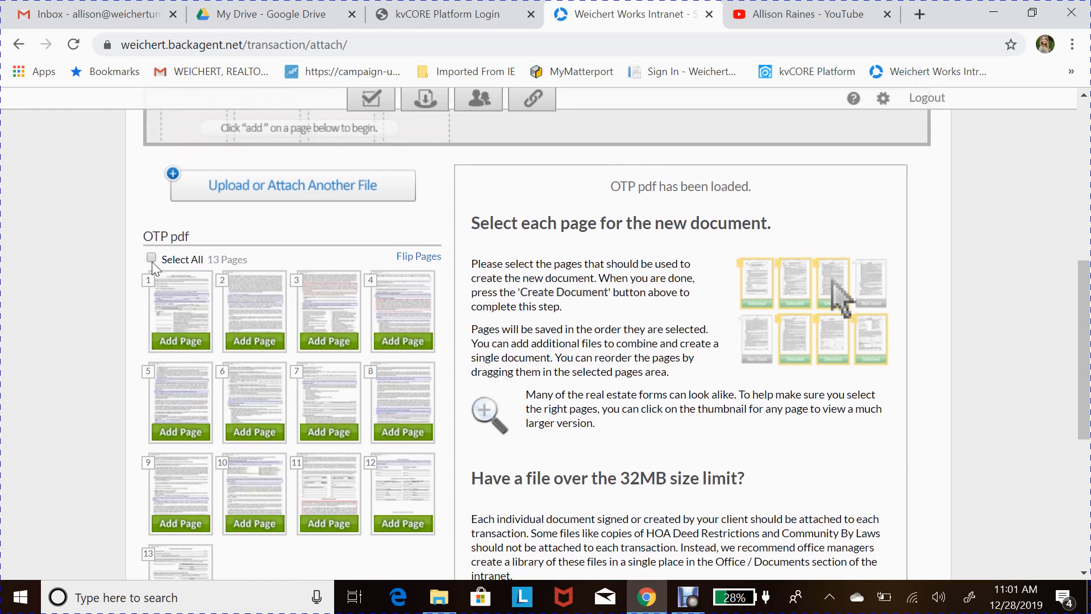
scroll(142, 239, "up", 3)
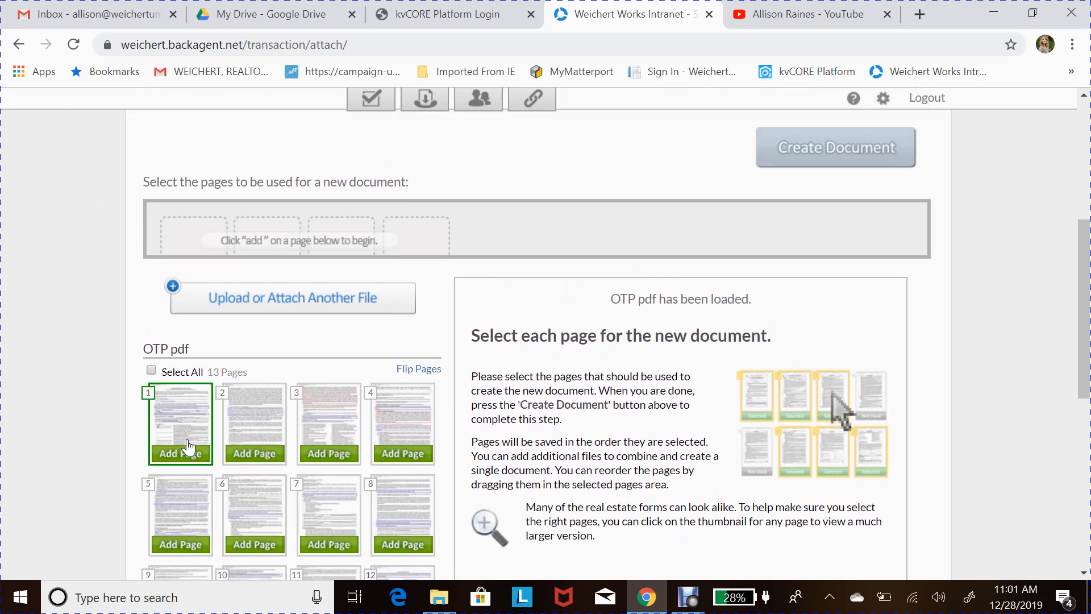
- Add pages 1, 3, 7, 10 and 13 of the OTP pdf to the new document
left_click(181, 453)
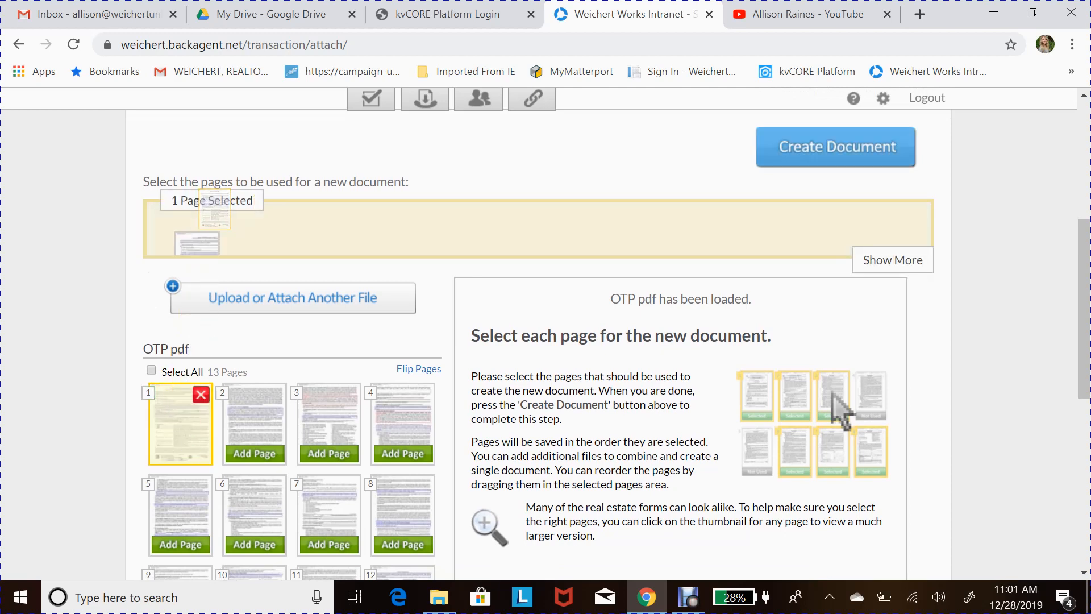
scroll(243, 428, "down", 1)
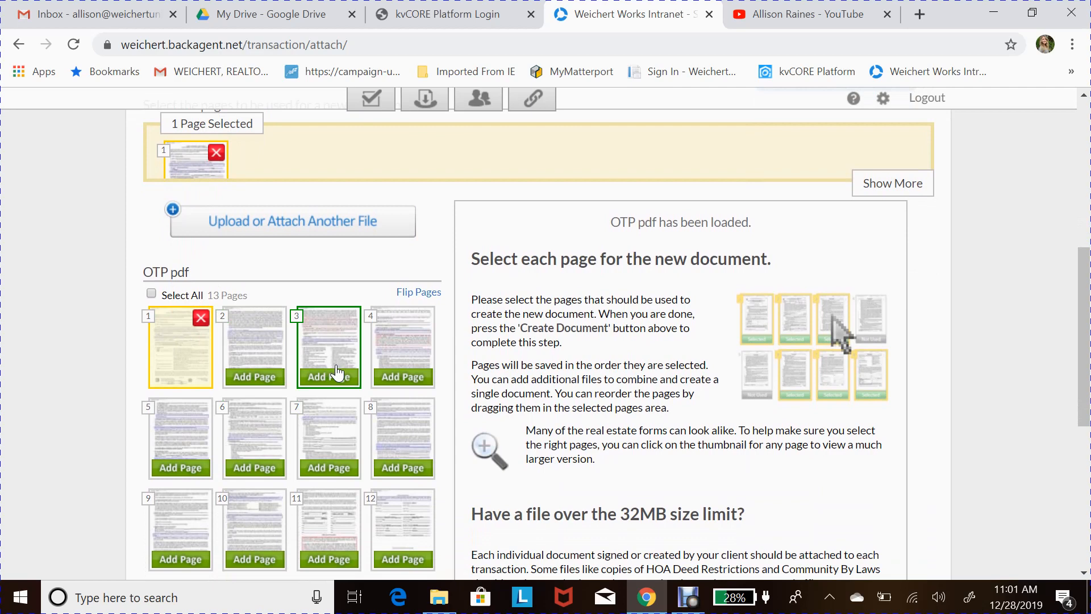
mouse_move(337, 374)
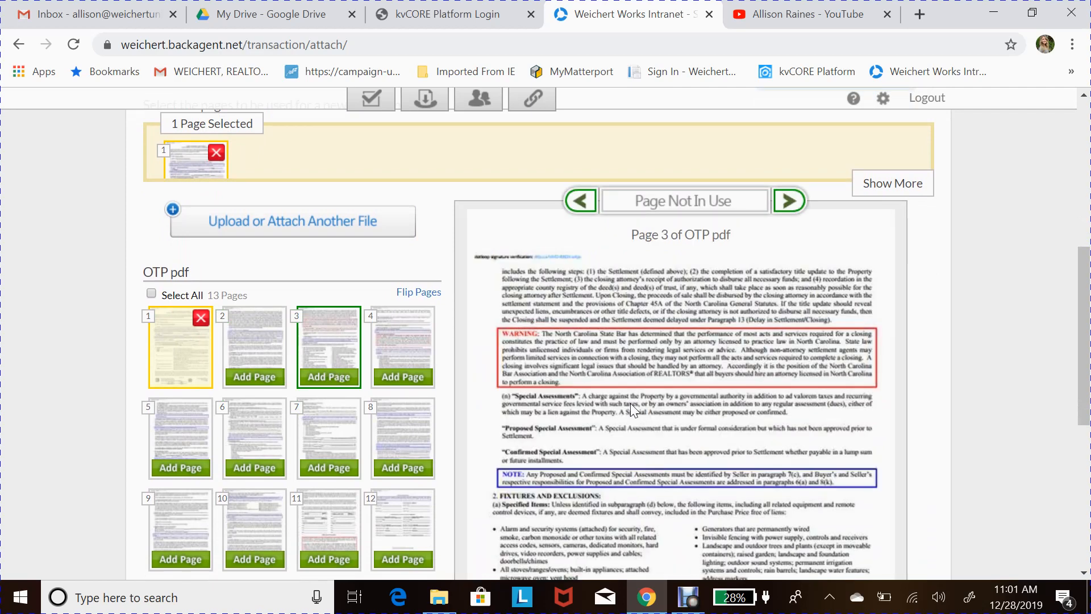
scroll(653, 434, "down", 5)
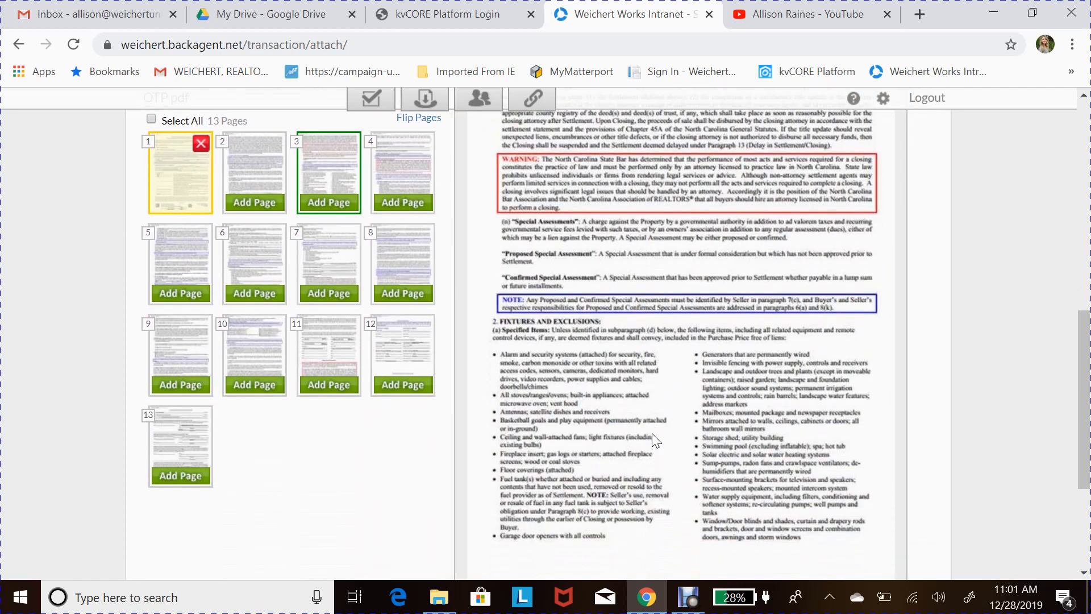
scroll(443, 420, "up", 3)
left_click(335, 298)
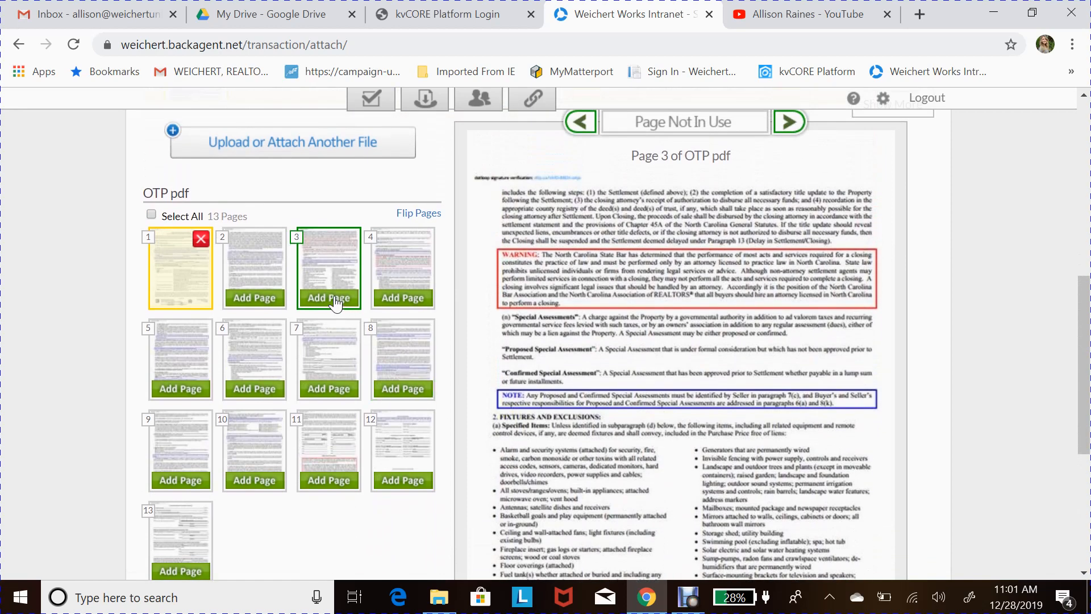
scroll(321, 364, "down", 1)
left_click(321, 344)
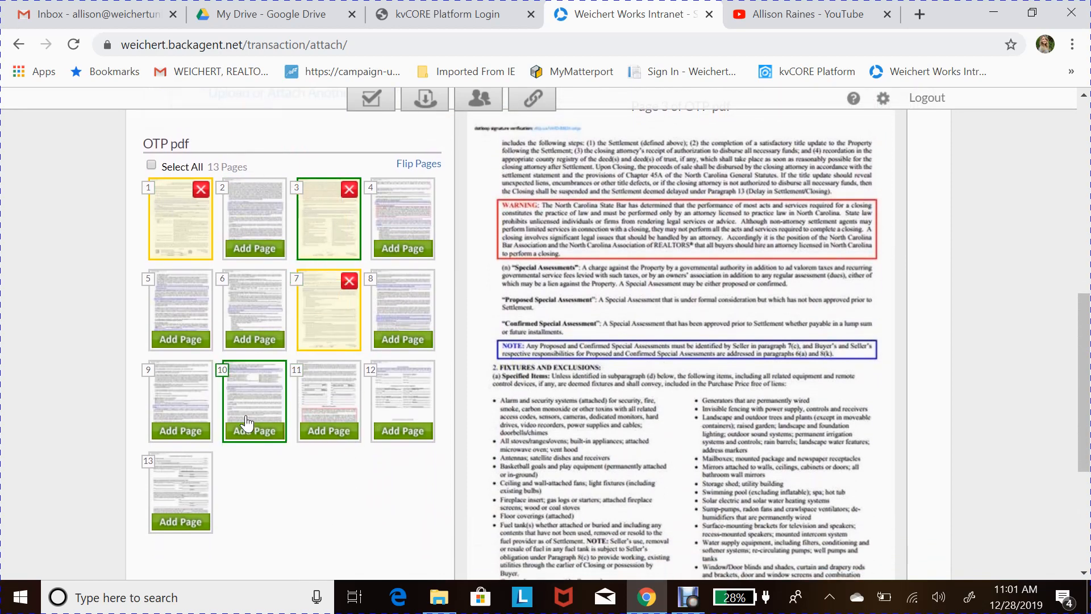
left_click(255, 435)
left_click(193, 522)
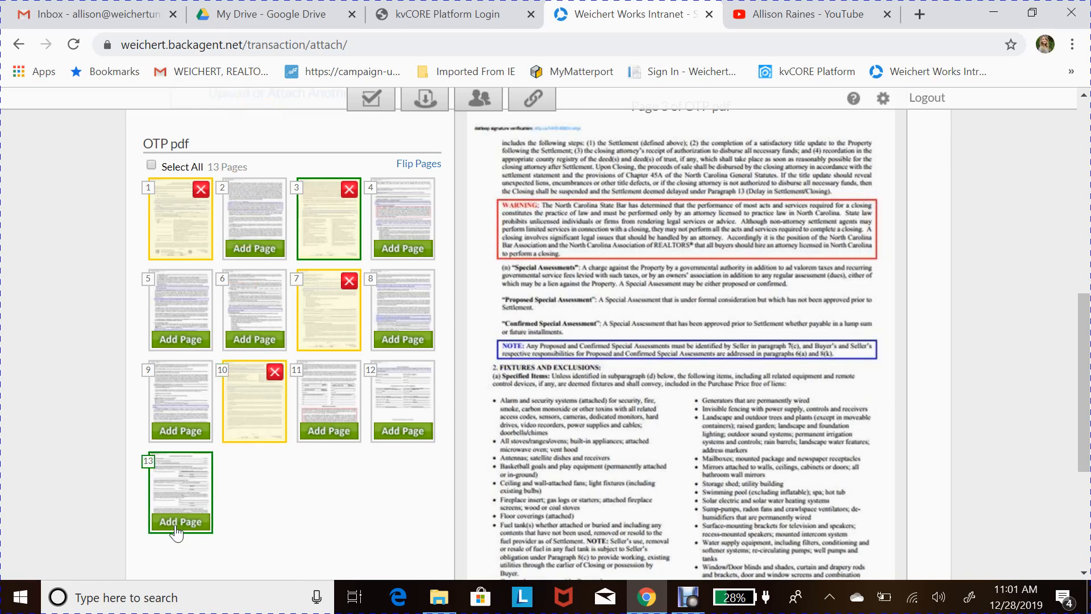
scroll(149, 489, "up", 4)
scroll(98, 288, "up", 1)
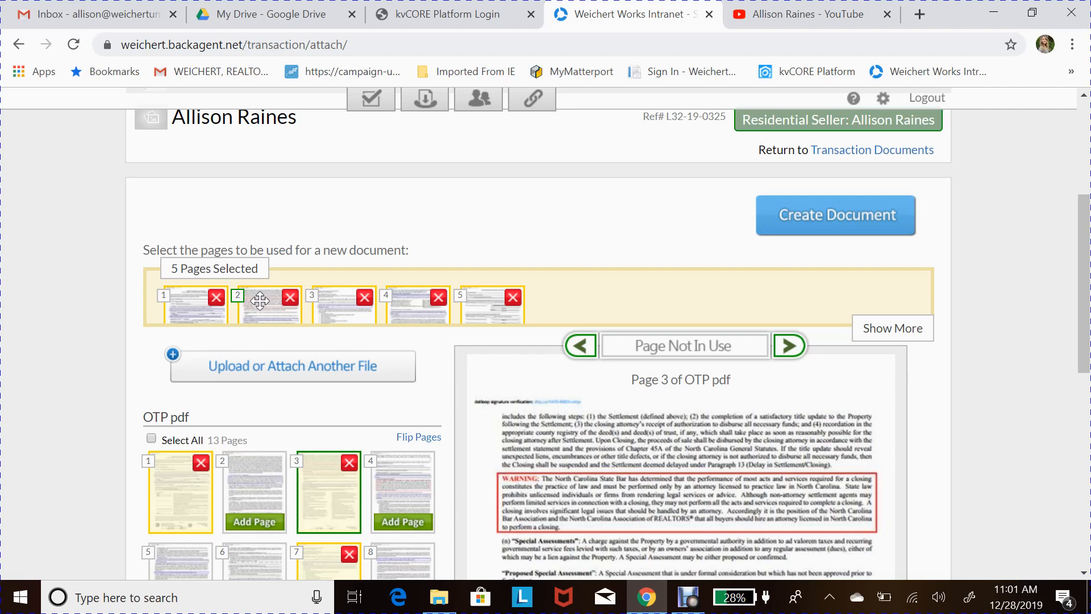
- Reorder the selected pages, removing the second page and re-adding page 7
left_click_drag(259, 302, 167, 302)
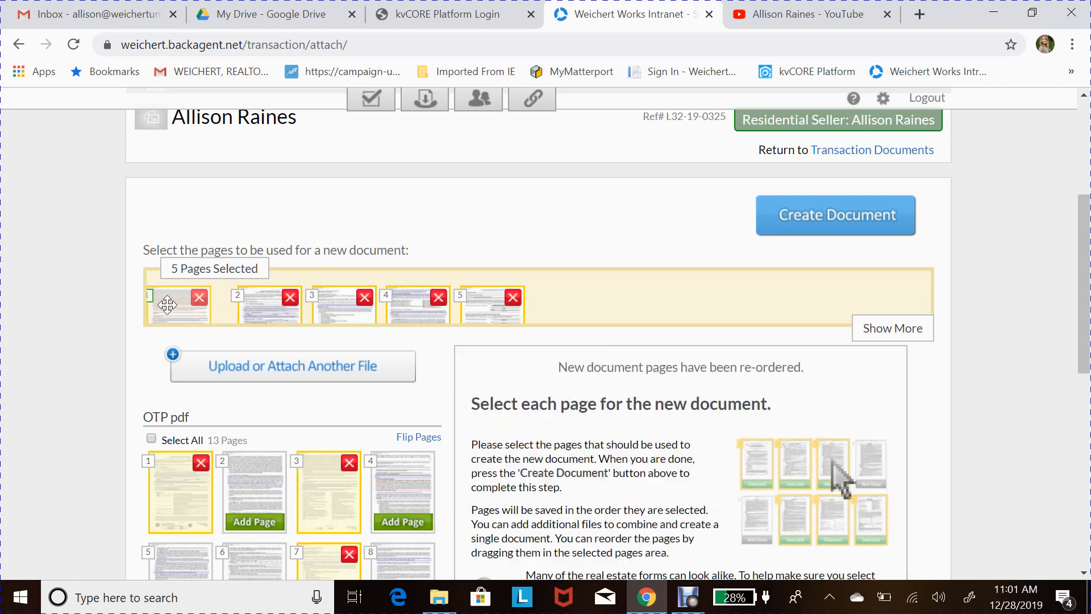
left_click_drag(349, 306, 256, 309)
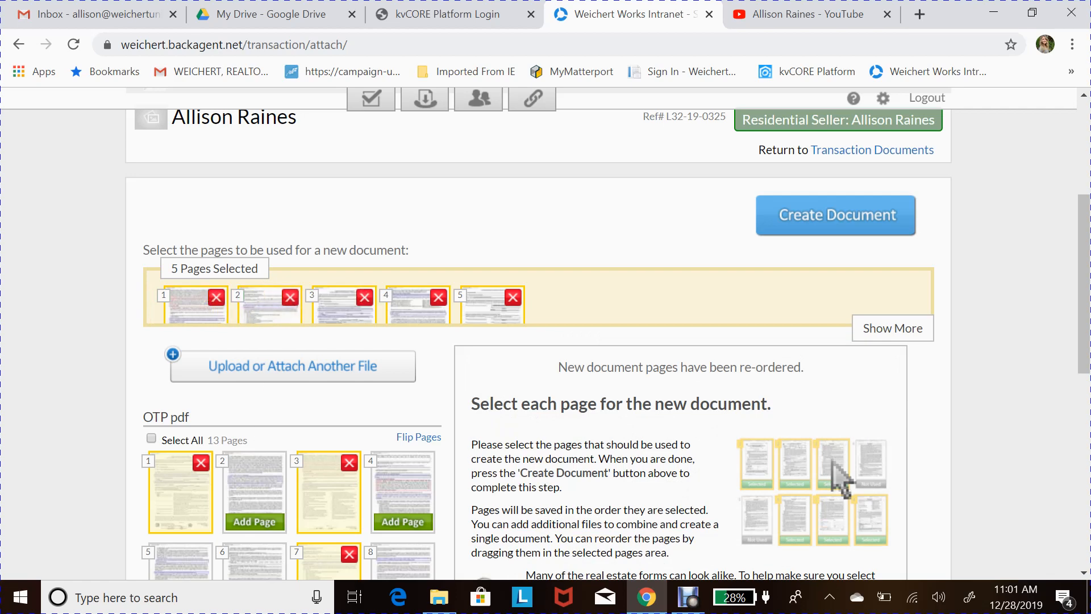
left_click(291, 300)
scroll(324, 506, "down", 2)
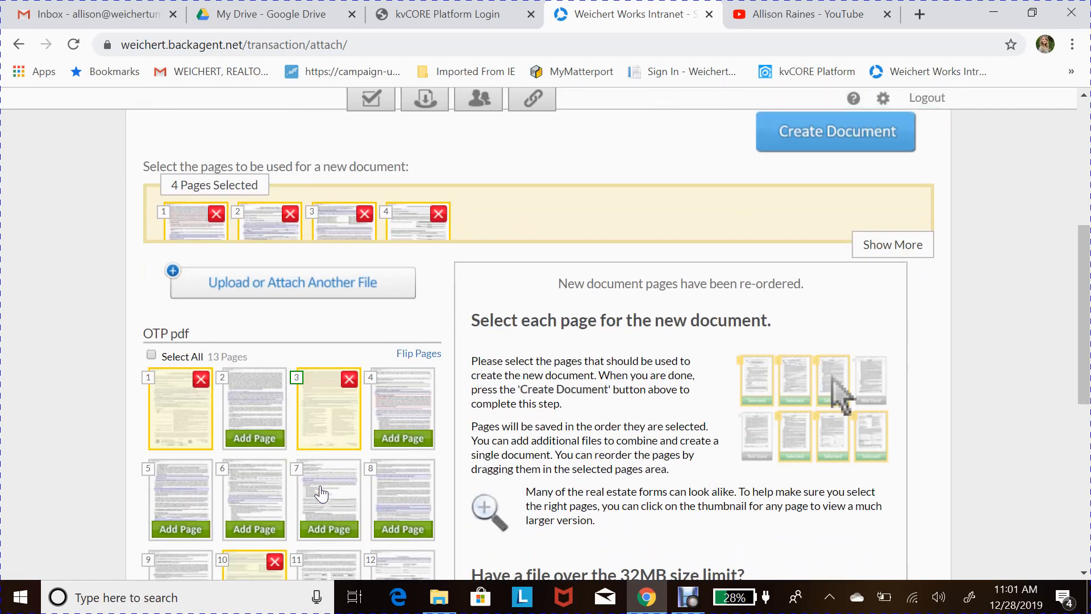
left_click(335, 527)
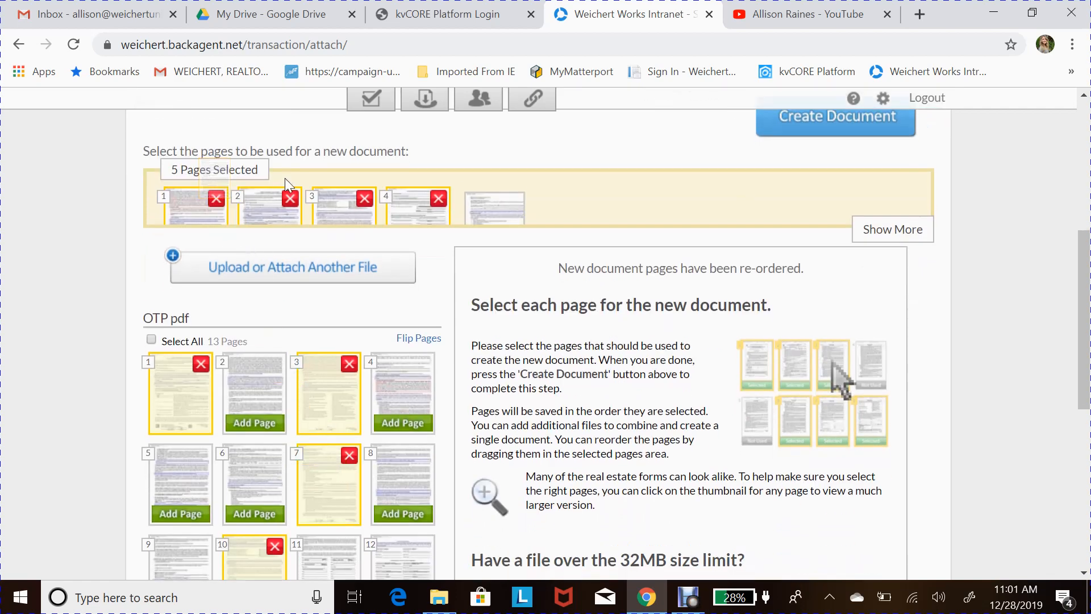
- Preview page 2 of the selection, then create the five-page document
left_click(259, 206)
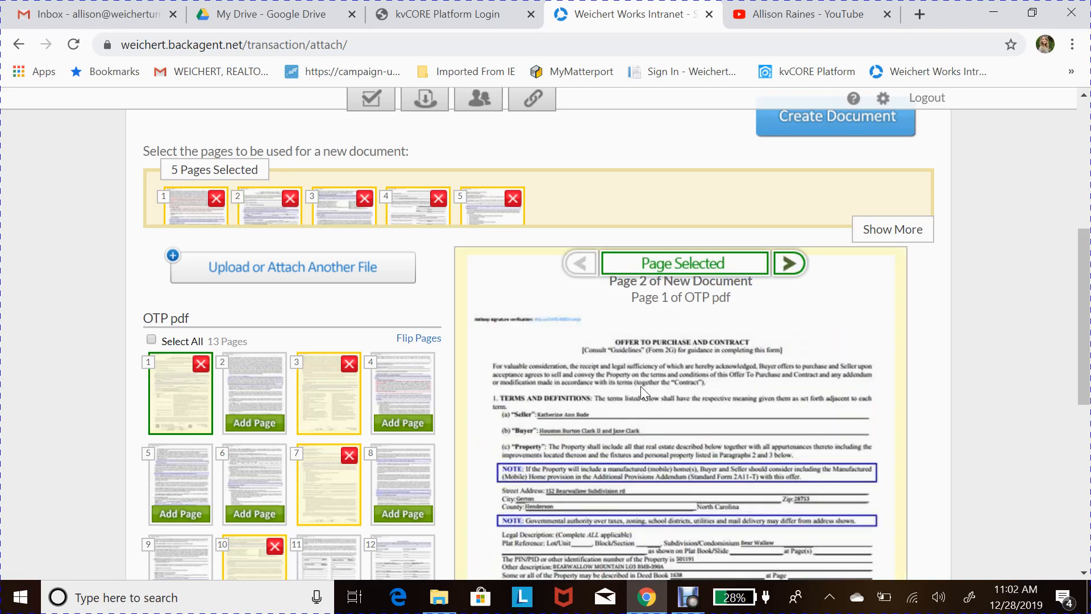
scroll(653, 403, "down", 4)
scroll(653, 403, "up", 7)
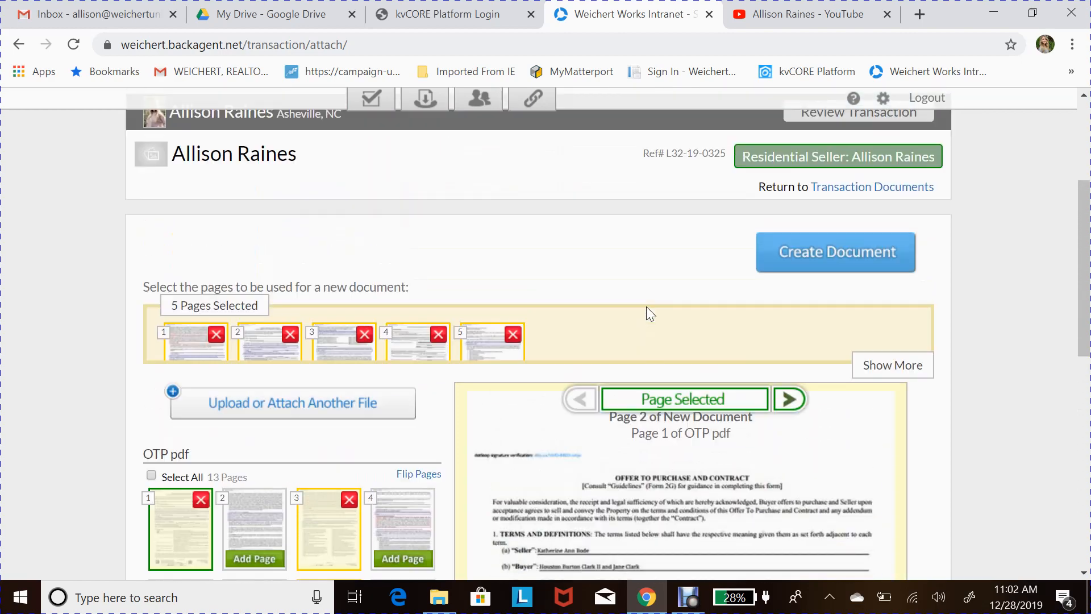
left_click(897, 260)
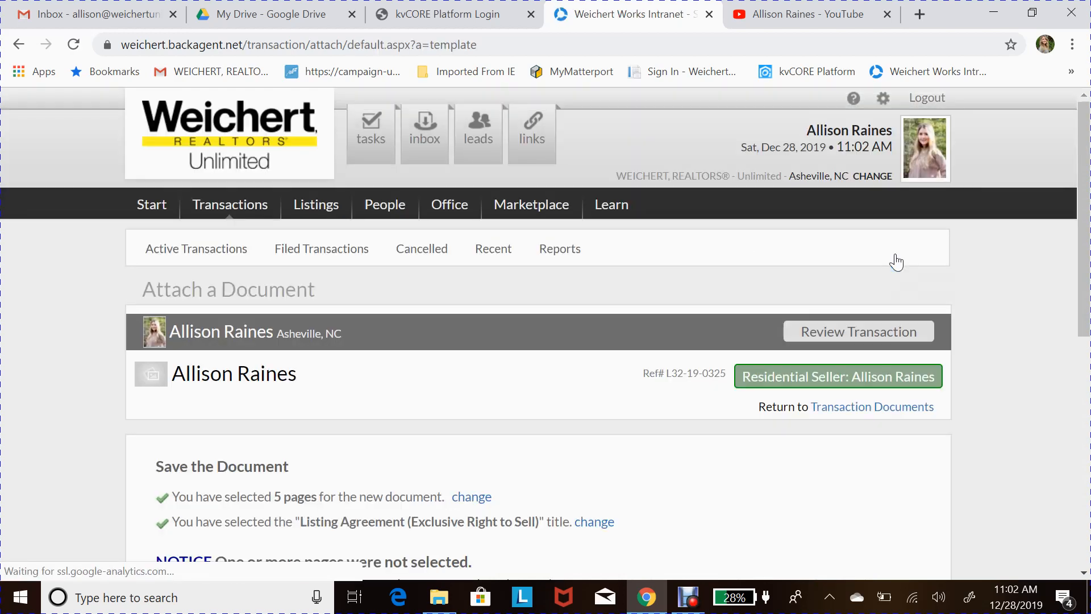
scroll(728, 357, "down", 1)
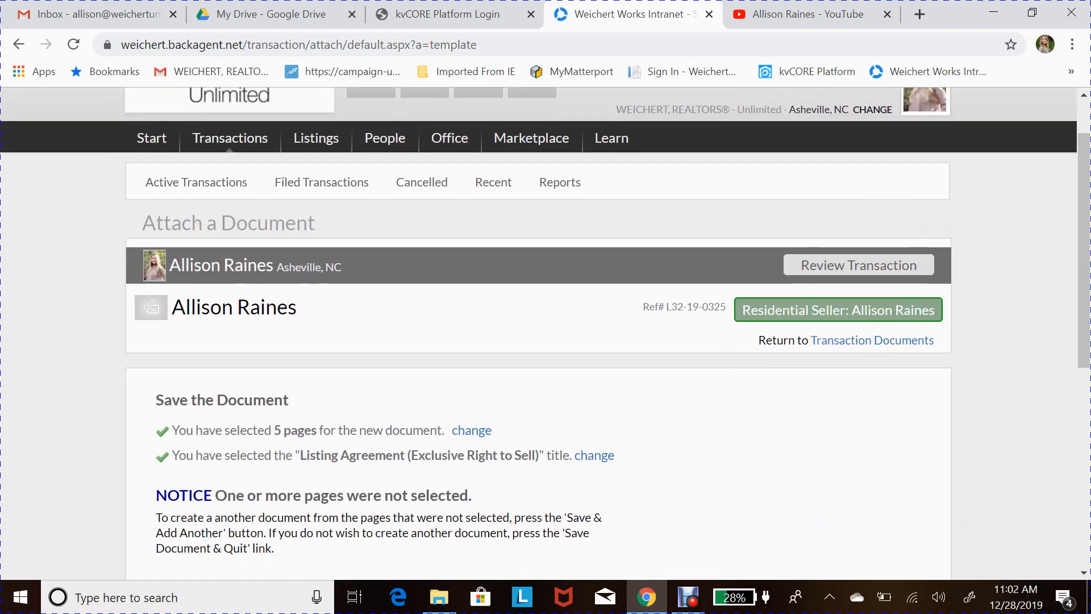
scroll(728, 357, "down", 1)
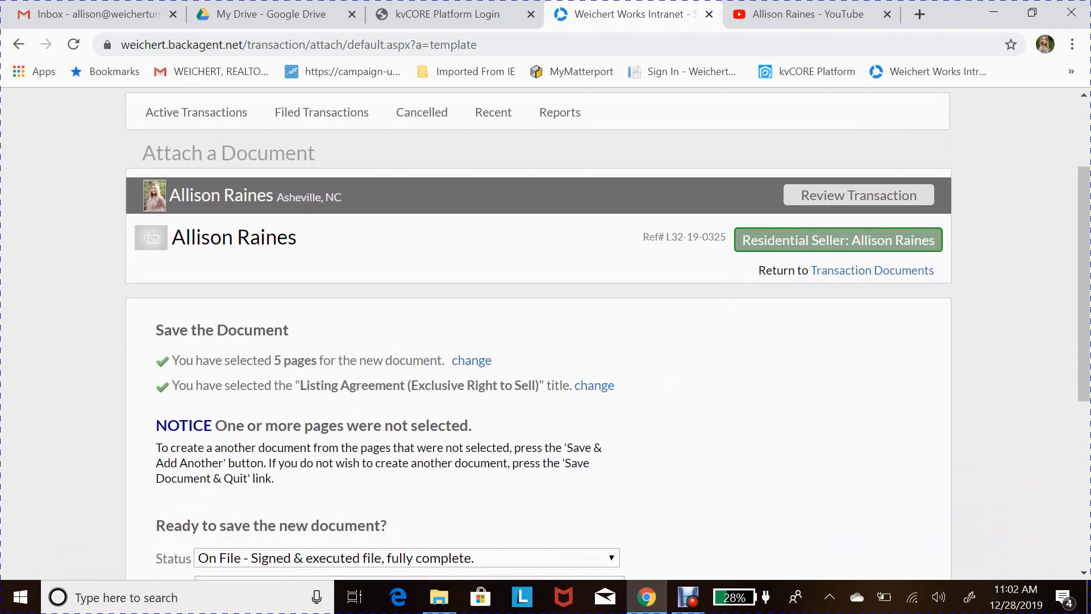
scroll(340, 392, "down", 1)
scroll(340, 392, "down", 1)
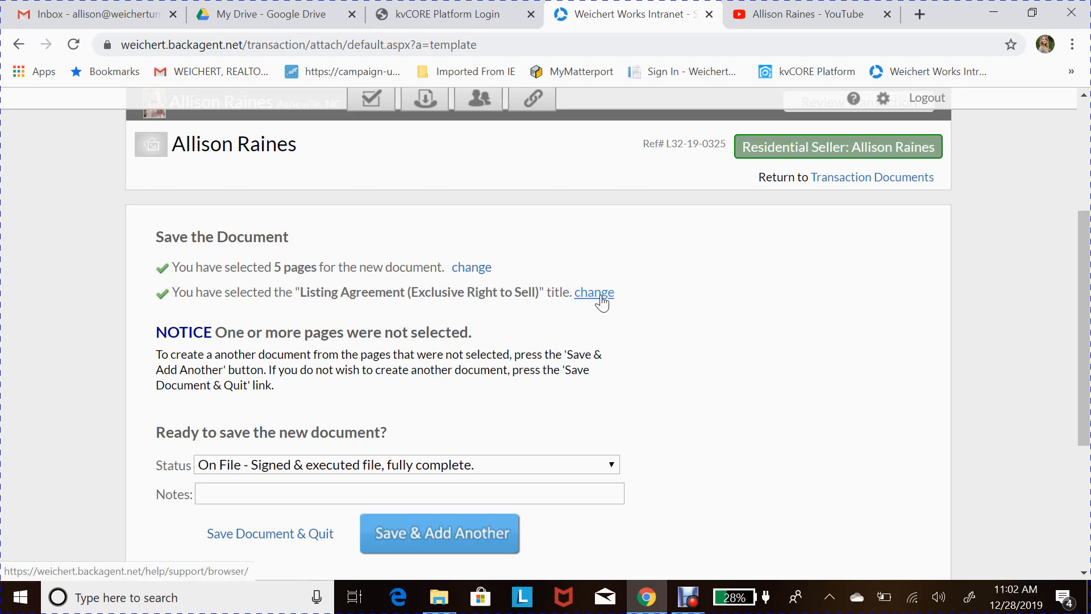
scroll(431, 407, "down", 1)
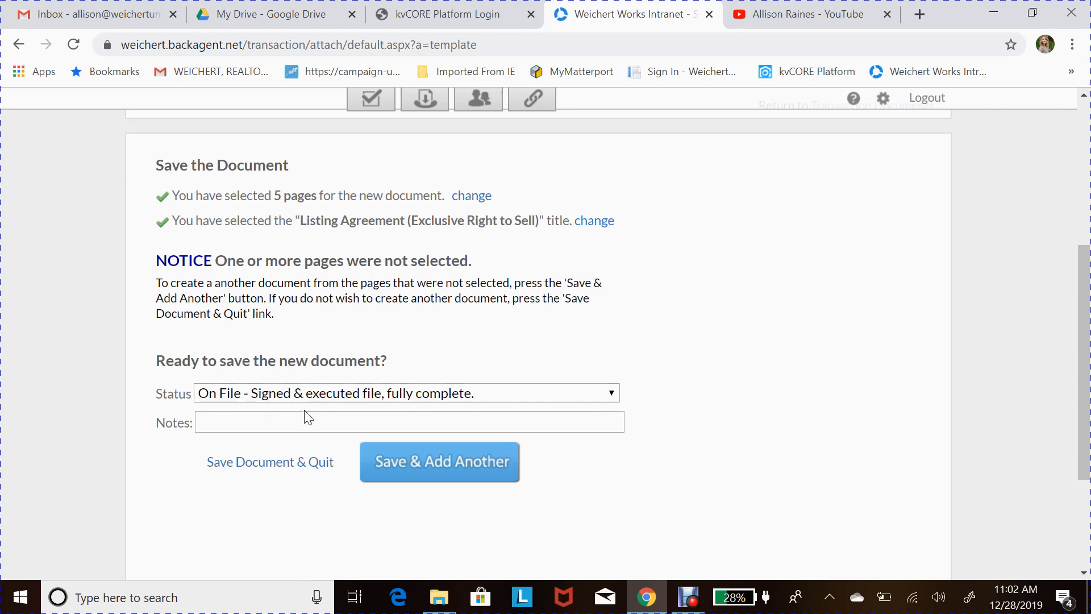
left_click(409, 422)
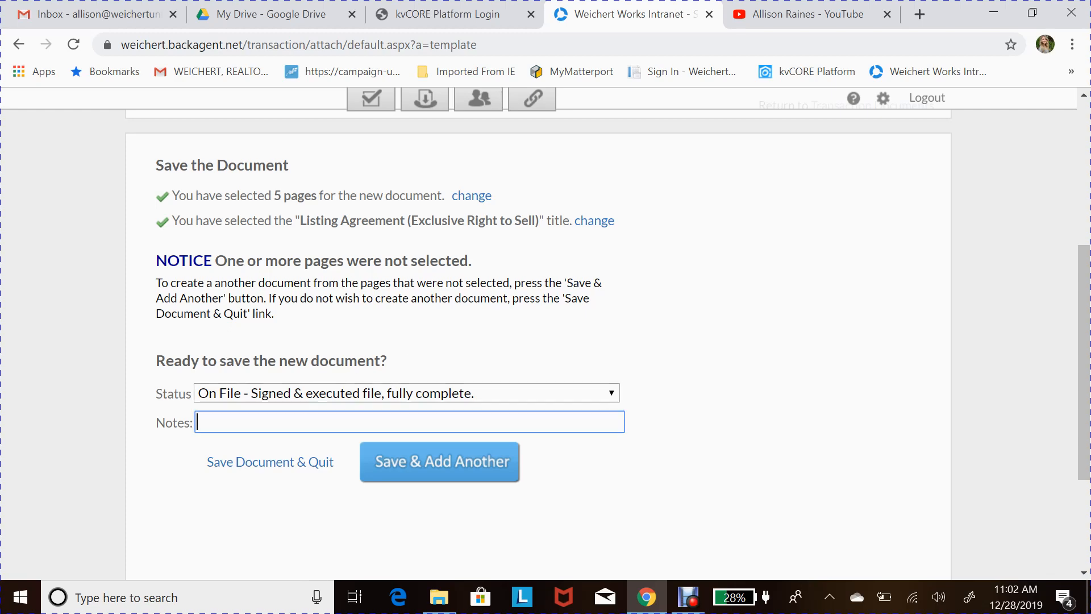
scroll(584, 232, "up", 2)
scroll(500, 390, "down", 3)
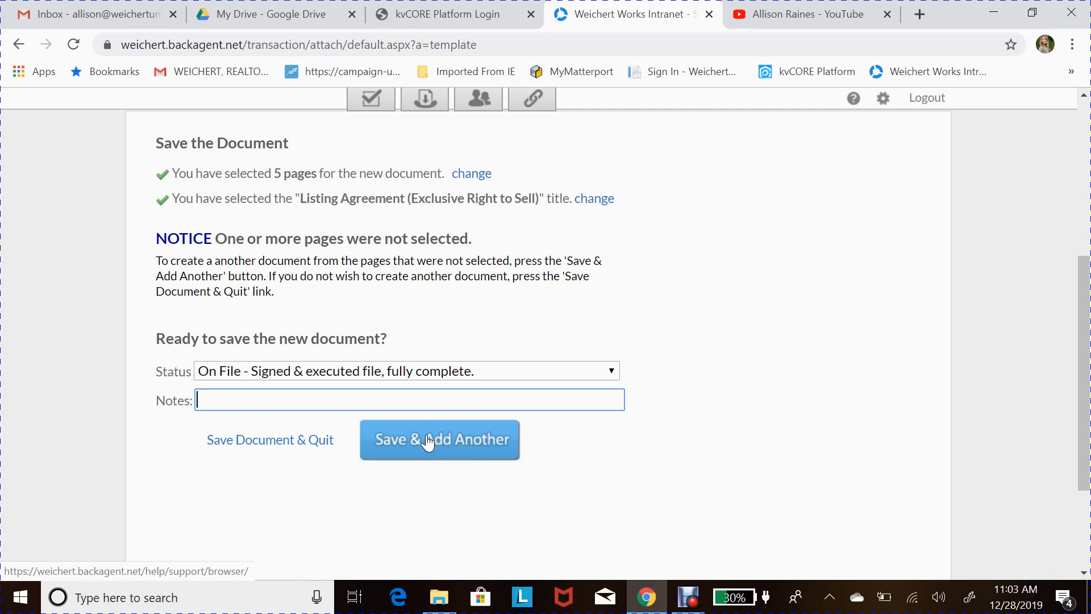
left_click(302, 452)
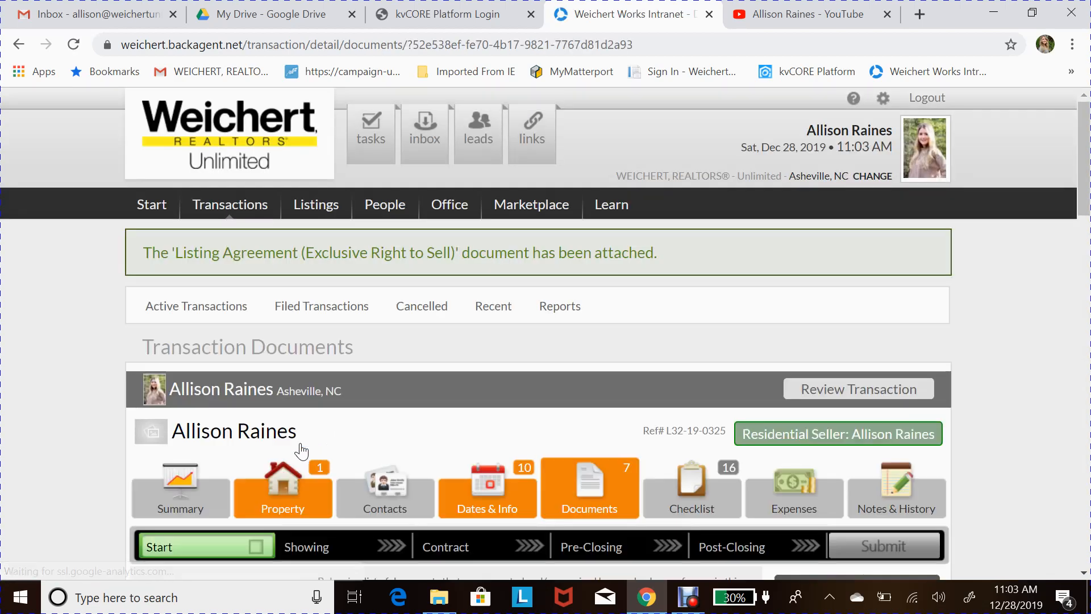
scroll(461, 546, "down", 6)
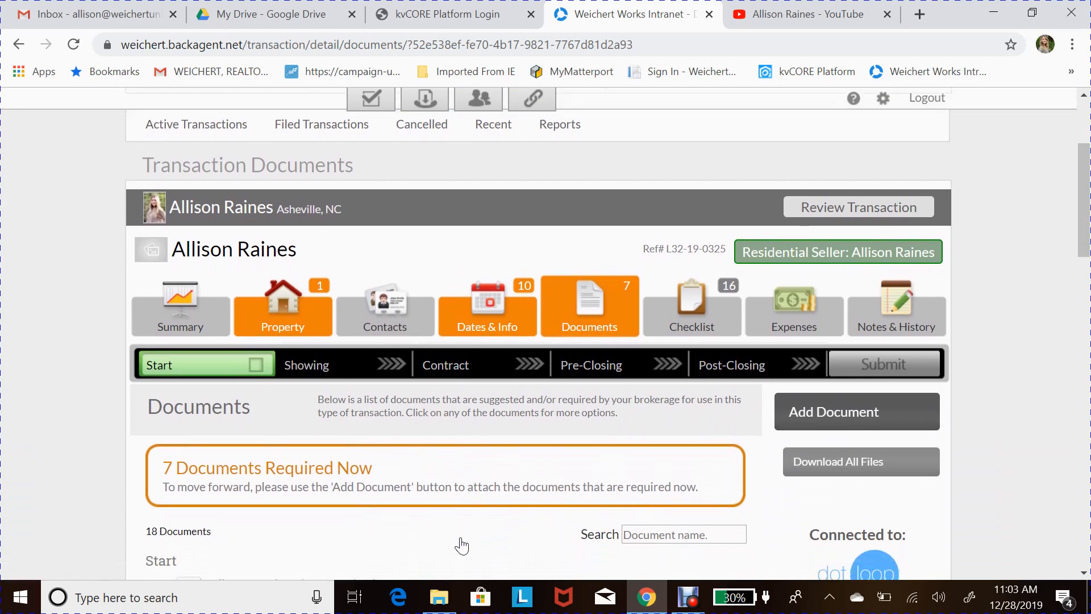
scroll(461, 545, "down", 2)
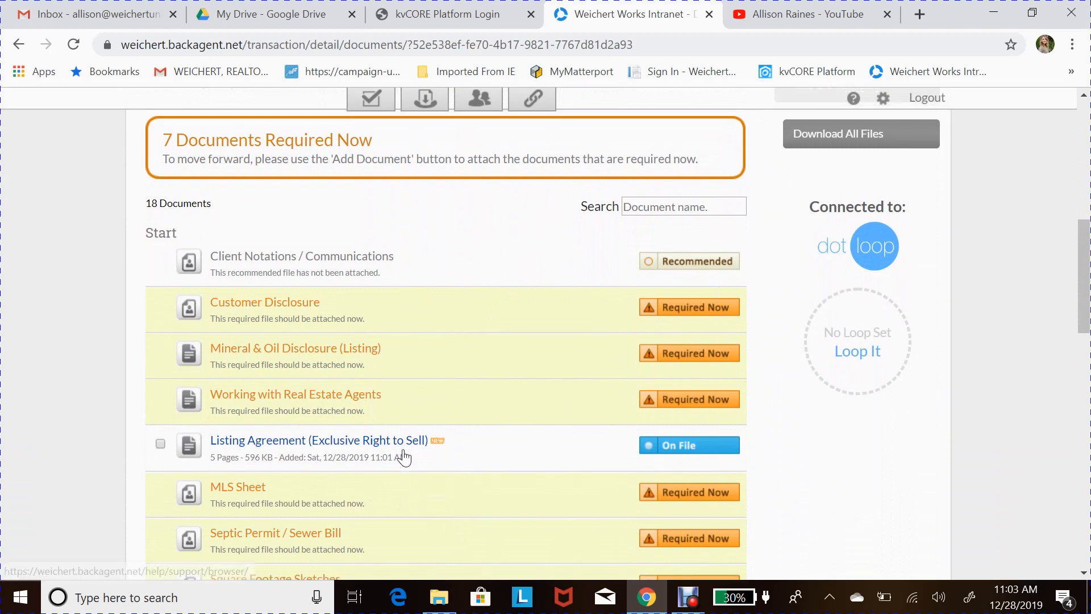
scroll(404, 457, "down", 2)
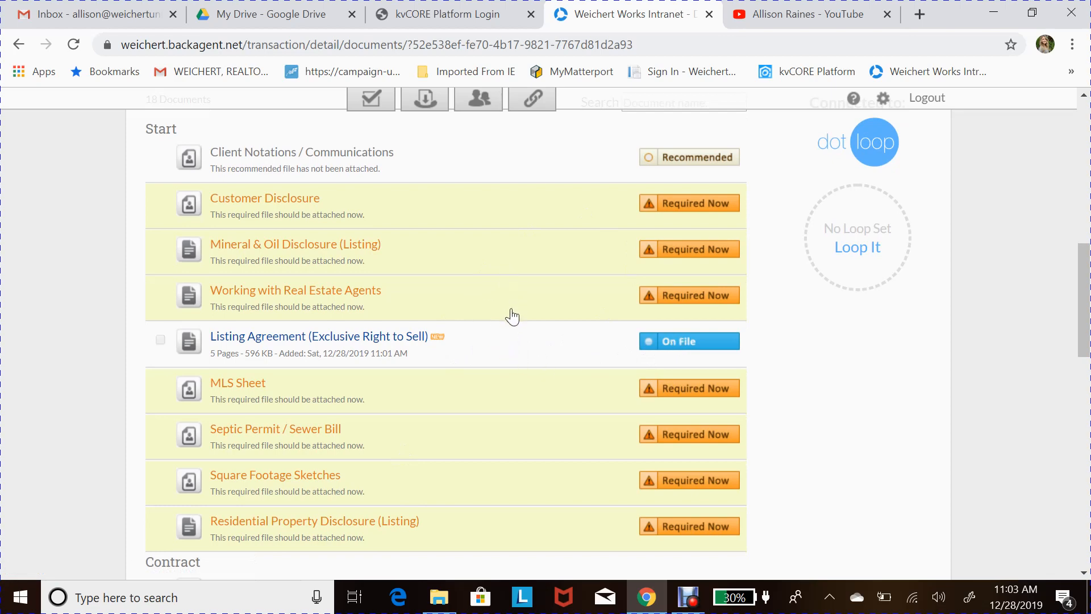
scroll(510, 314, "up", 1)
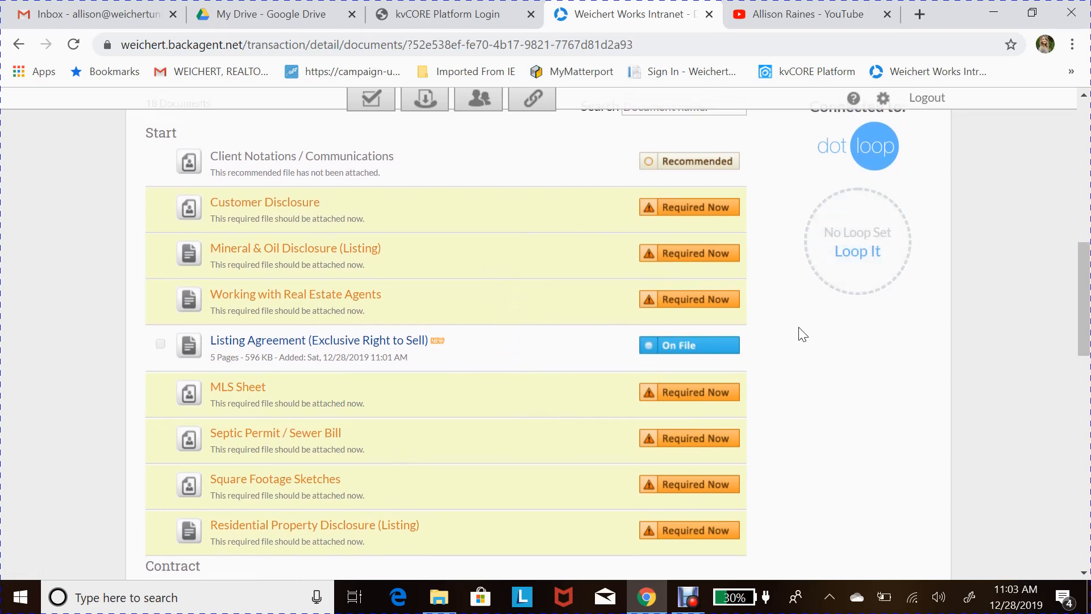
scroll(802, 334, "down", 1)
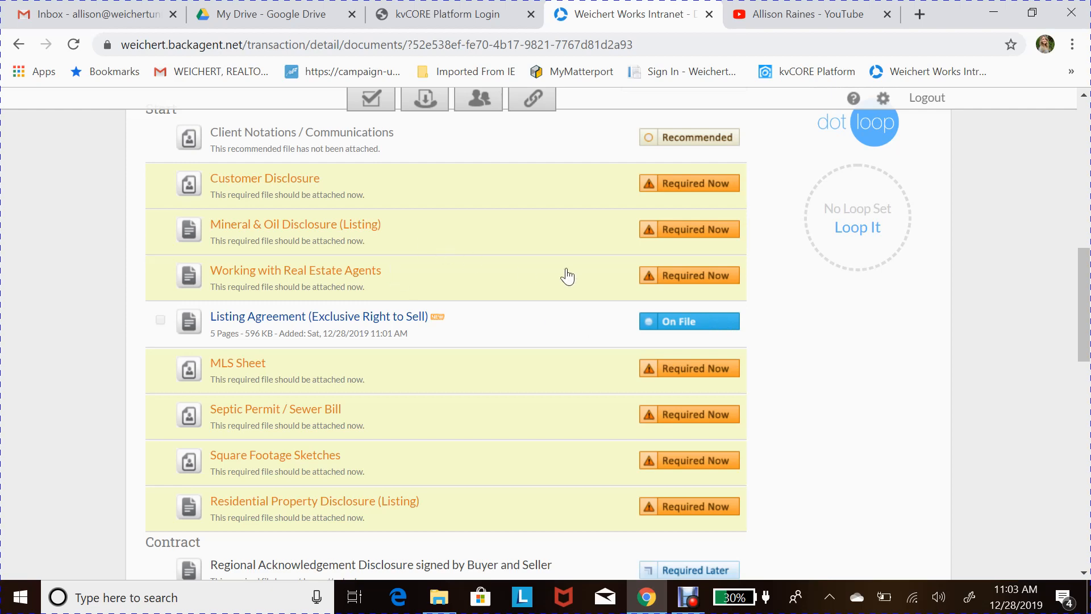
left_click(680, 323)
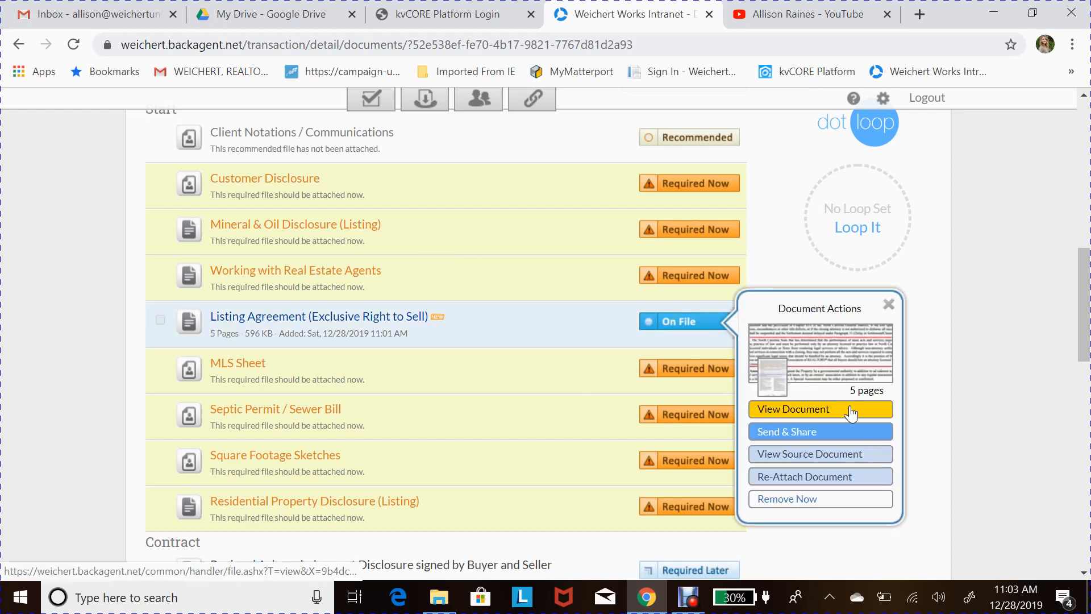
left_click(851, 411)
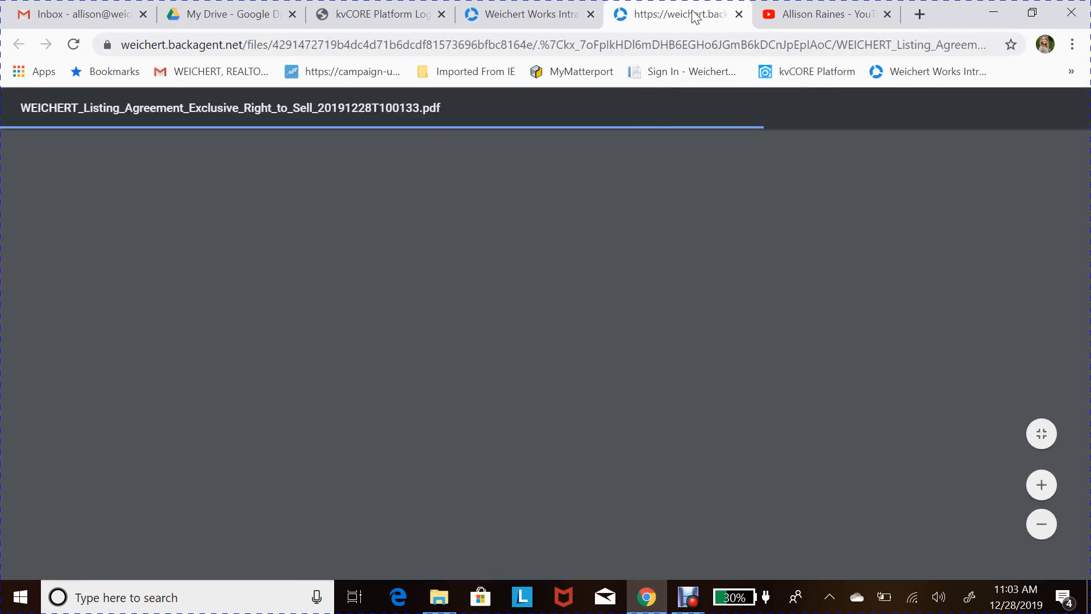
scroll(594, 278, "down", 5)
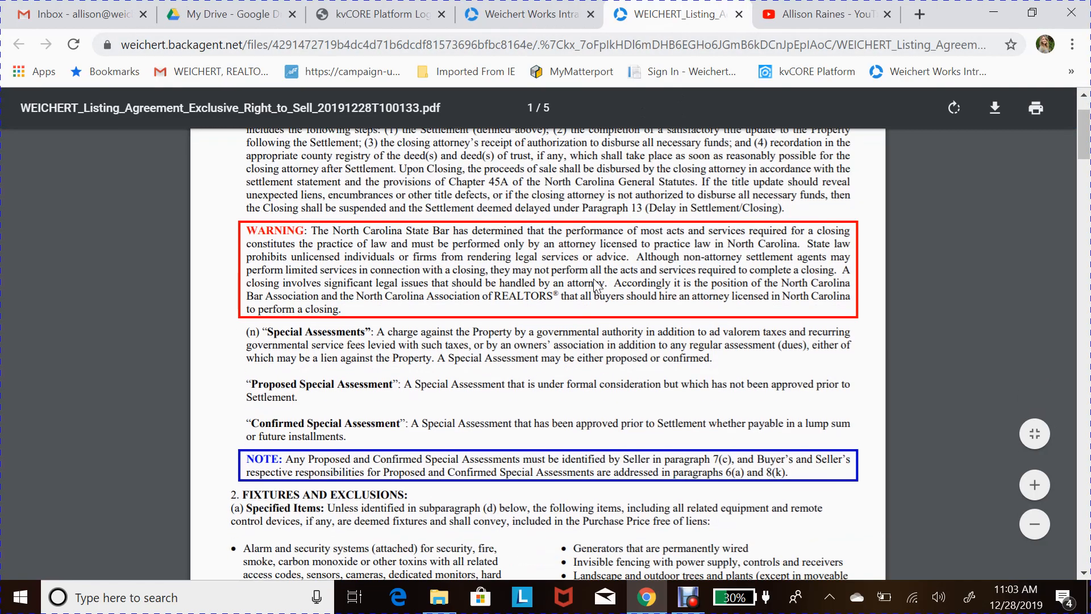
scroll(593, 278, "down", 15)
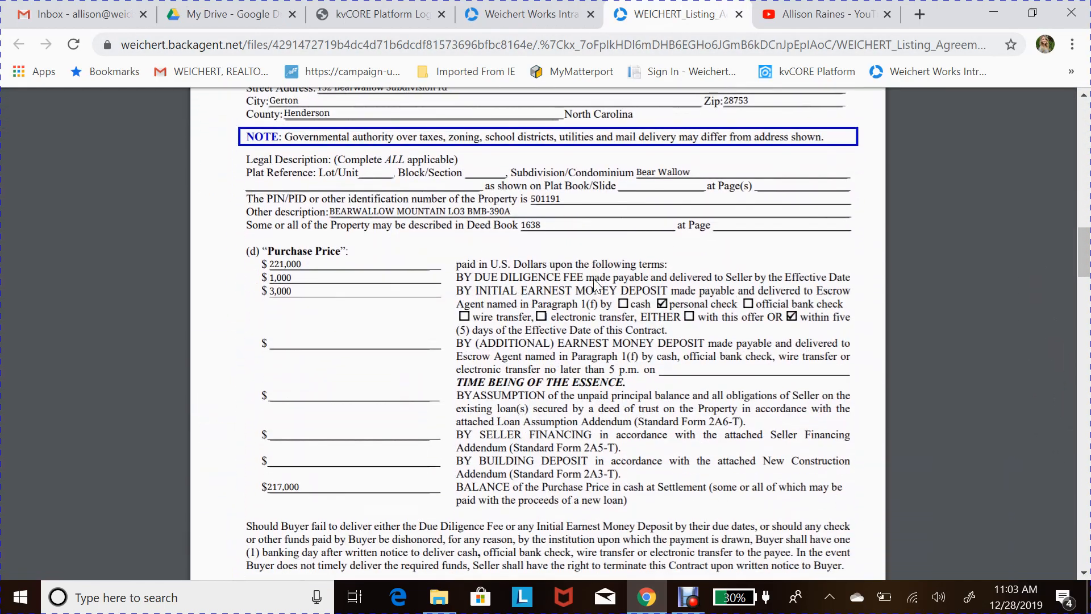
scroll(594, 286, "down", 20)
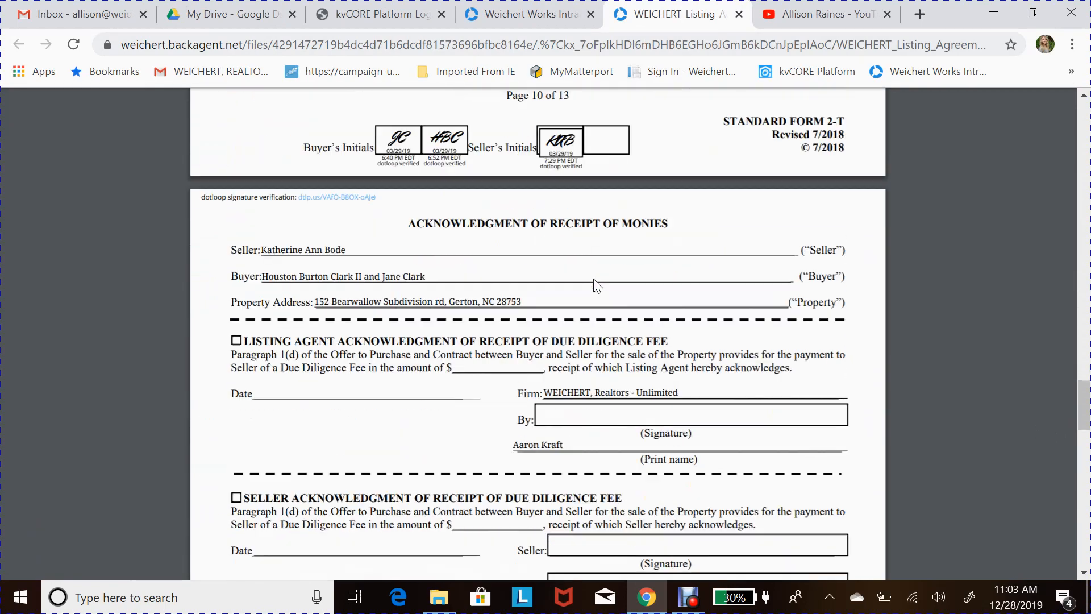
left_click(739, 15)
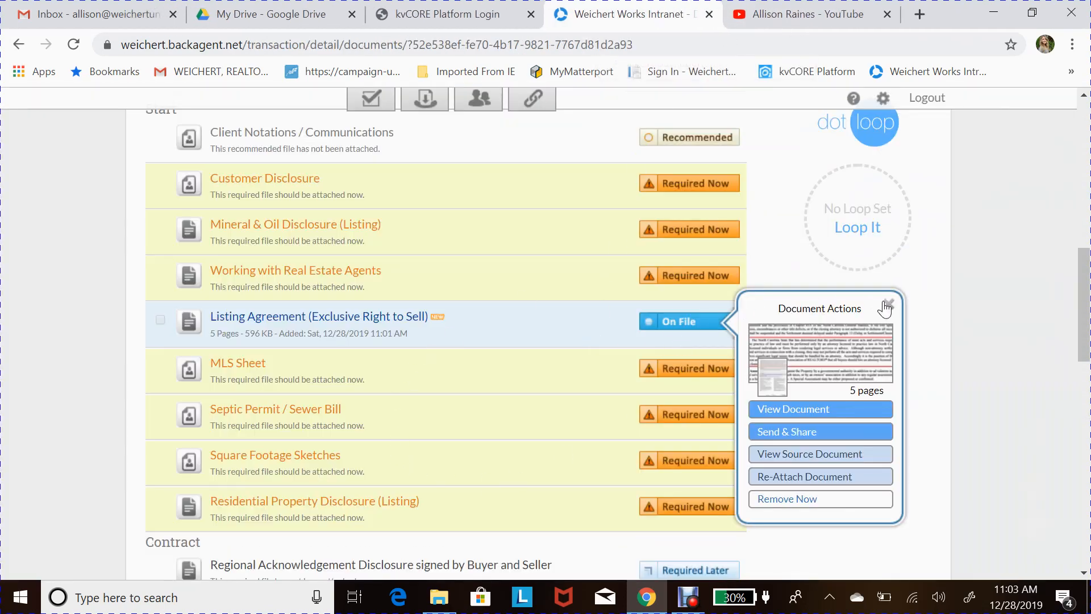
left_click(887, 306)
scroll(830, 233, "up", 3)
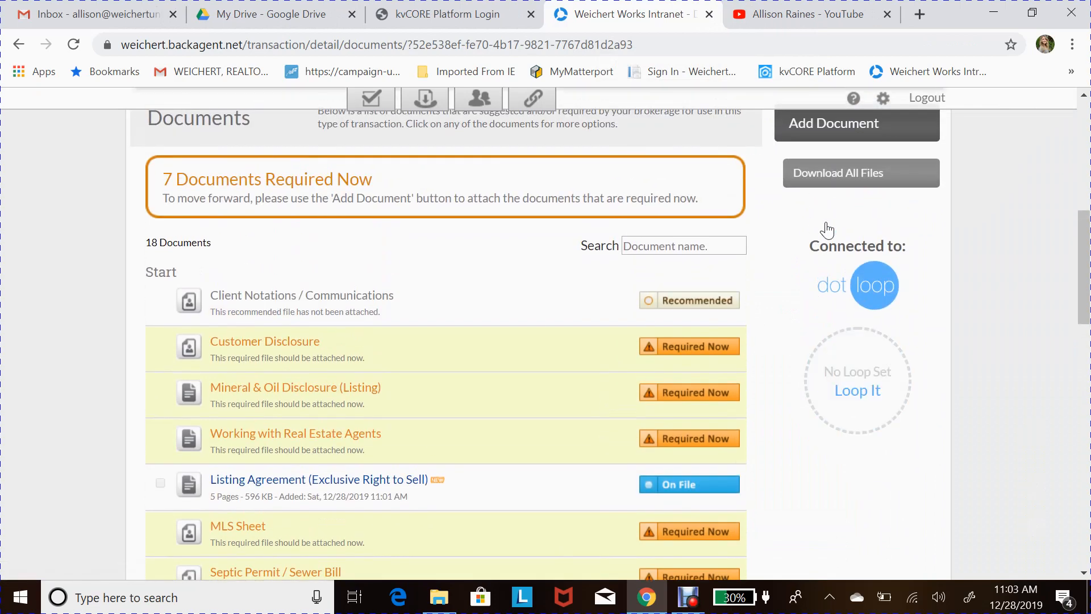
scroll(776, 189, "up", 1)
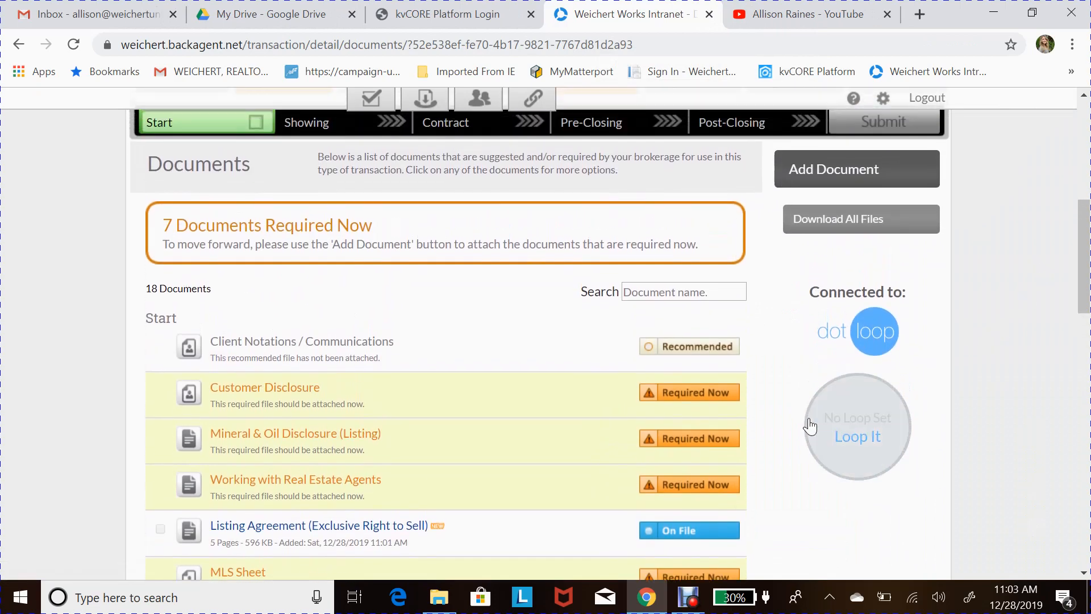
scroll(792, 389, "down", 2)
scroll(765, 459, "down", 1)
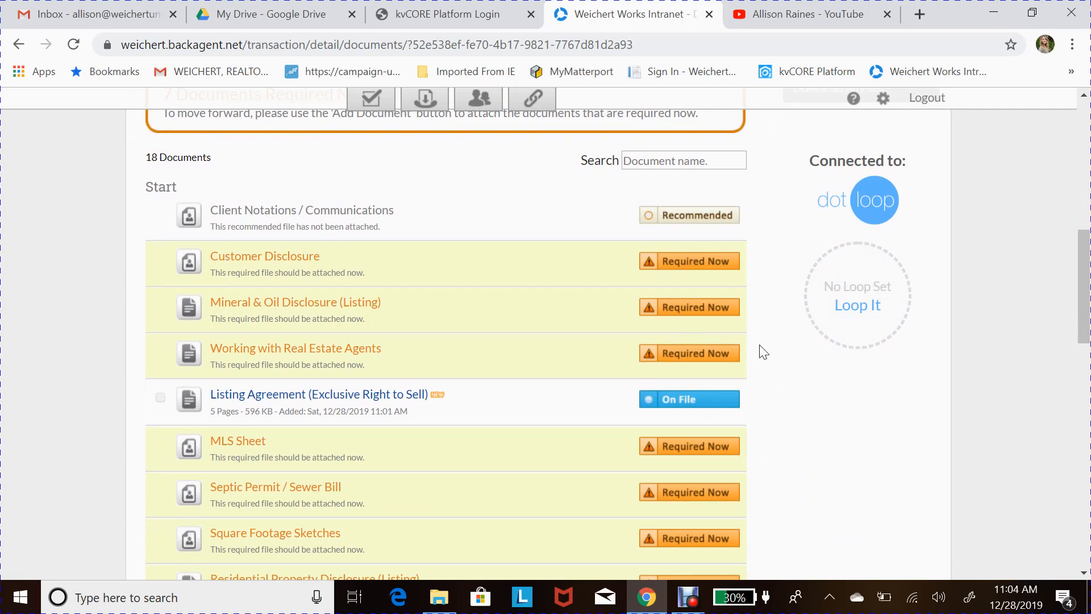
scroll(762, 349, "up", 1)
scroll(763, 352, "up", 2)
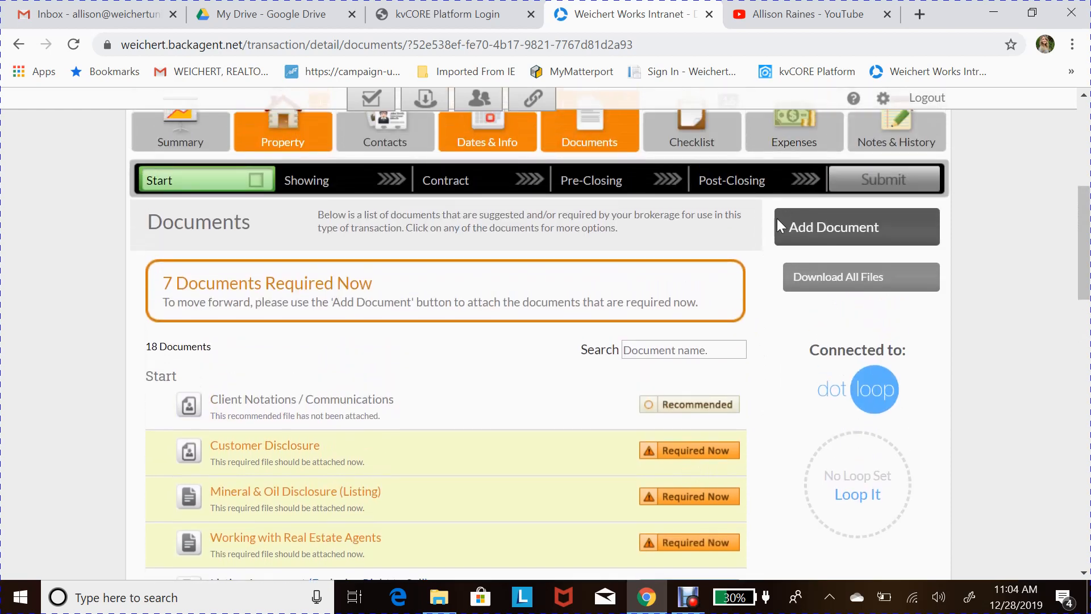
scroll(770, 356, "down", 2)
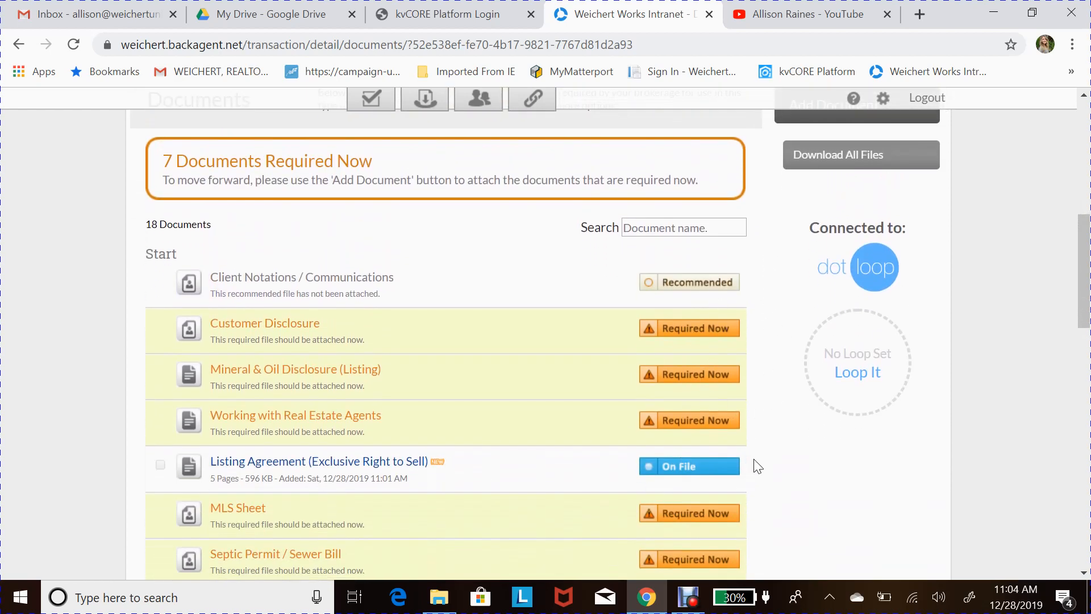
scroll(759, 466, "down", 4)
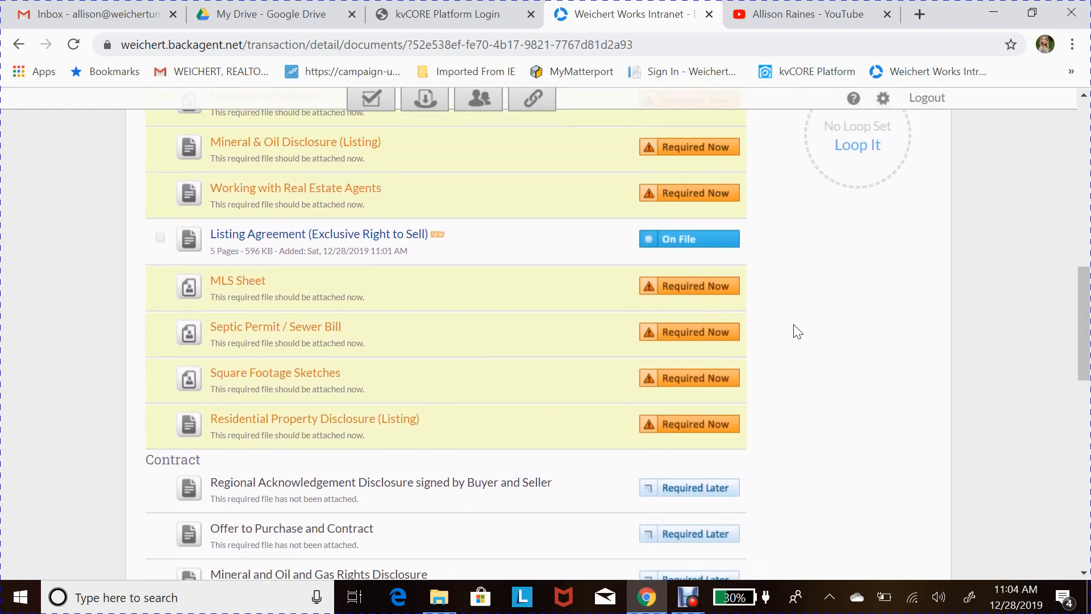
scroll(793, 295, "up", 2)
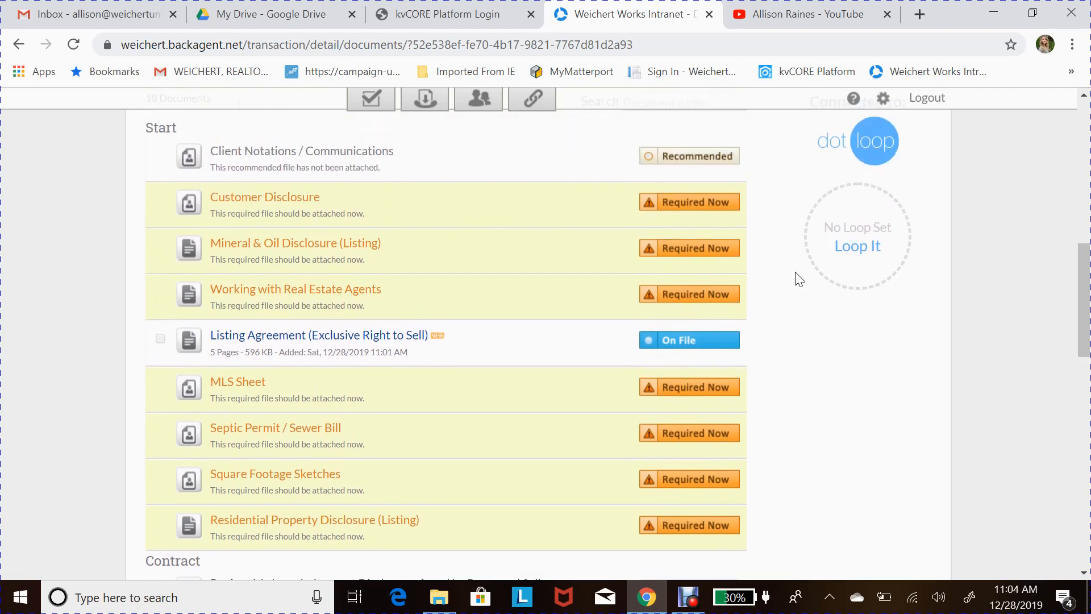
scroll(790, 330, "down", 1)
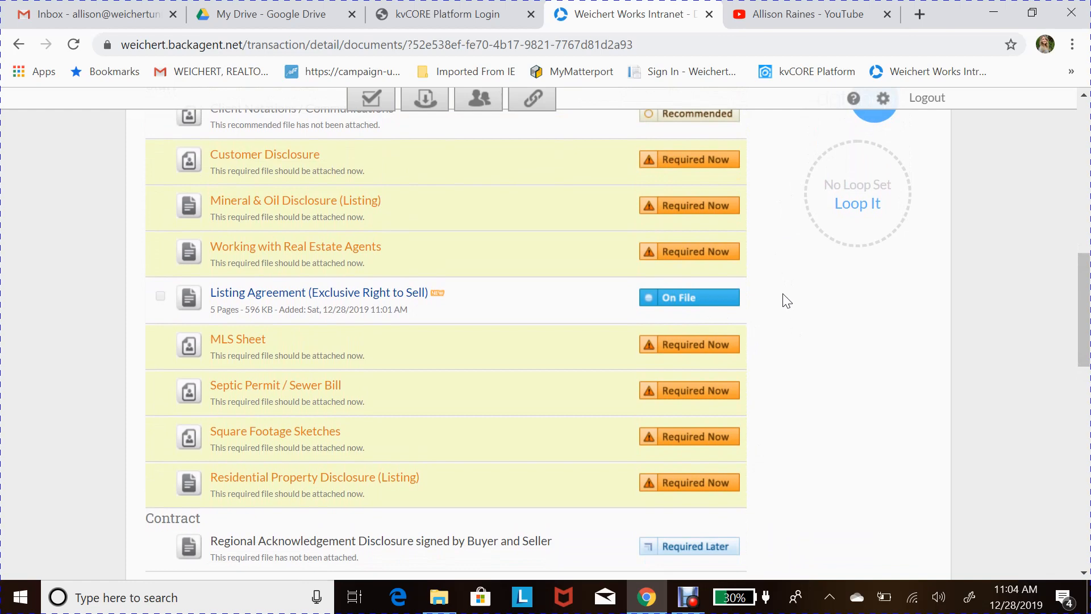
scroll(793, 239, "up", 4)
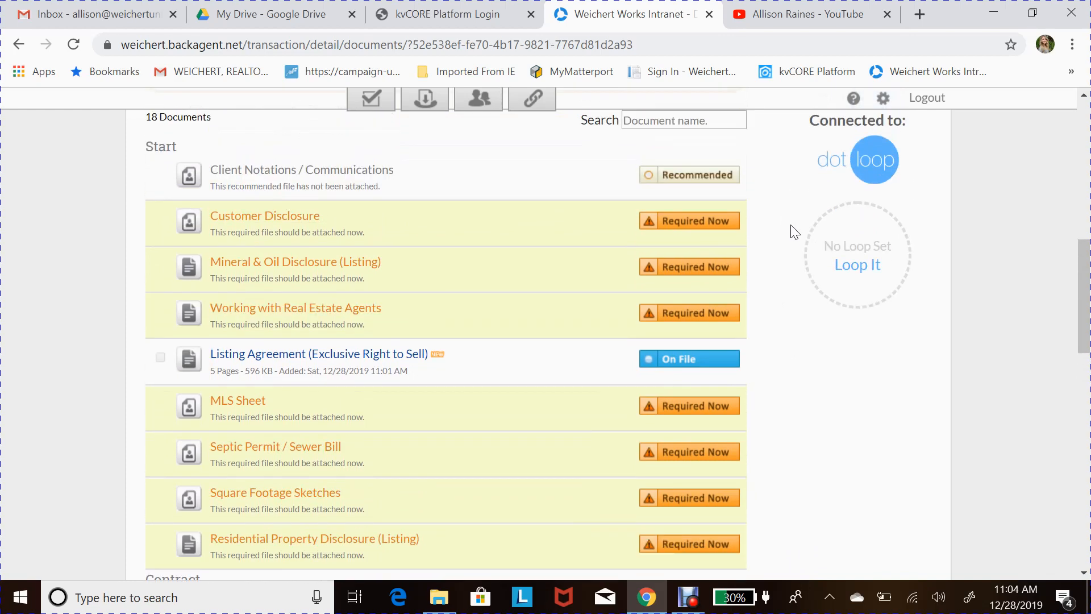
scroll(751, 182, "up", 2)
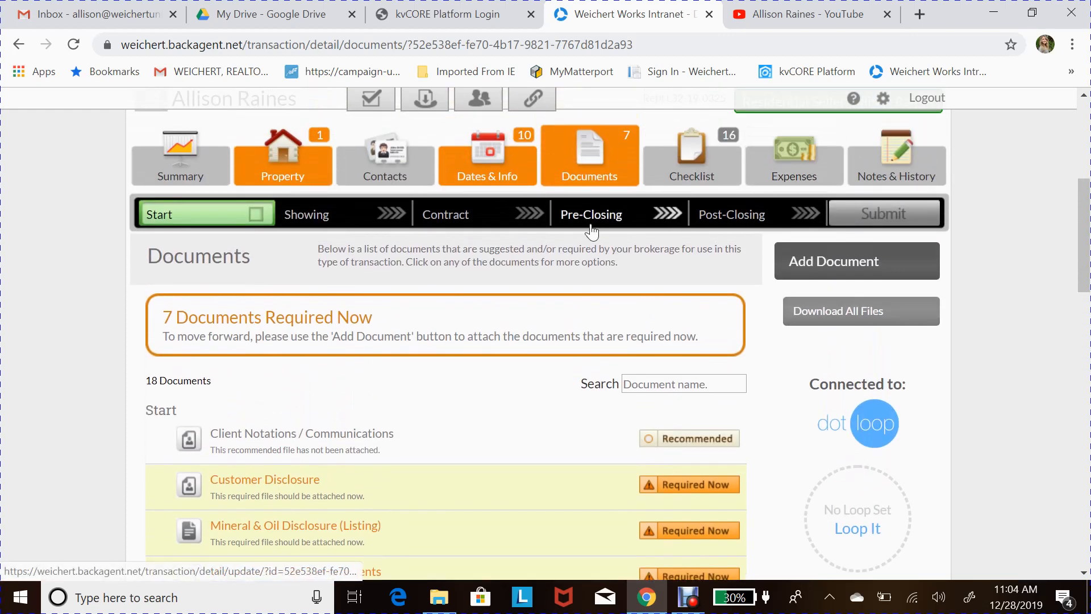
scroll(773, 398, "down", 3)
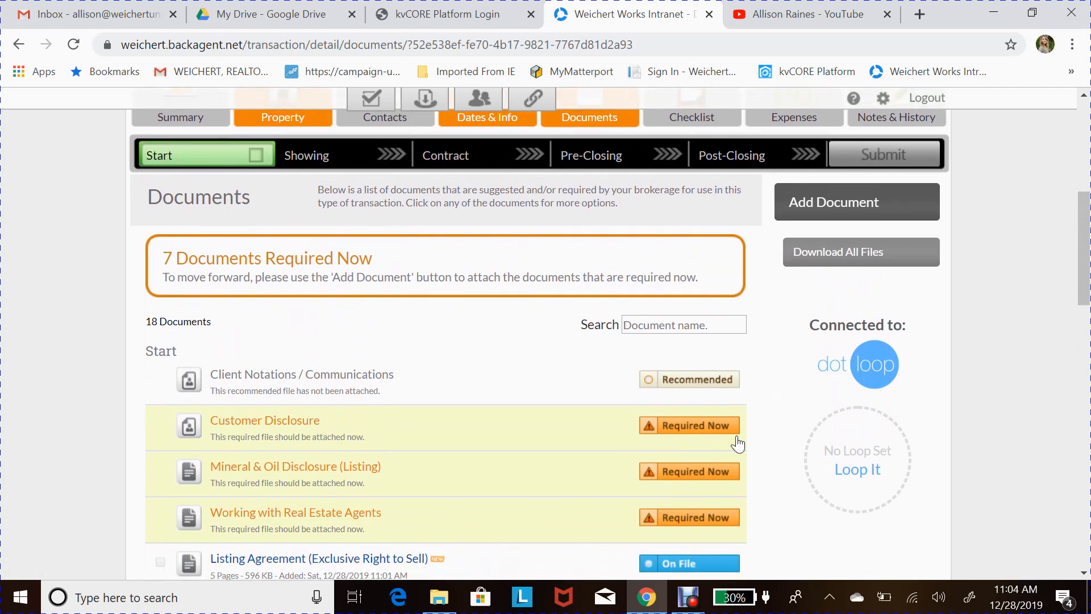
scroll(458, 316, "down", 1)
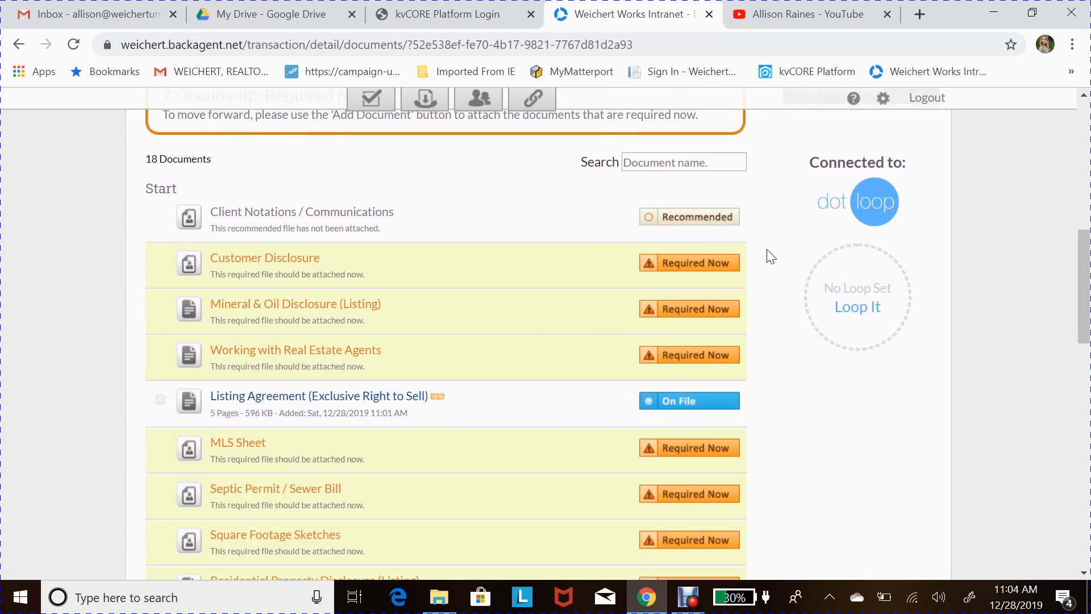
scroll(674, 402, "down", 3)
scroll(676, 410, "down", 2)
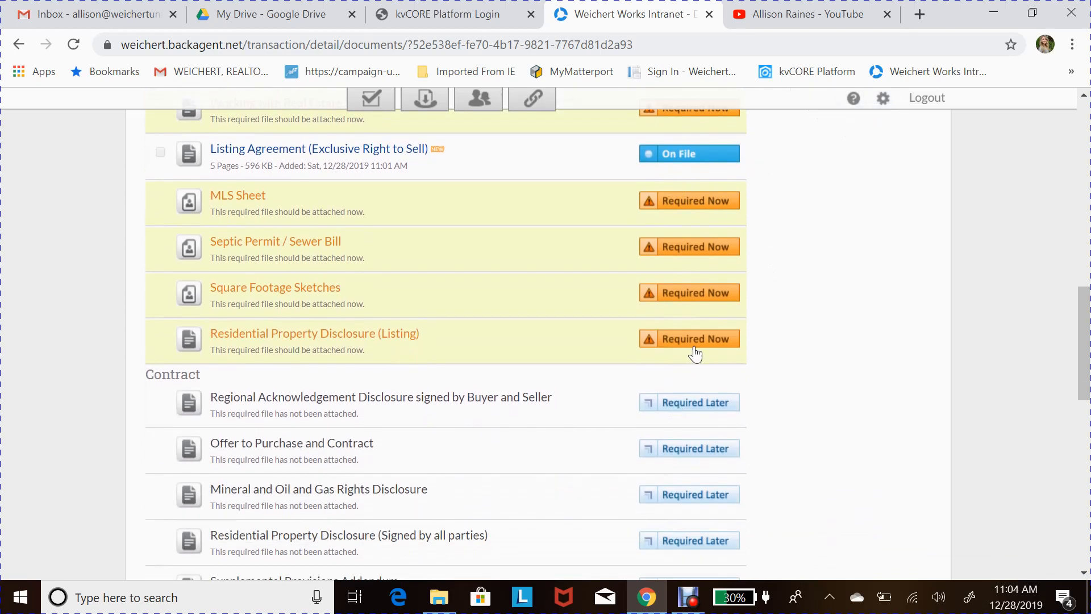
scroll(819, 229, "up", 5)
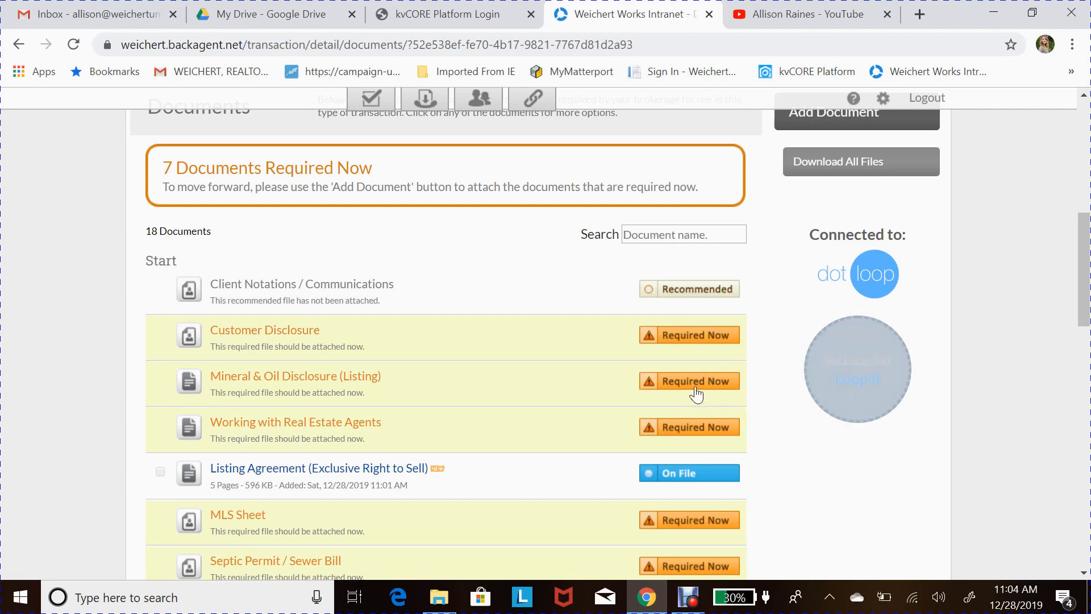
scroll(692, 309, "up", 1)
scroll(609, 333, "up", 2)
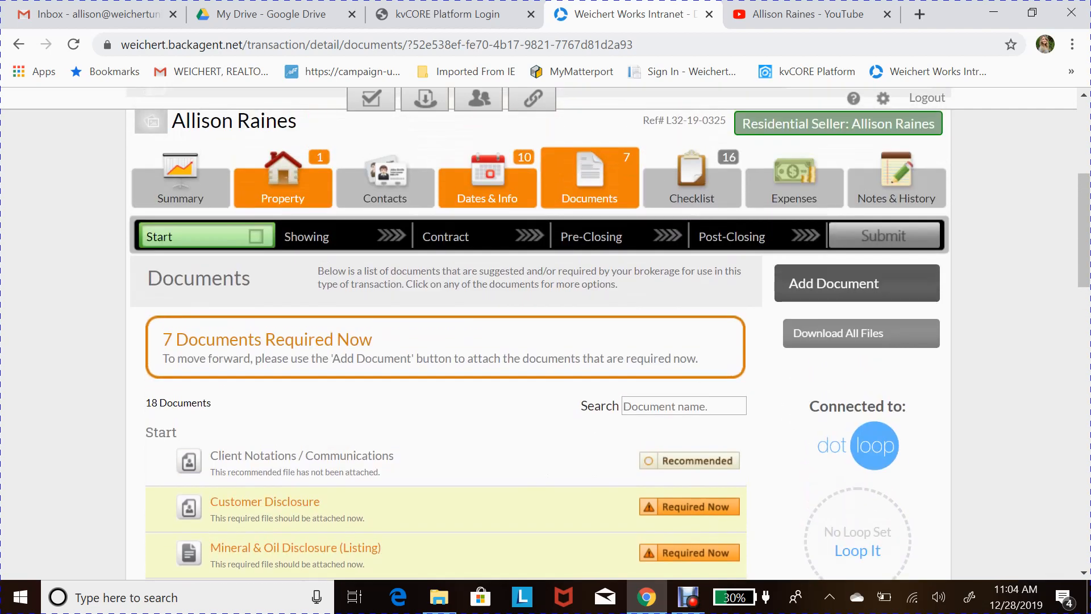
scroll(546, 256, "up", 1)
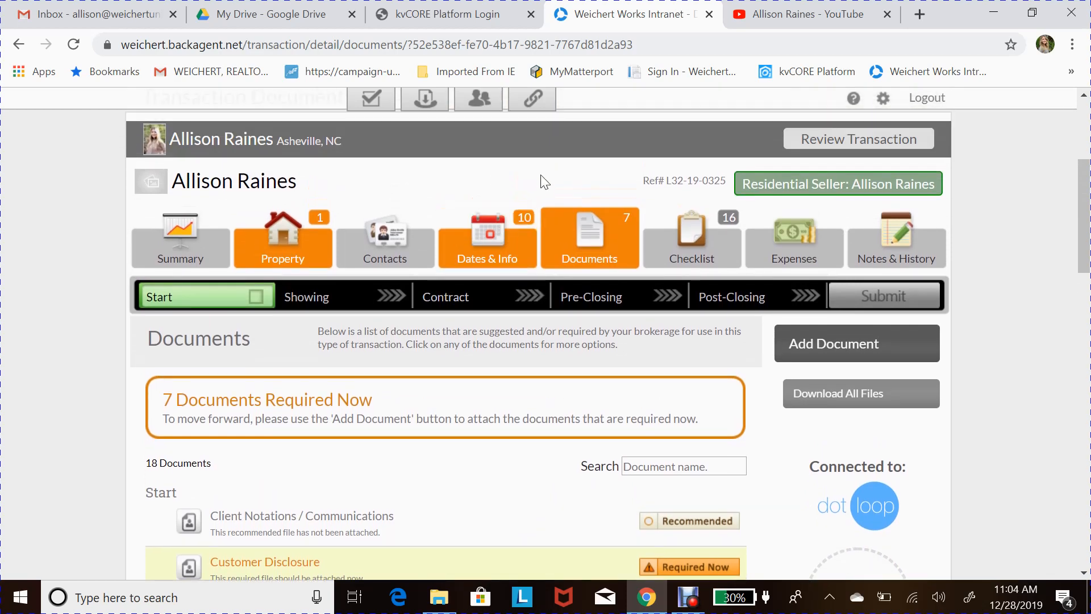